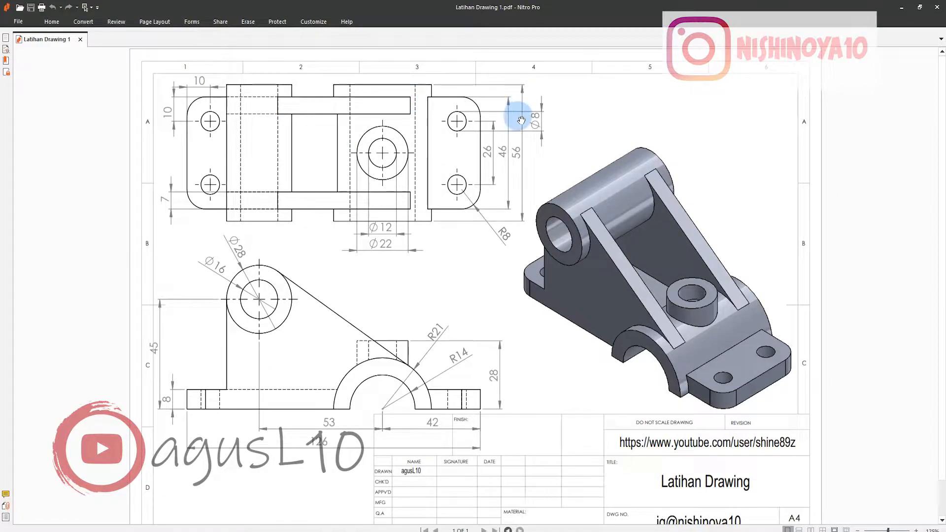
Examine the bracket's top, front and isometric views and their dimensions in the Latihan Drawing 1 PDF.
scroll(458, 204, "down", 2)
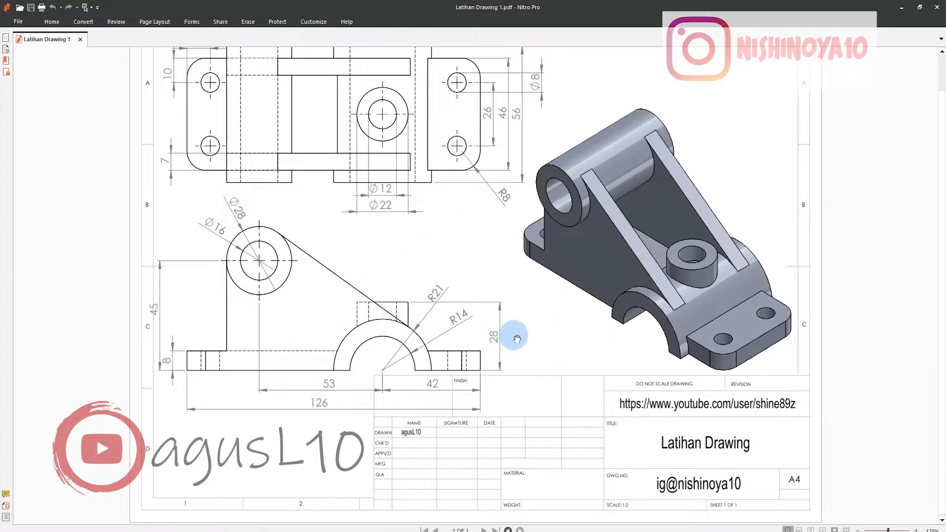
scroll(327, 298, "up", 2)
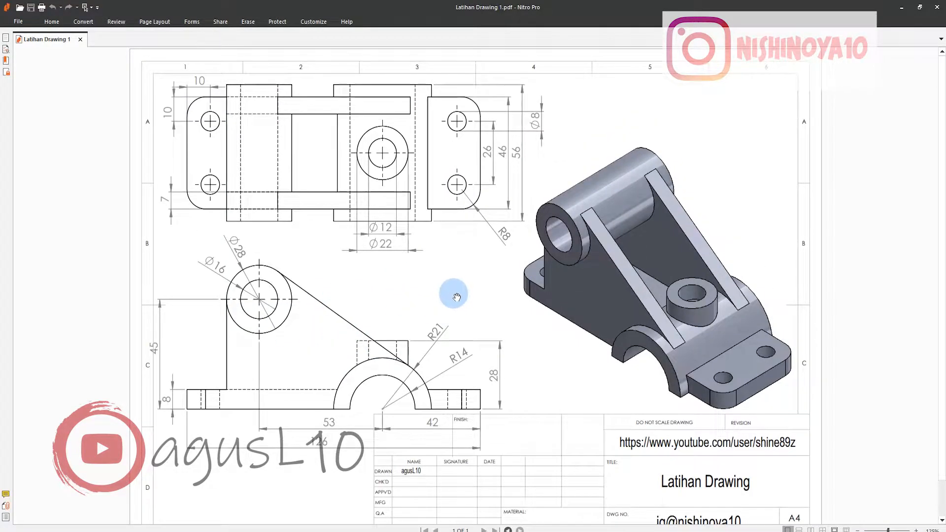
scroll(450, 298, "down", 2)
scroll(454, 283, "up", 2)
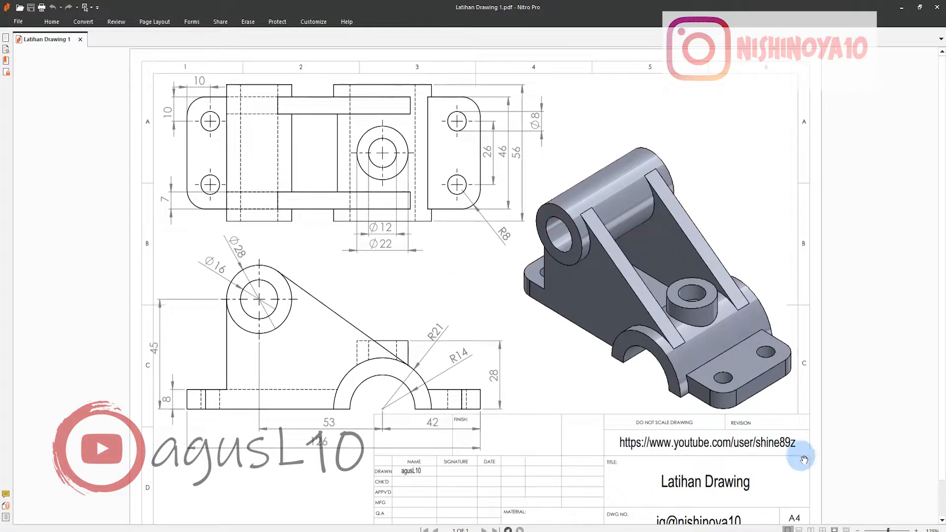
left_click_drag(888, 530, 887, 530)
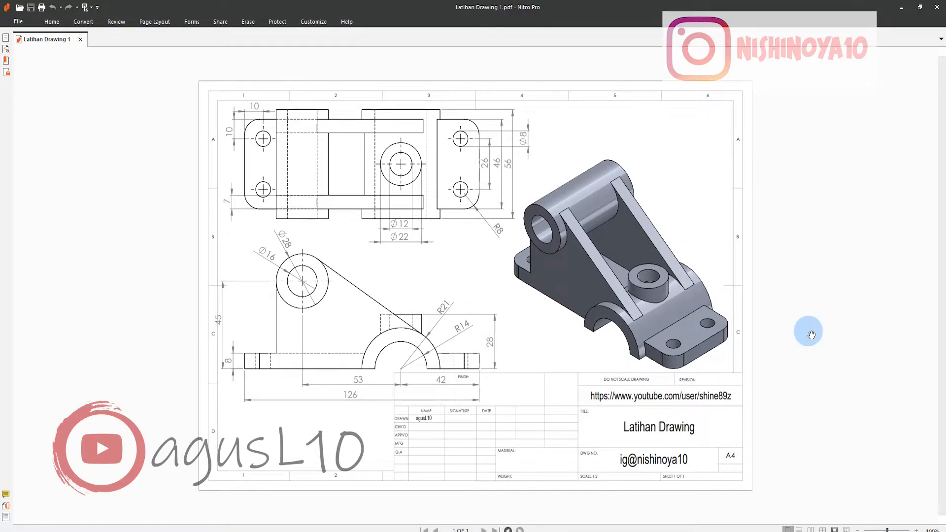
scroll(564, 377, "up", 2, "ctrl")
scroll(543, 363, "down", 3, "ctrl")
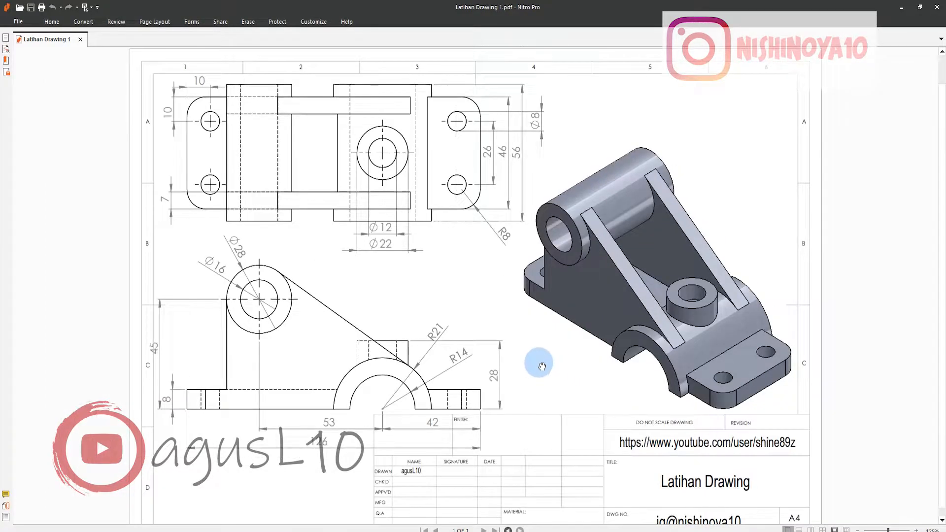
scroll(541, 365, "up", 2, "ctrl")
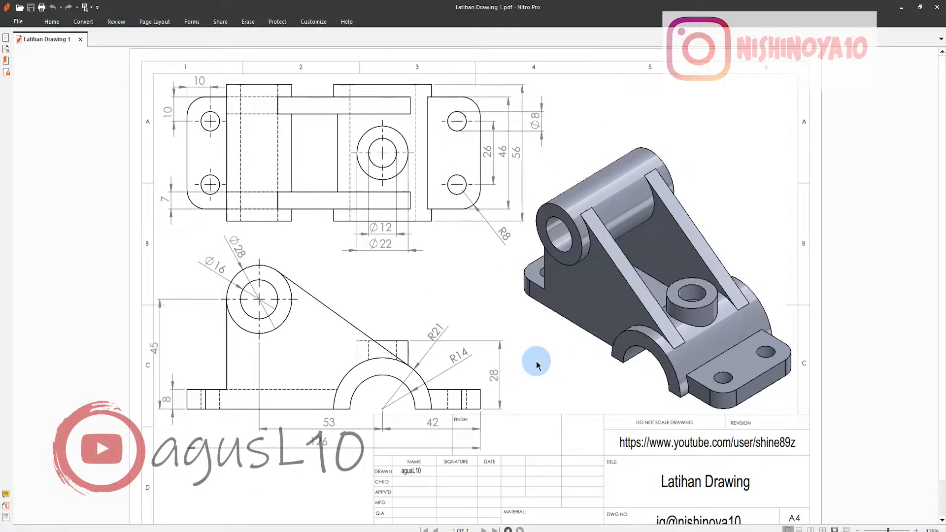
key("alt+Tab")
key("Tab")
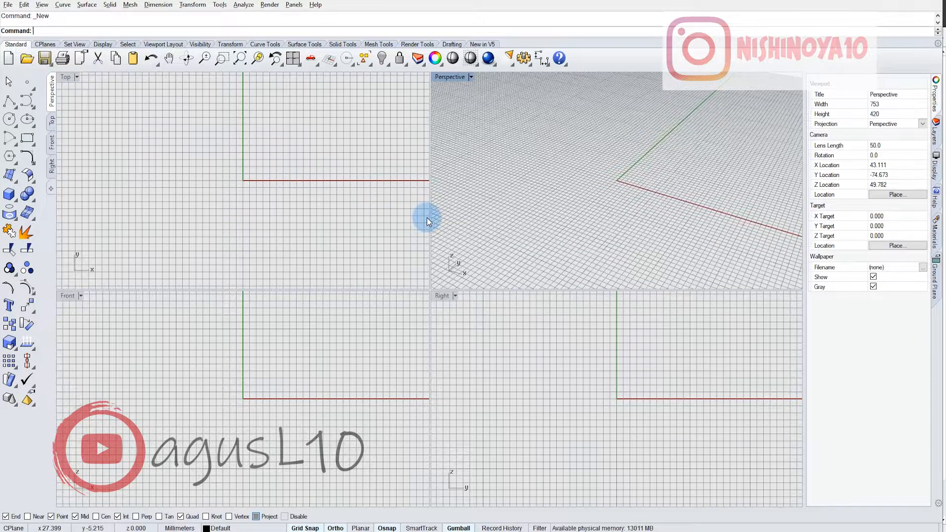
key("alt+Tab")
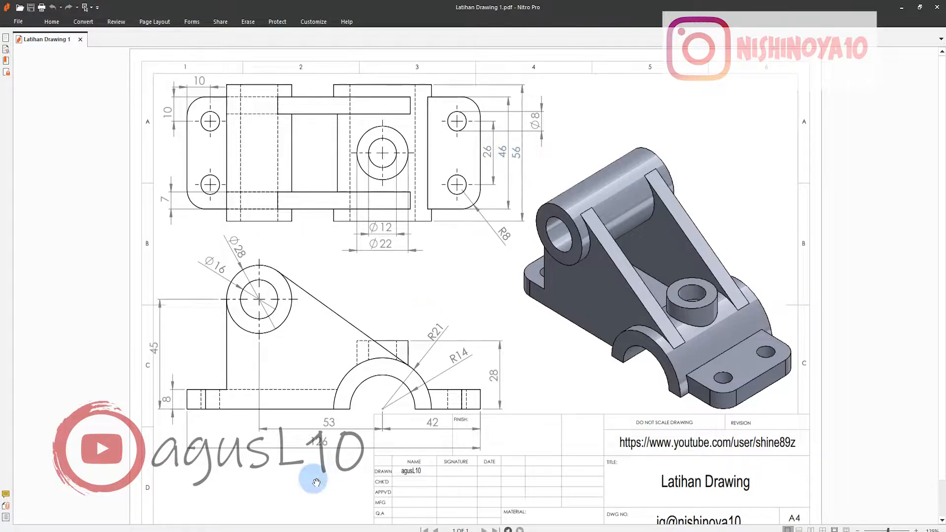
Switch to Rhino, maximize the Top viewport and hide its grid.
key("alt+Tab")
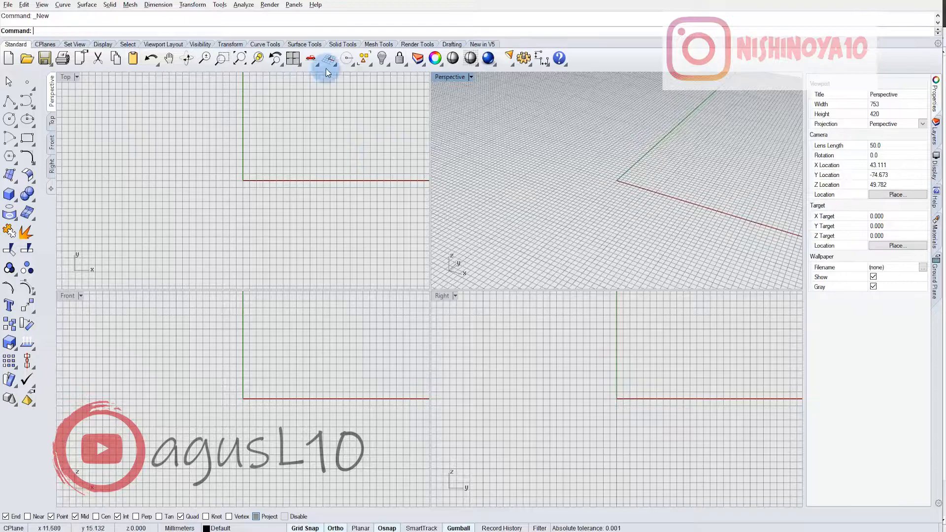
double_click(62, 78)
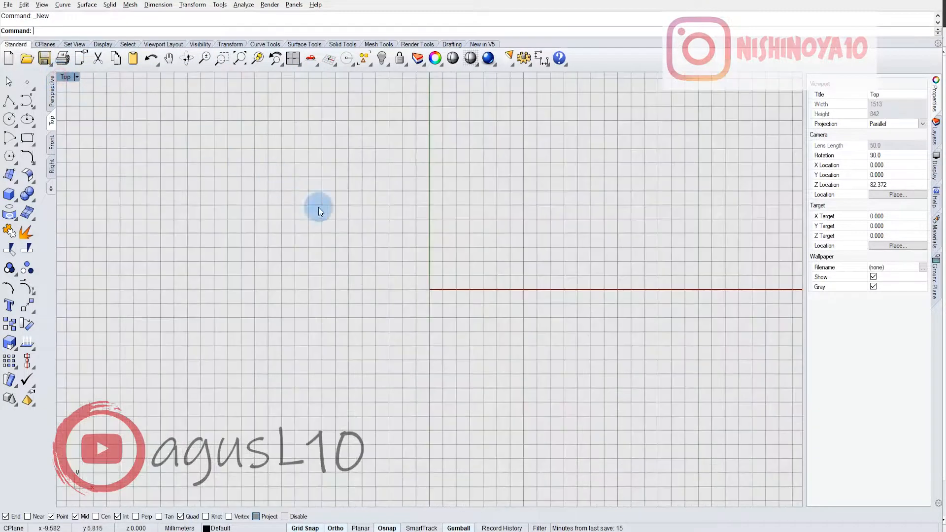
scroll(325, 209, "down", 8)
scroll(351, 226, "up", 6)
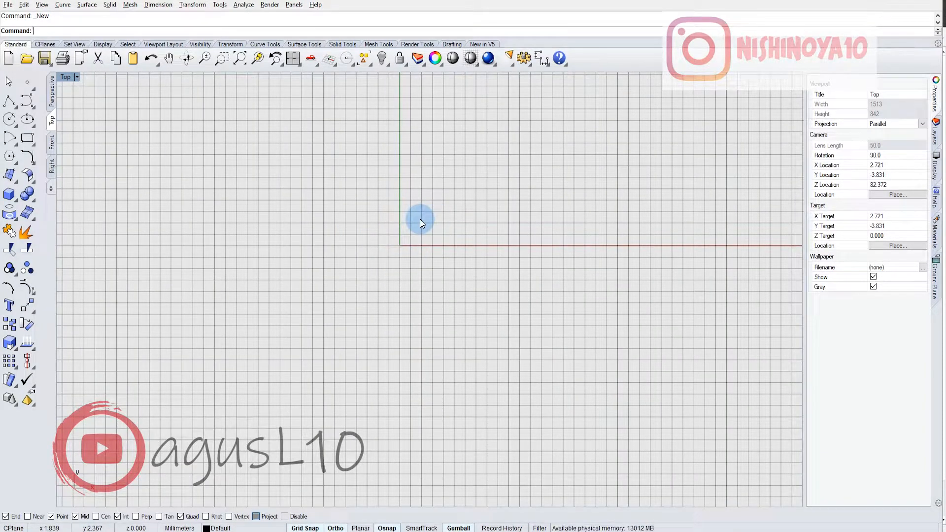
key("F7")
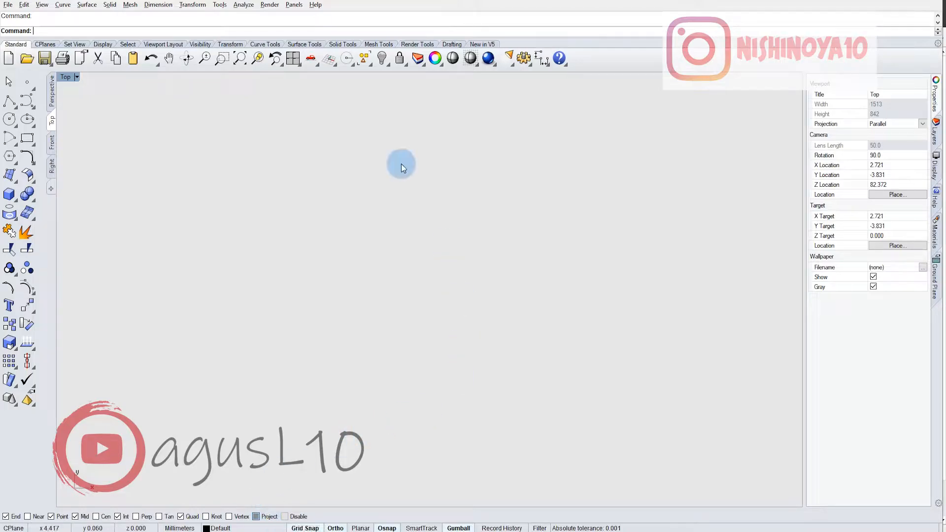
Start a rectangle at the origin (0) in the Top view and set its length to 126 mm, as in the reference drawing.
key("alt+Tab")
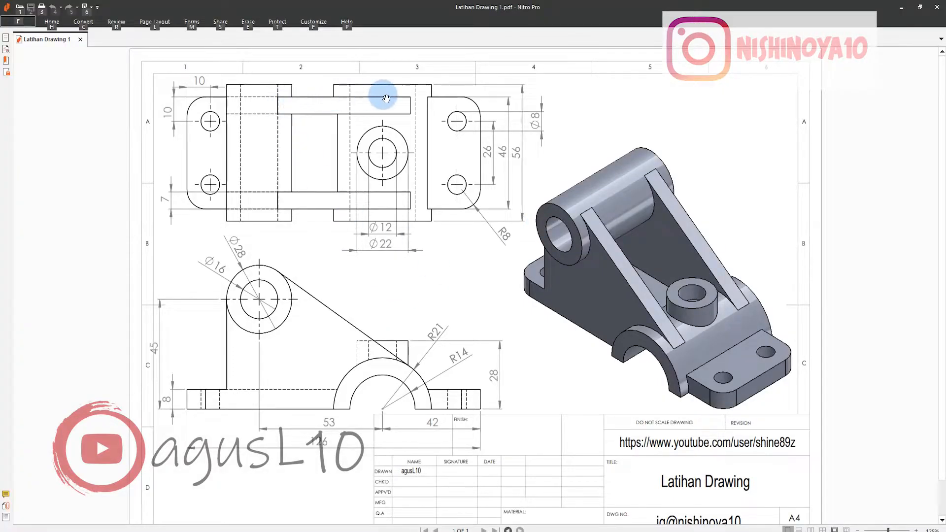
key("alt")
key("alt+Tab")
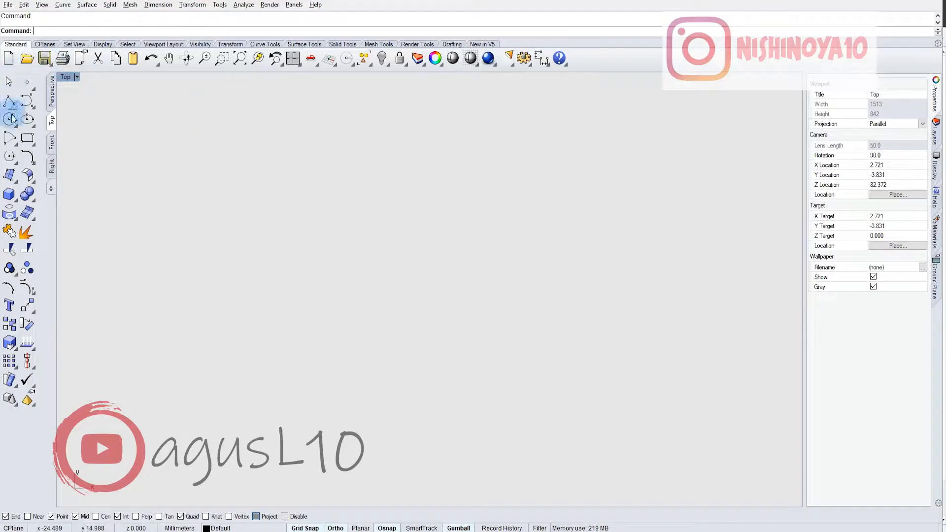
left_click(22, 142)
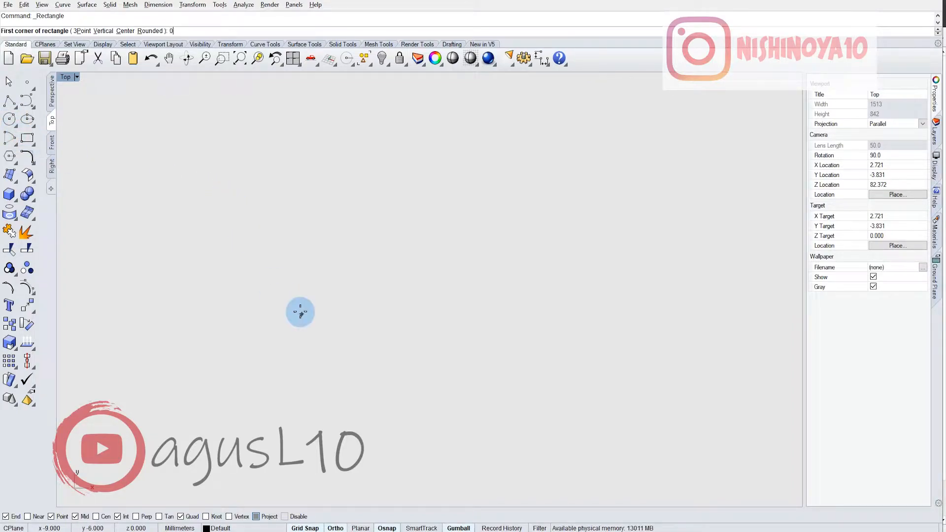
type("0")
key("Return")
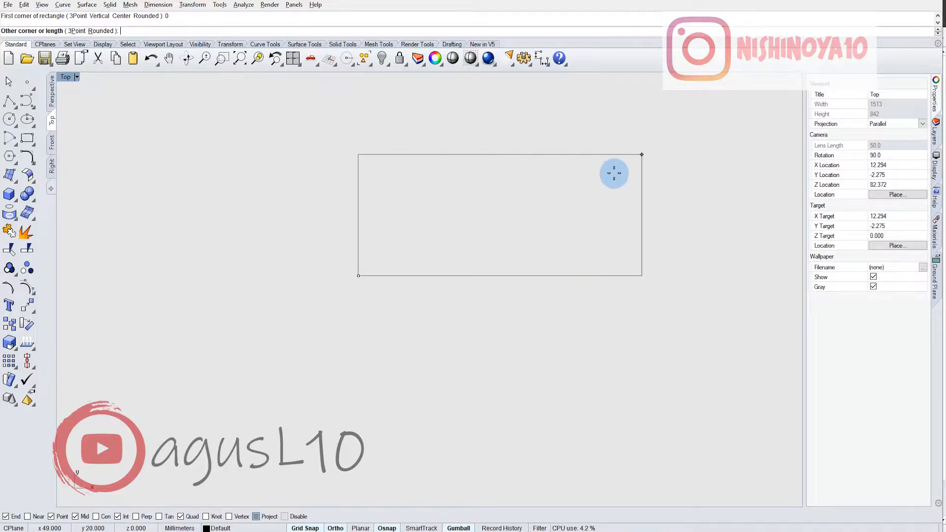
key("alt+Tab")
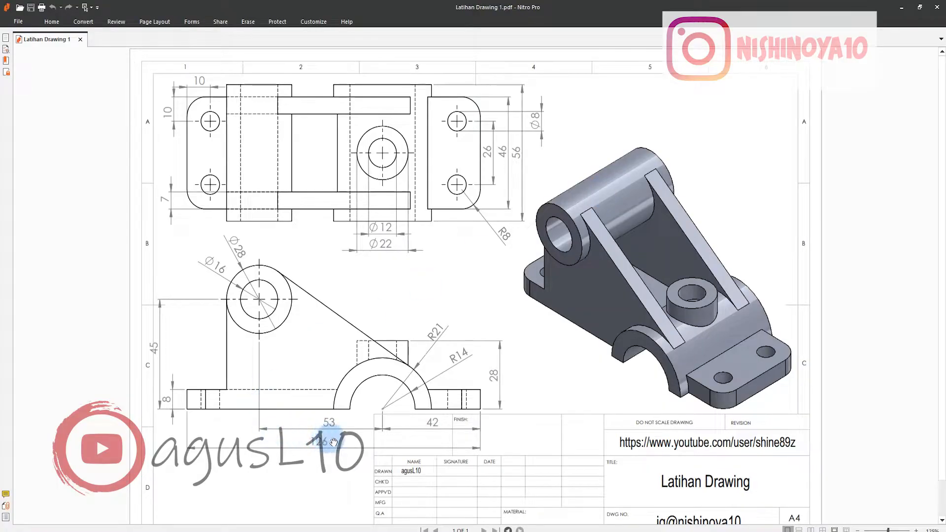
key("alt+Tab")
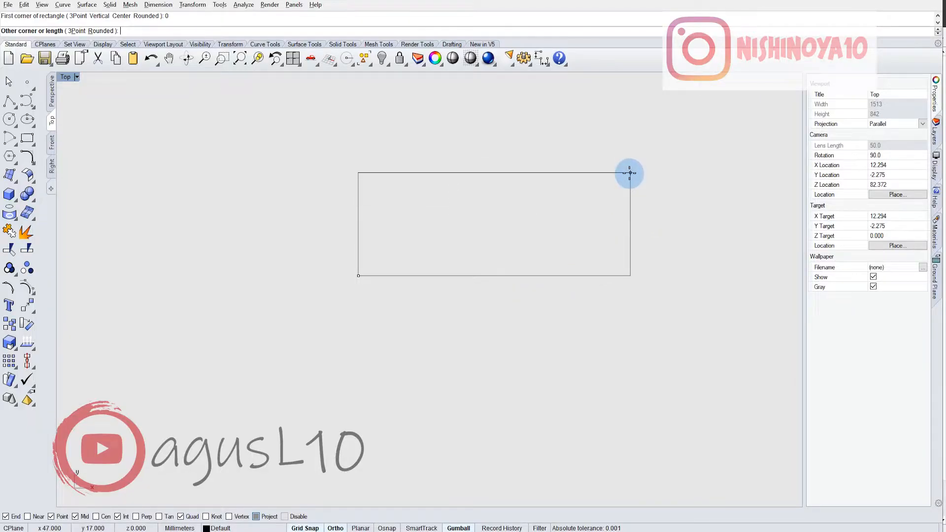
type("126")
key("Return")
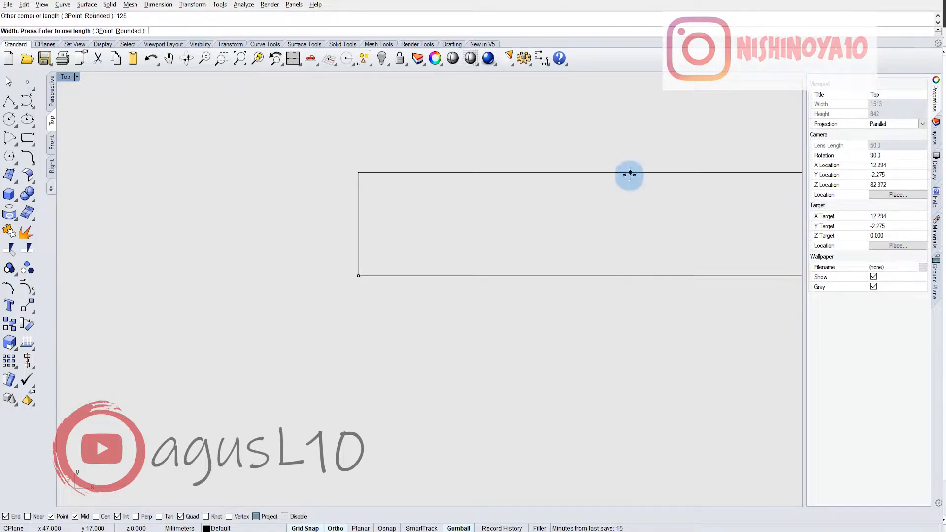
Complete the base rectangle with a width of 46 mm, taken from the reference drawing.
scroll(637, 177, "down", 6)
mouse_move(634, 177)
right_mouse_down()
mouse_move(519, 223)
mouse_move(486, 179)
right_mouse_up()
key("alt+Tab")
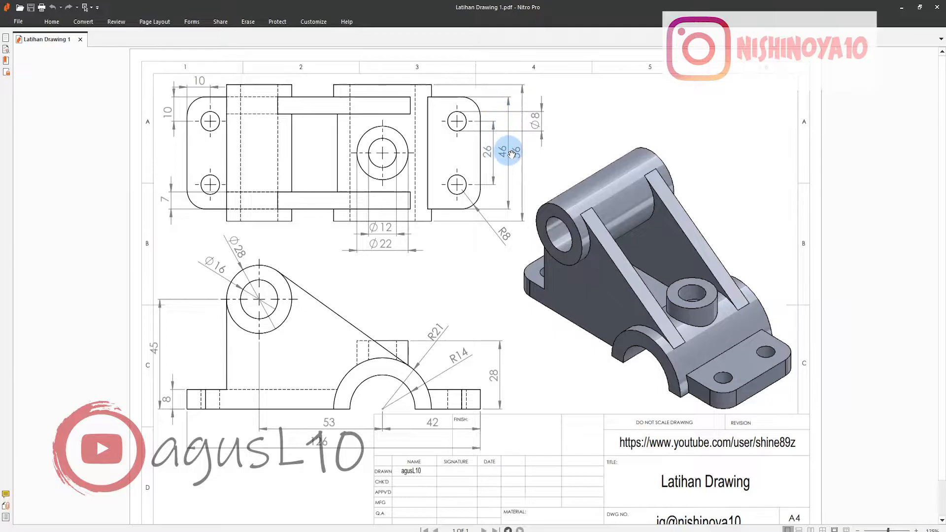
key("alt+Tab")
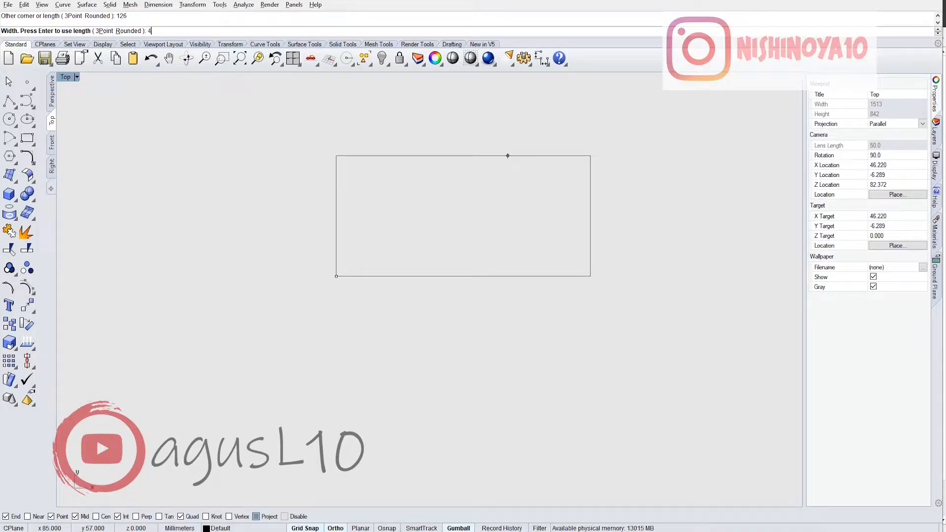
type("6")
key("Return")
scroll(542, 241, "up", 2)
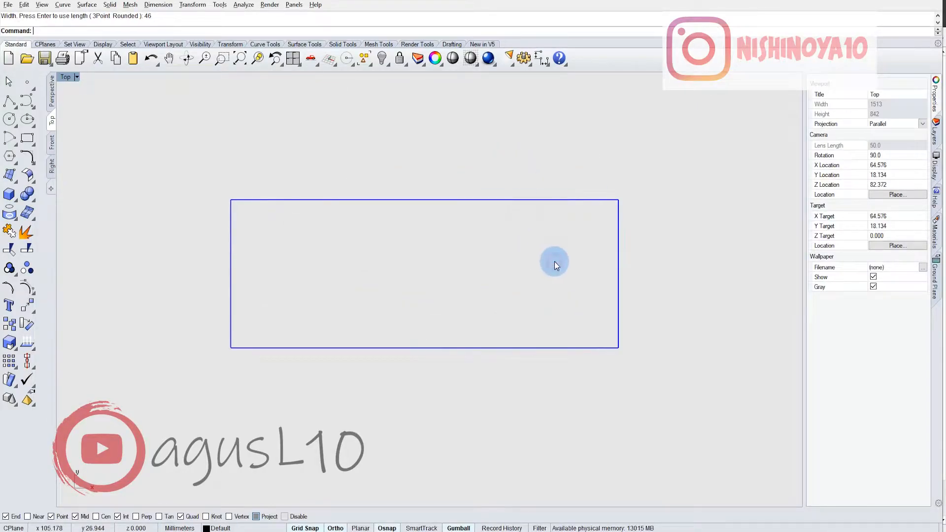
Show the whole rectangle in the Perspective viewport and hide that viewport's grid.
key("alt+Tab")
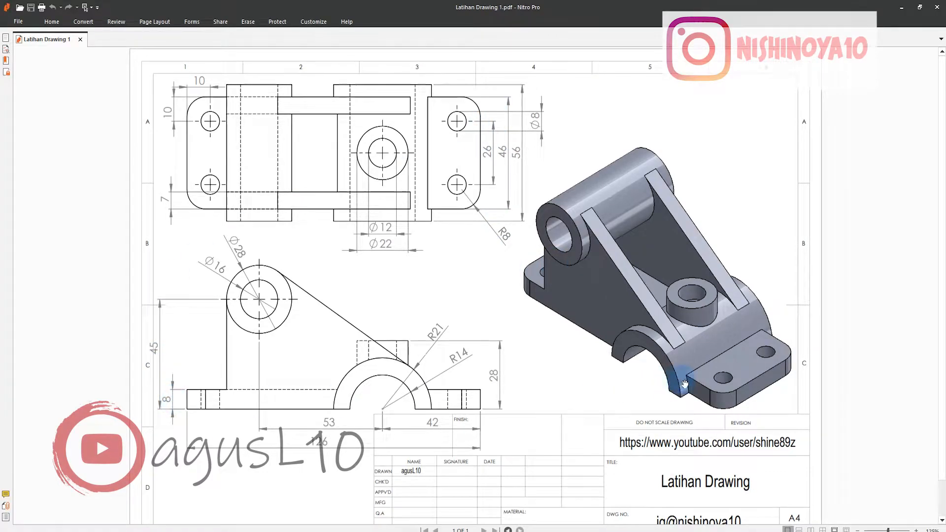
key("alt+Tab")
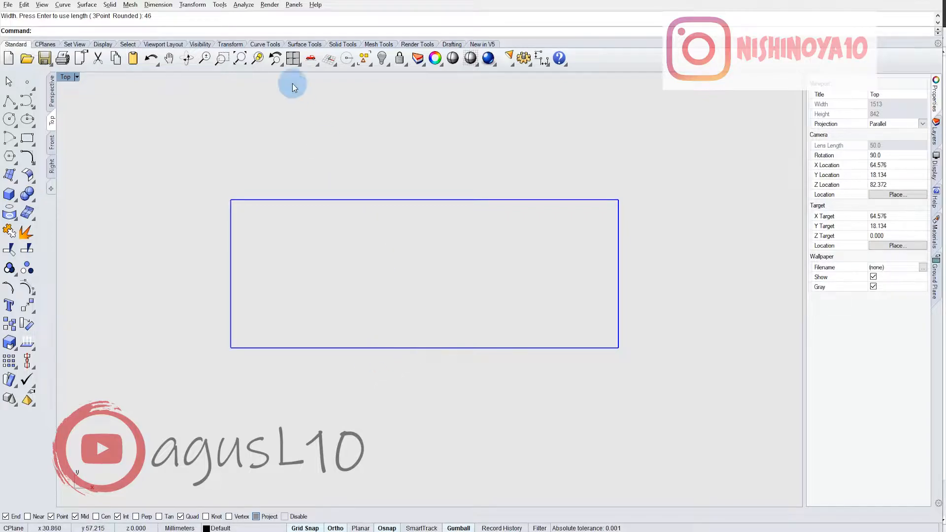
left_click(55, 99)
scroll(463, 261, "down", 4)
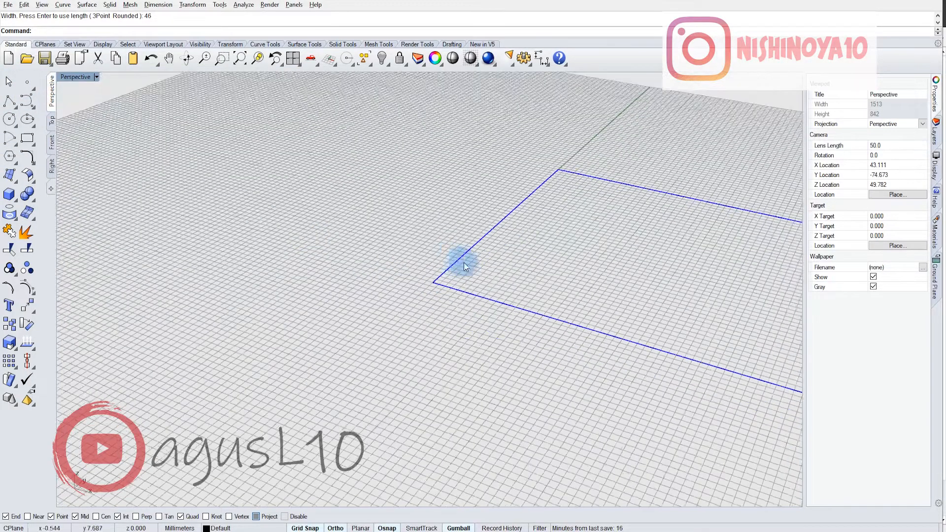
right_click_drag(528, 261, 362, 261, "shift")
scroll(283, 260, "down", 8)
key("F7")
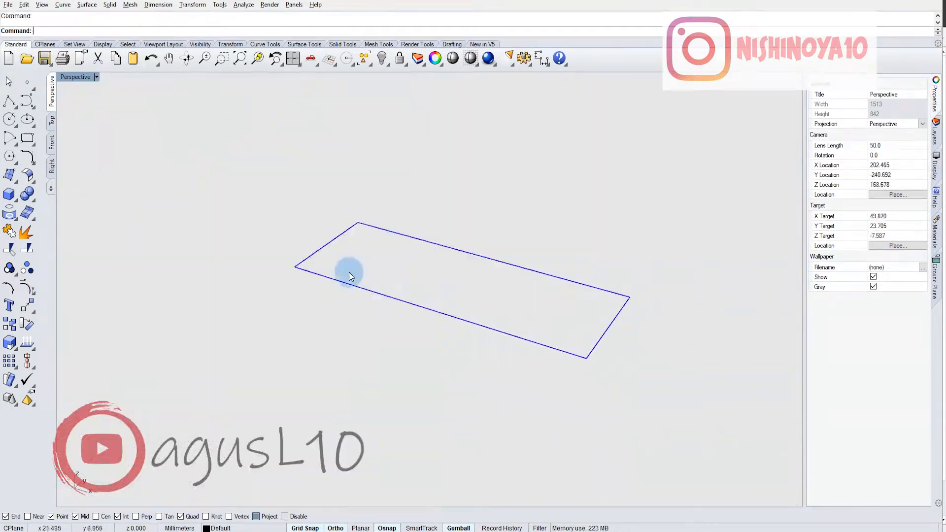
Extrude the rectangle straight up by 8 mm with the Solid option set to Yes to form the base plate.
scroll(352, 273, "up", 6)
left_click_drag(479, 266, 419, 195)
scroll(419, 195, "down", 6)
scroll(442, 212, "up", 4)
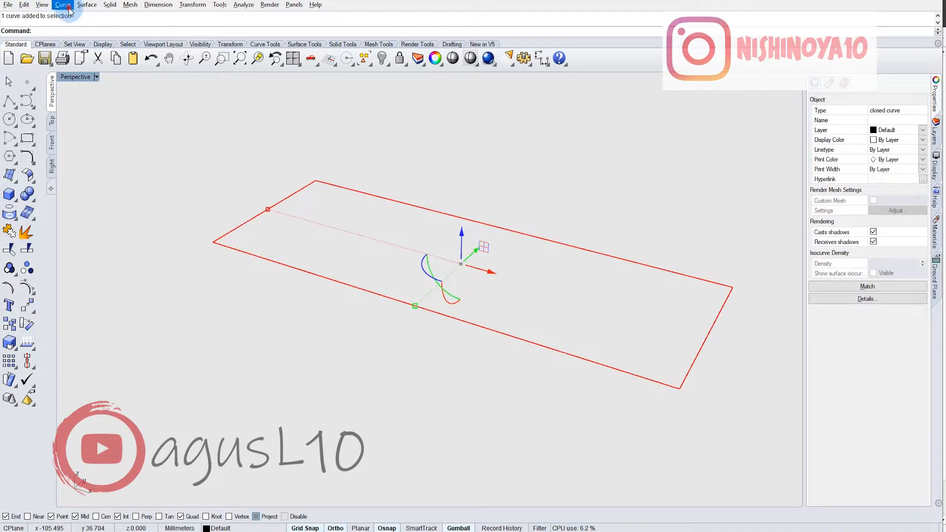
left_click(85, 6)
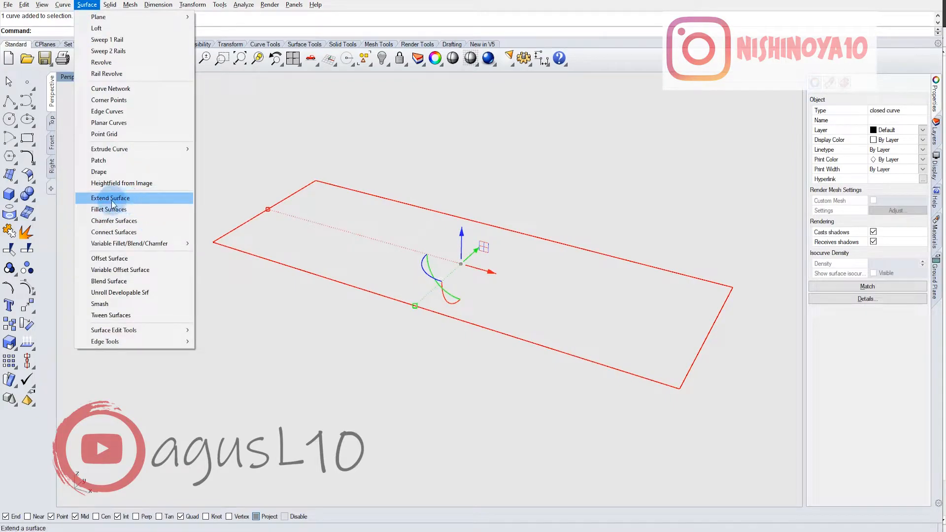
mouse_move(150, 152)
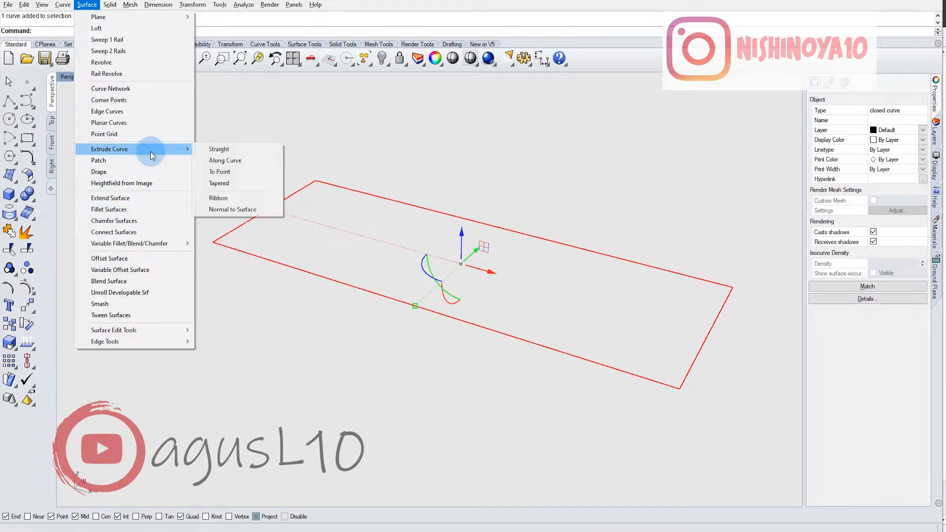
left_click(217, 148)
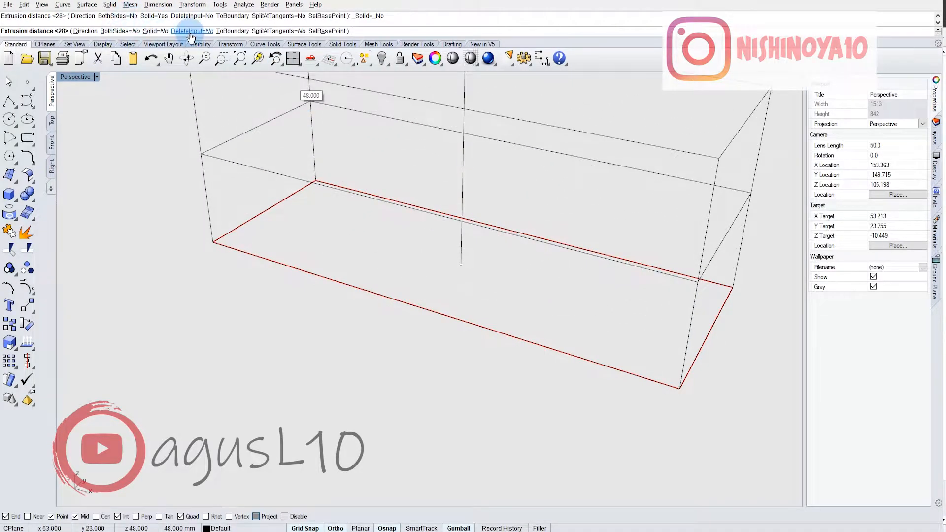
left_click(160, 31)
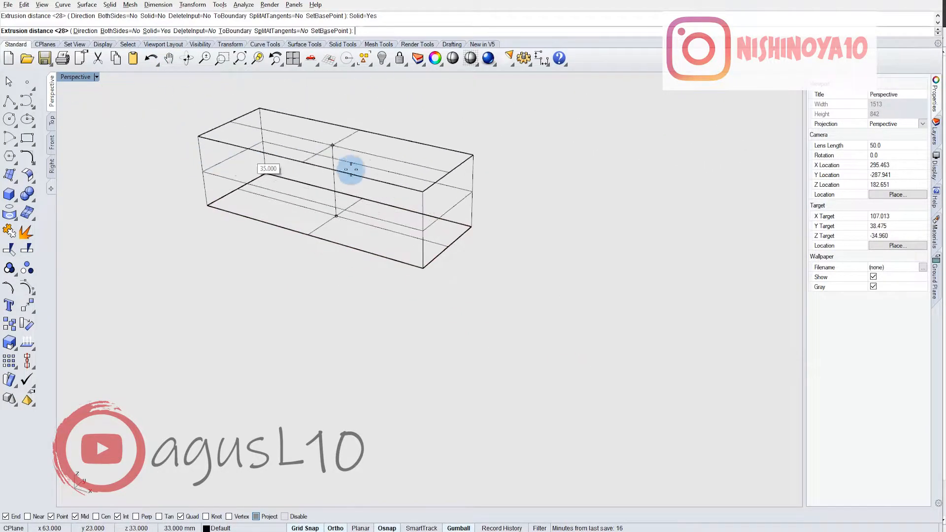
key("Return")
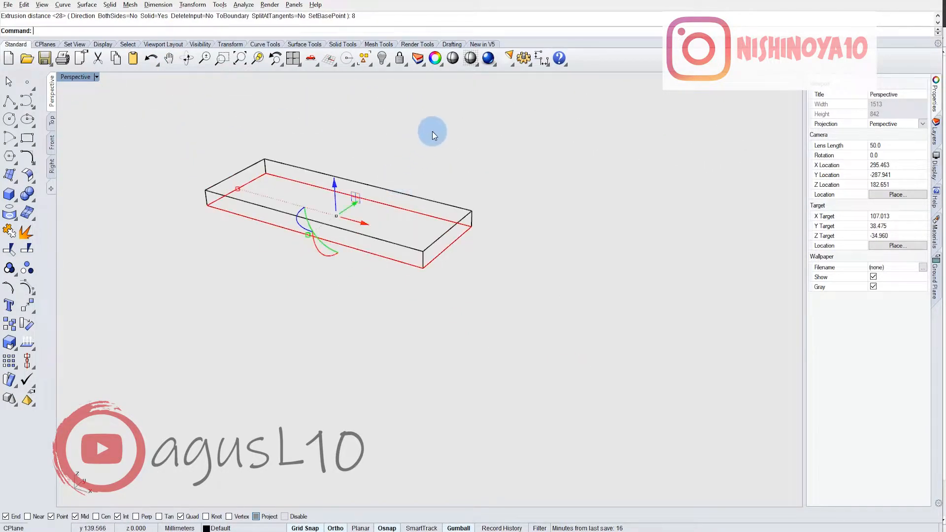
Deselect the rectangle and display the Perspective viewport in shaded mode.
left_click(433, 131)
scroll(396, 239, "up", 6)
mouse_move(344, 186)
right_mouse_down("shift")
mouse_move(399, 233)
mouse_move(426, 236)
right_mouse_up("shift")
left_click(473, 61)
scroll(430, 209, "down", 2)
left_click(426, 237)
left_click(474, 181)
mouse_move(439, 276)
right_mouse_down()
mouse_move(443, 232)
mouse_move(437, 265)
right_mouse_up()
Check the distance from the arch centre to the plate's end in the reference drawing, and return to the model.
key("alt+Tab")
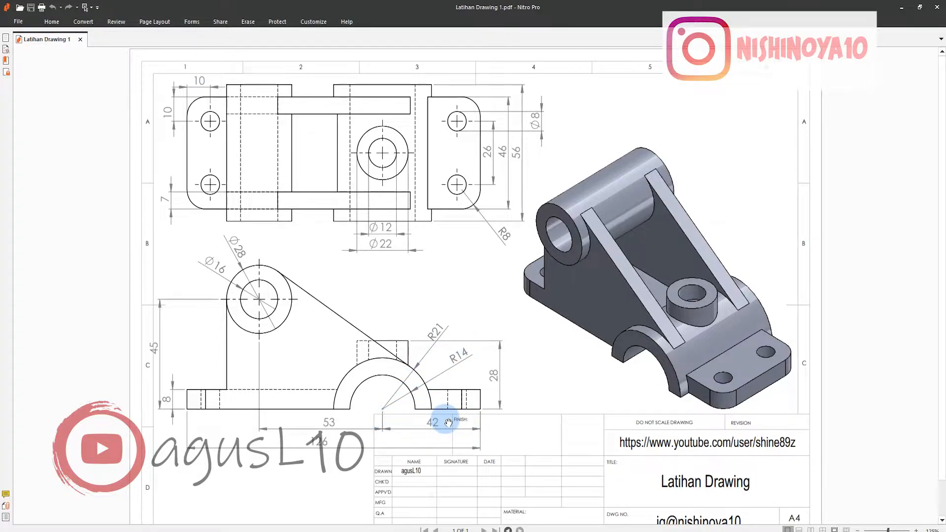
key("alt+Tab")
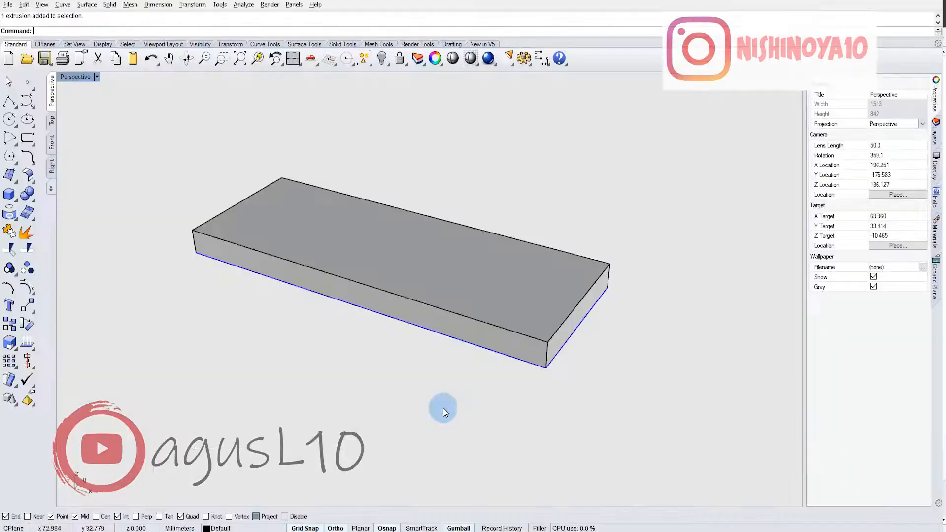
right_click_drag(433, 341, 420, 312)
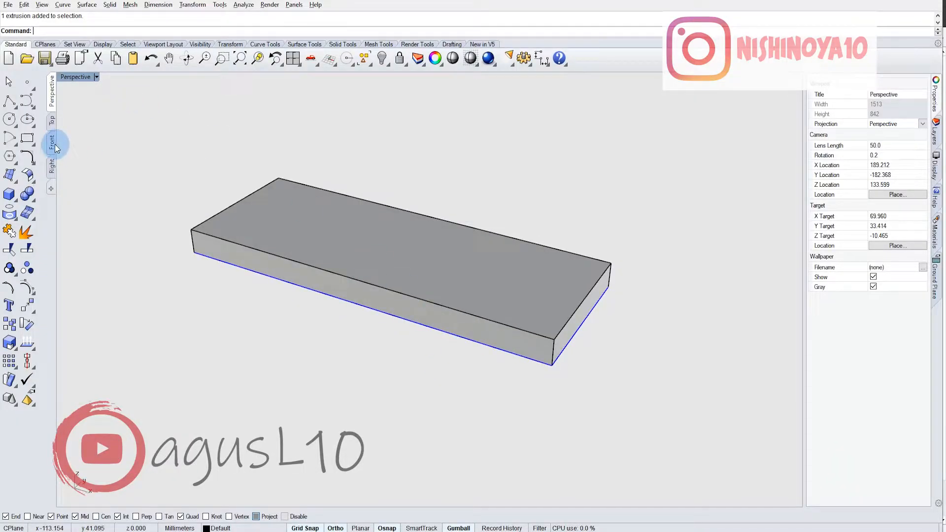
Switch to the Front viewport and reset its tilted view to the straight Front view of the plate.
left_click(52, 162)
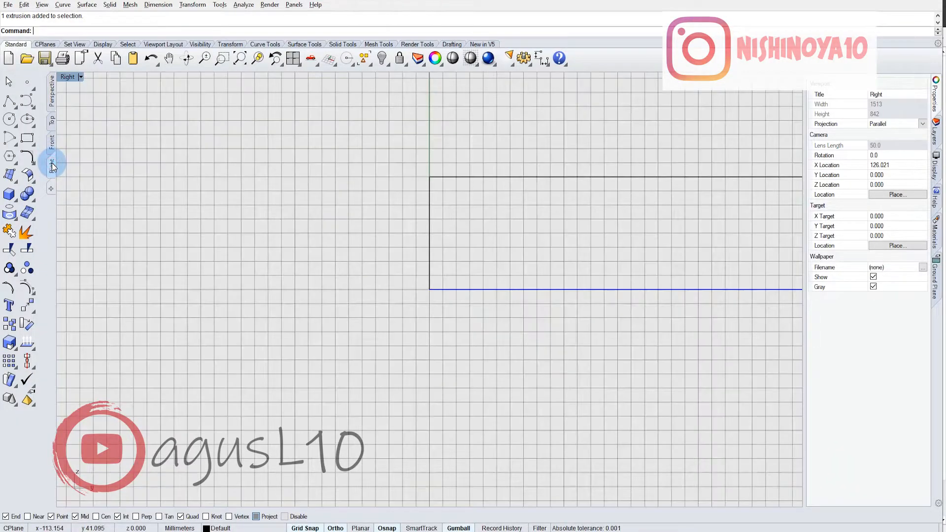
scroll(412, 223, "down", 3)
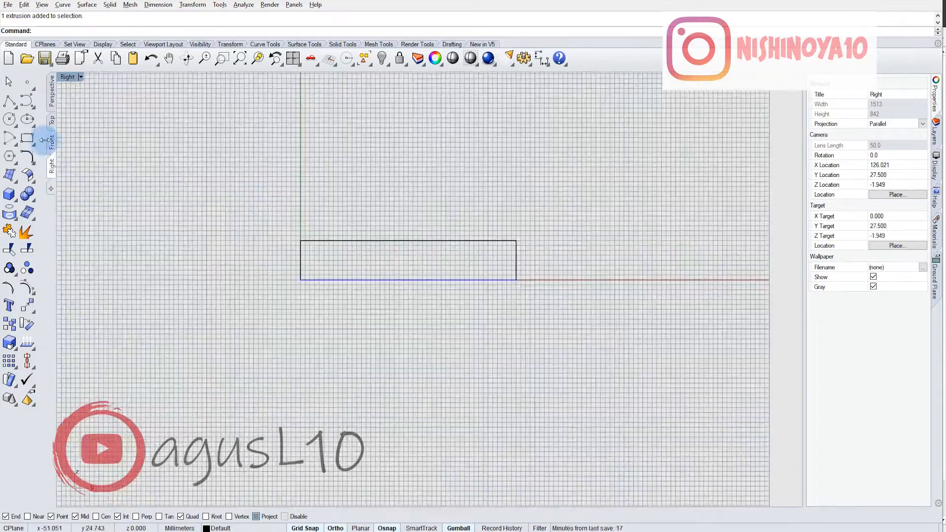
left_click(52, 142)
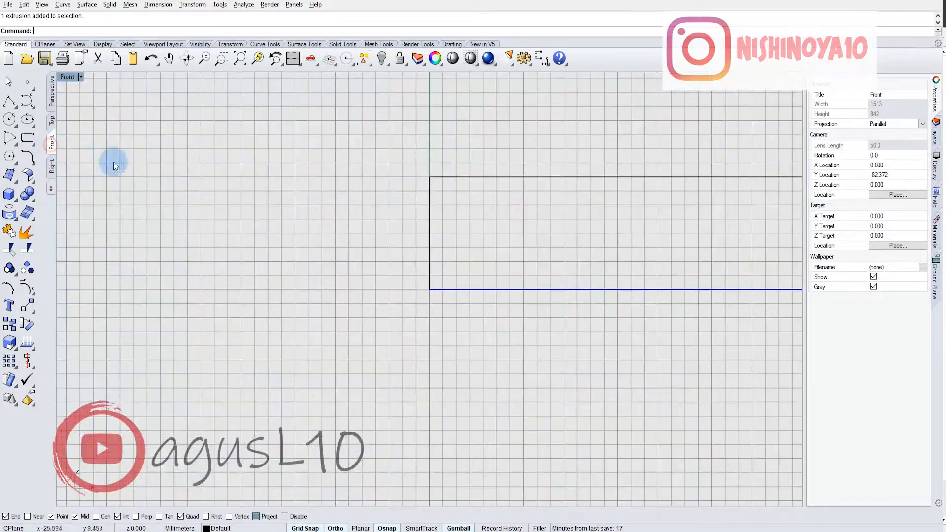
scroll(429, 185, "down", 5)
right_click_drag(402, 209, 414, 254, "ctrl+shift")
left_click(53, 146)
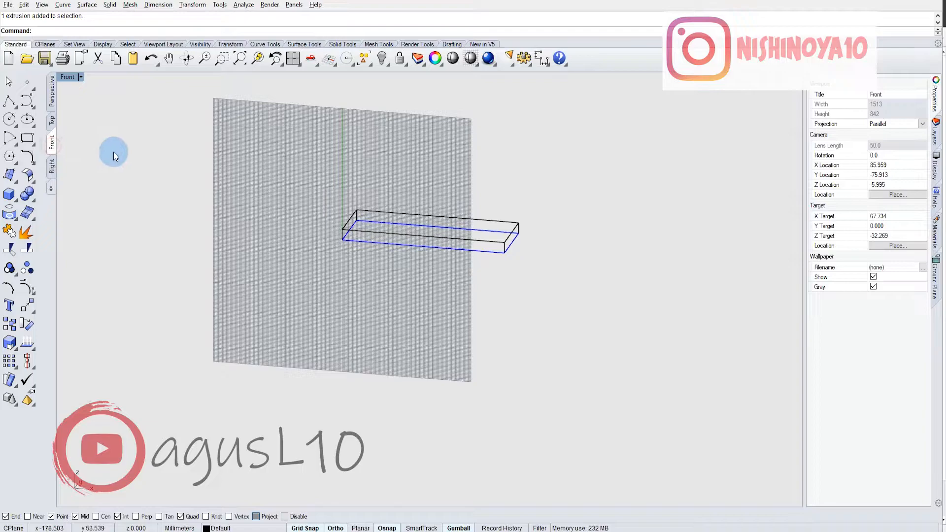
double_click(121, 154)
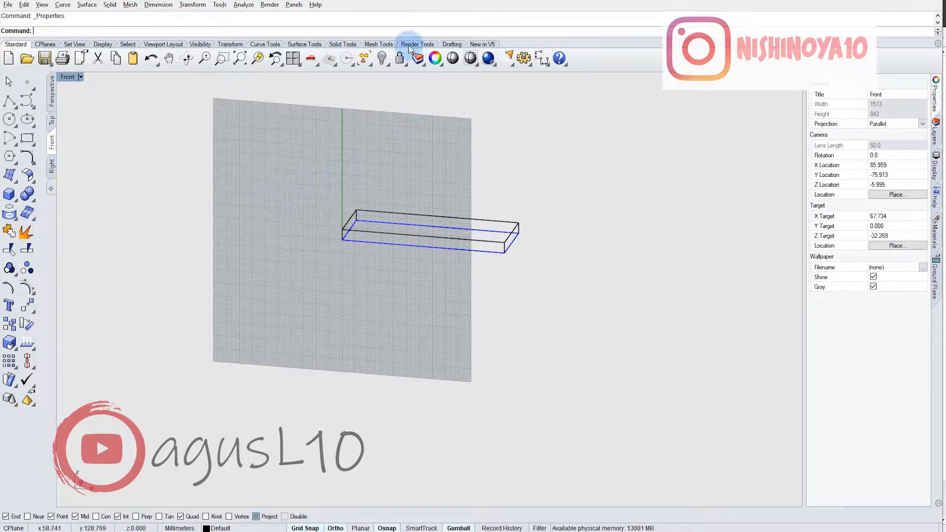
left_click(310, 58)
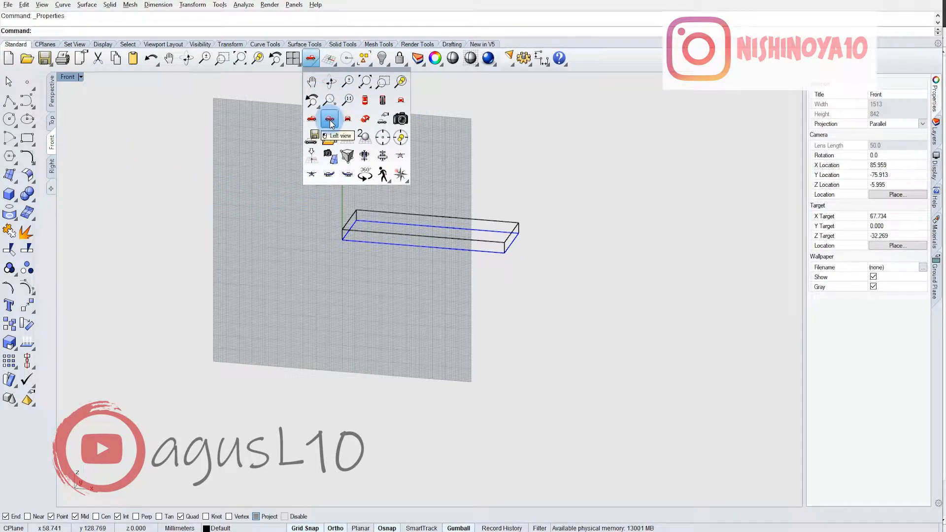
left_click(401, 100)
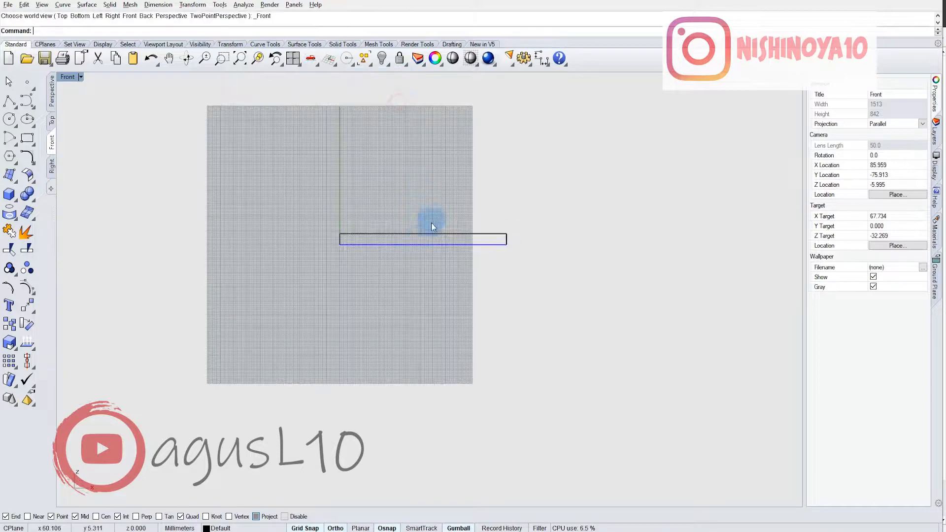
scroll(460, 244, "up", 5)
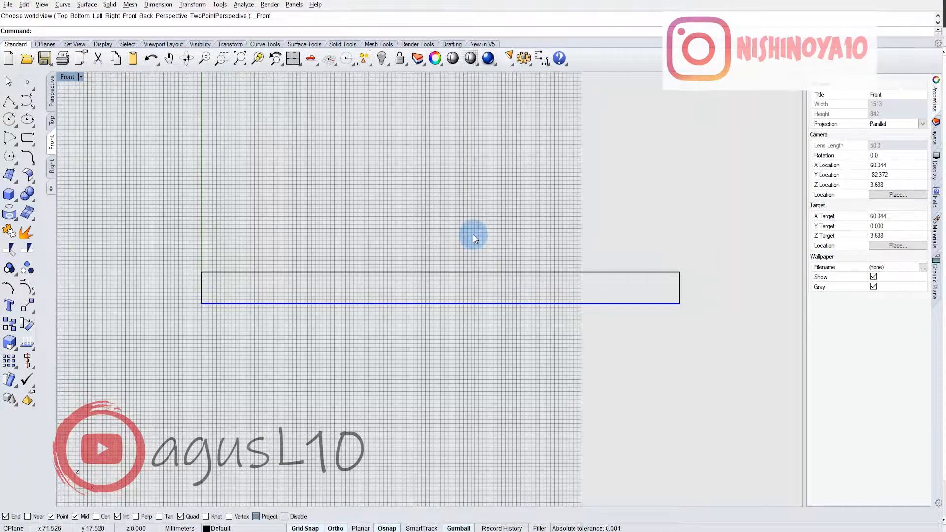
Hide the Front viewport's grid and display that viewport in shaded mode.
key("F7")
right_click_drag(490, 228, 485, 215)
scroll(493, 215, "down", 4)
key("ctrl+alt+s")
right_click_drag(545, 185, 476, 216)
scroll(476, 249, "up", 6)
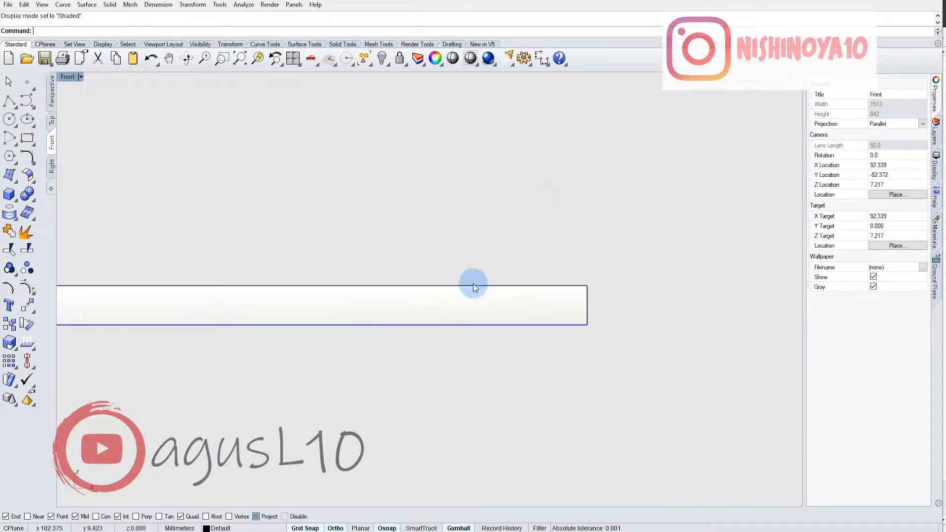
left_click(473, 285)
left_click(548, 218)
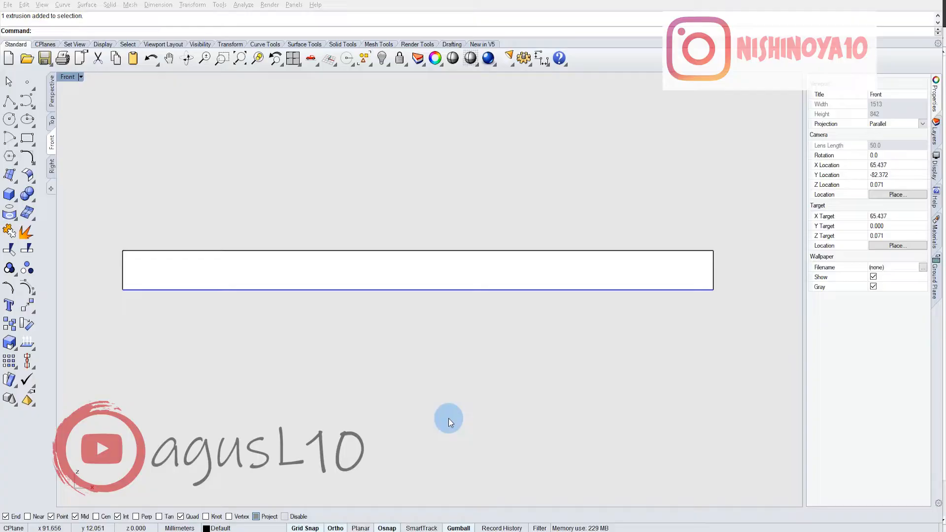
Place a point object on the lower corner at the plate's right-hand end in the Front view.
left_click(25, 86)
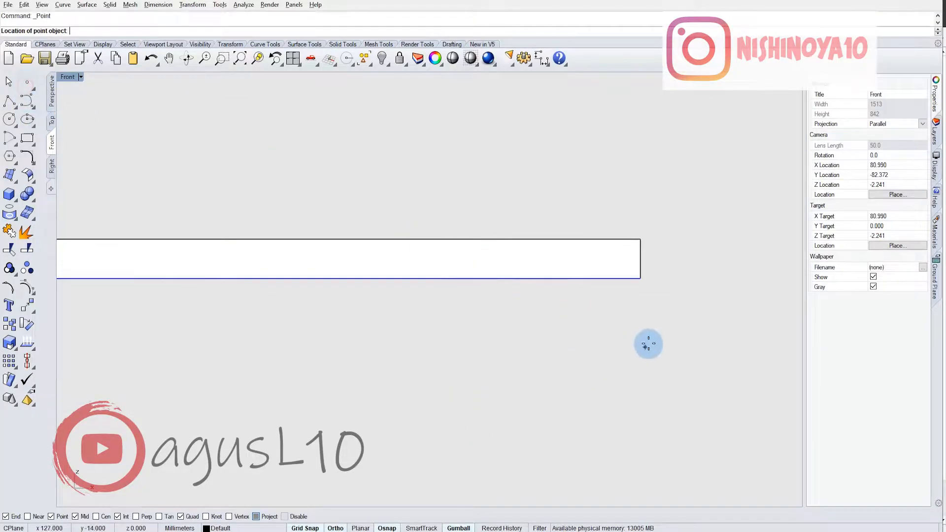
scroll(654, 293, "up", 4)
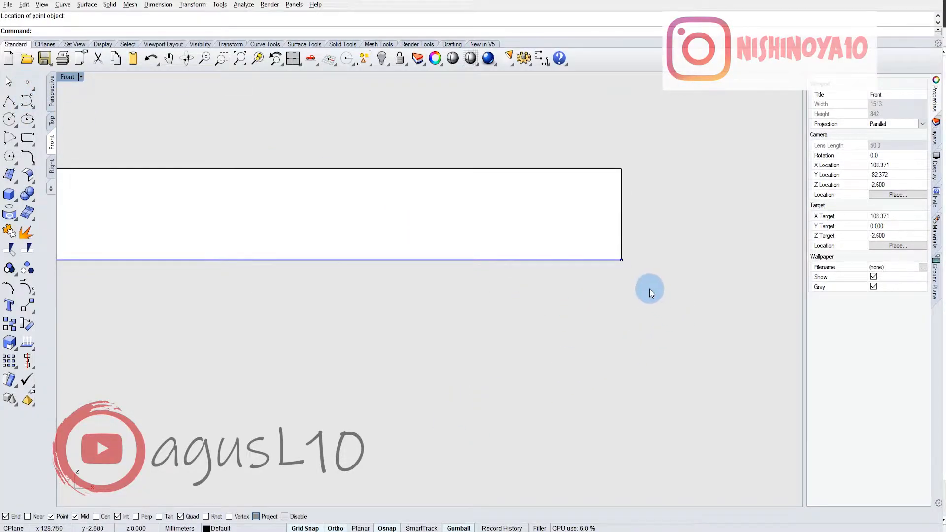
left_click(648, 281)
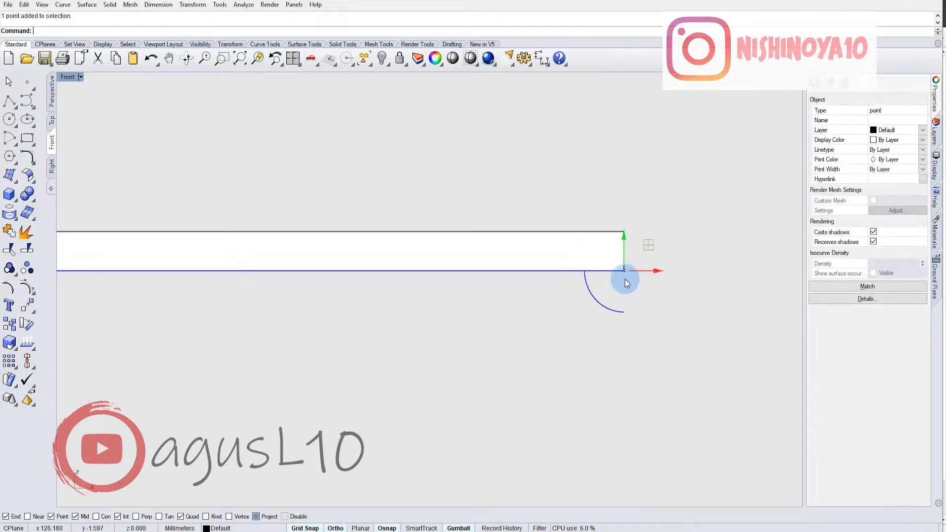
Move the point by -42 mm along the horizontal gumball axis, inward from the plate's end, and deselect it.
scroll(660, 285, "down", 4)
left_click(695, 280)
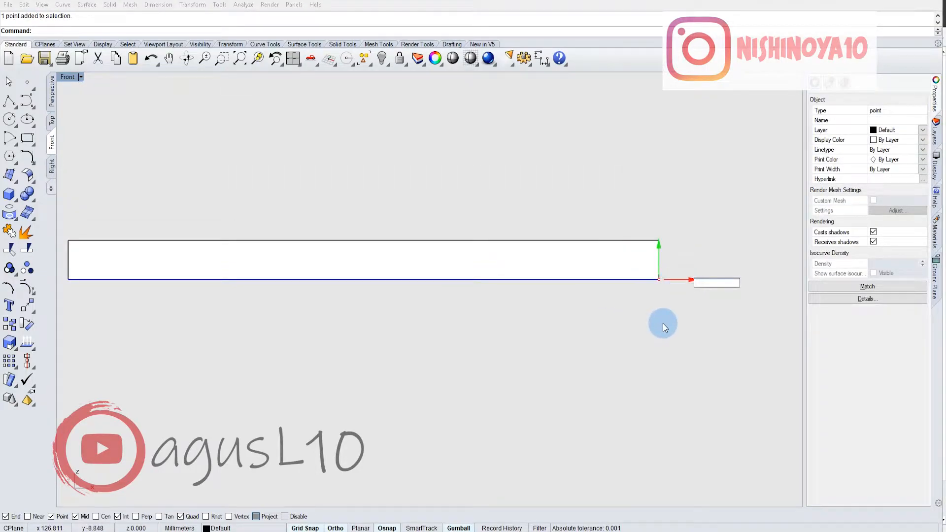
key("alt+Tab")
key("alt+Tab")
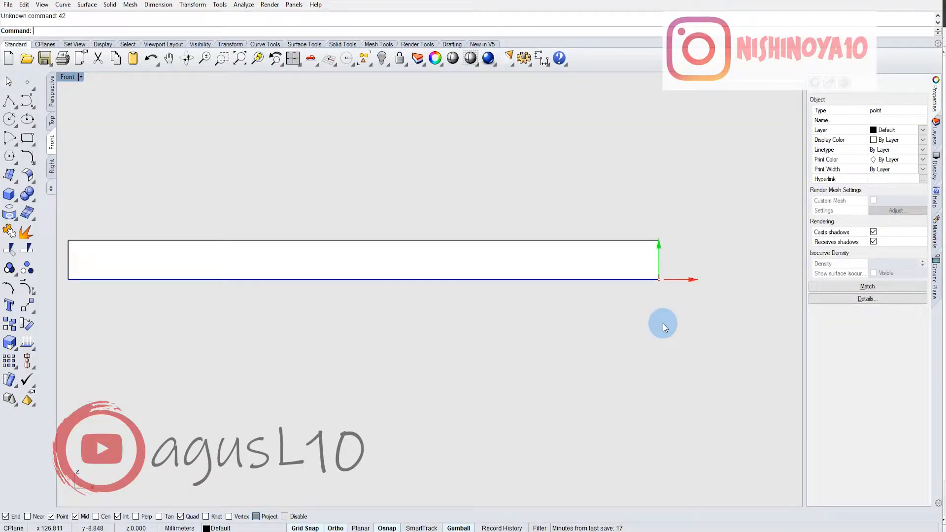
left_click(691, 279)
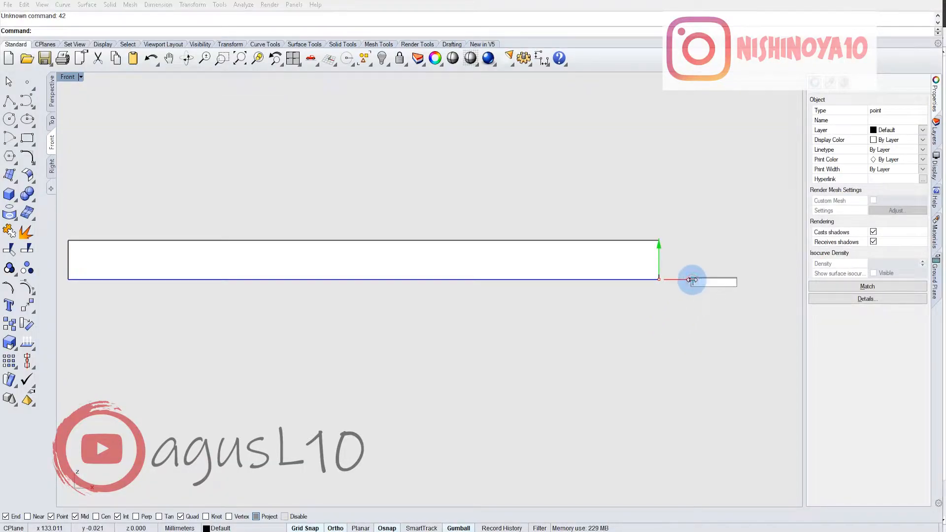
type("-42")
key("Return")
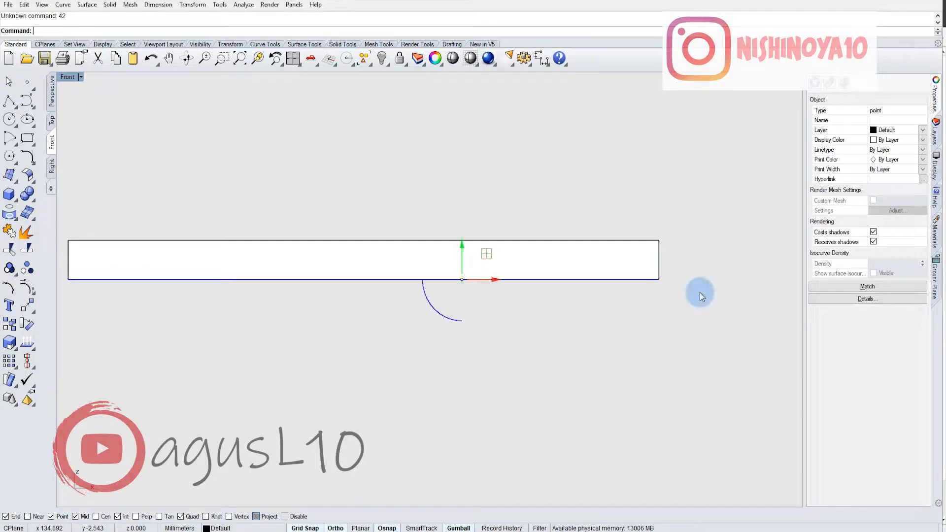
left_click(699, 292)
Set the point object size of the Shaded display mode to 5 in the Rhino options.
scroll(454, 288, "up", 10)
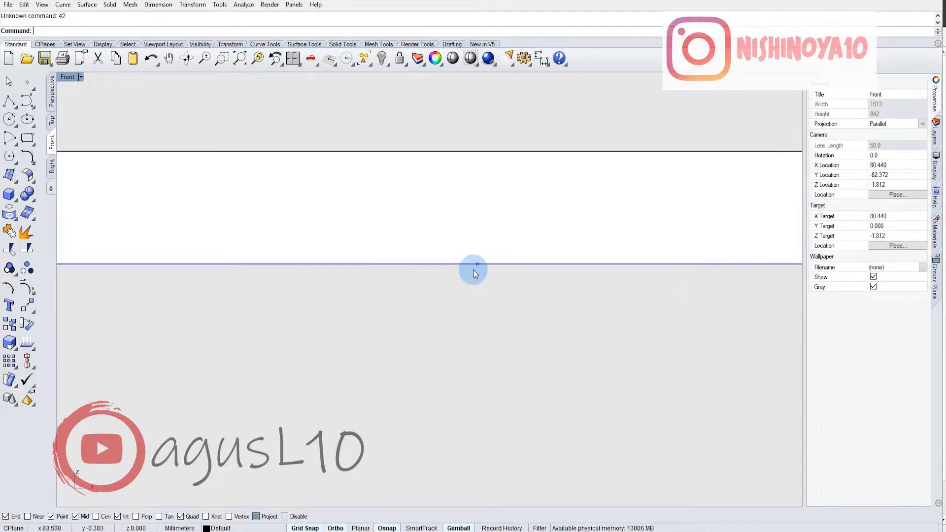
scroll(495, 287, "down", 8)
scroll(495, 283, "up", 10)
scroll(495, 287, "down", 10)
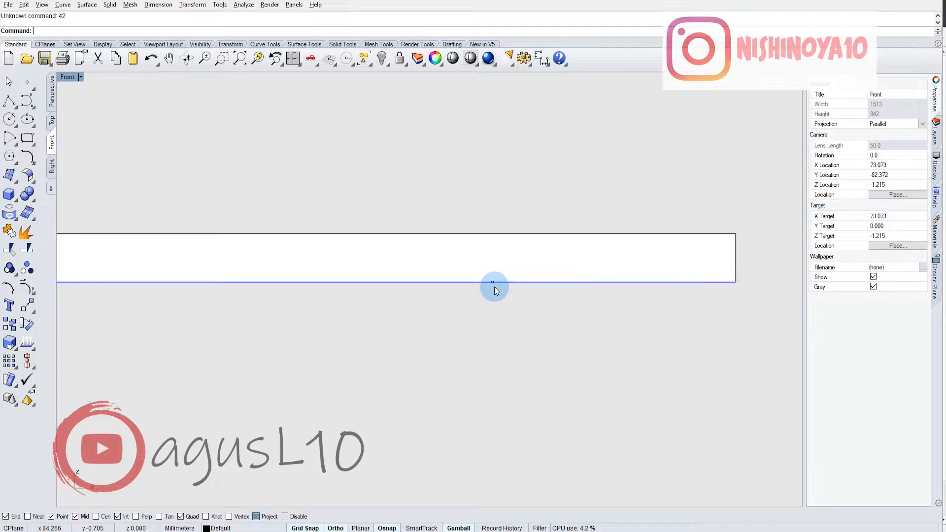
left_click(523, 58)
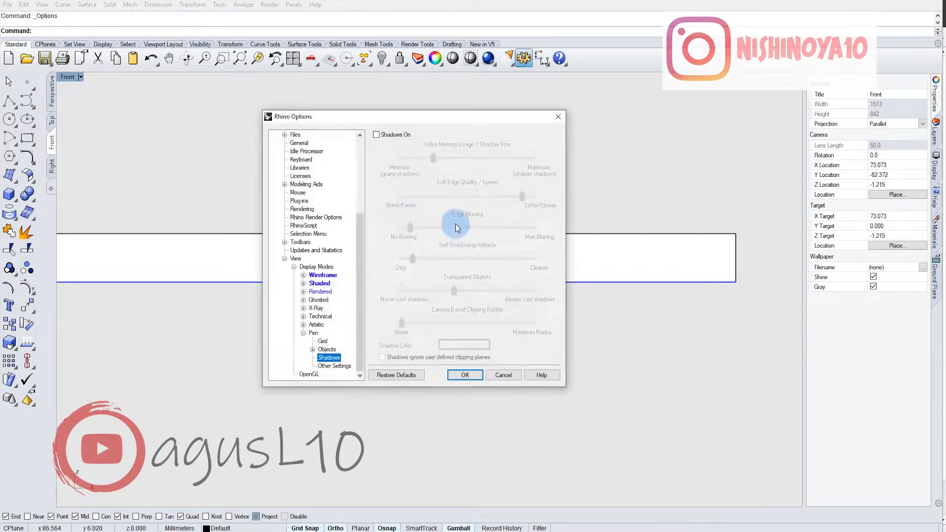
left_click(304, 333)
left_click(304, 316)
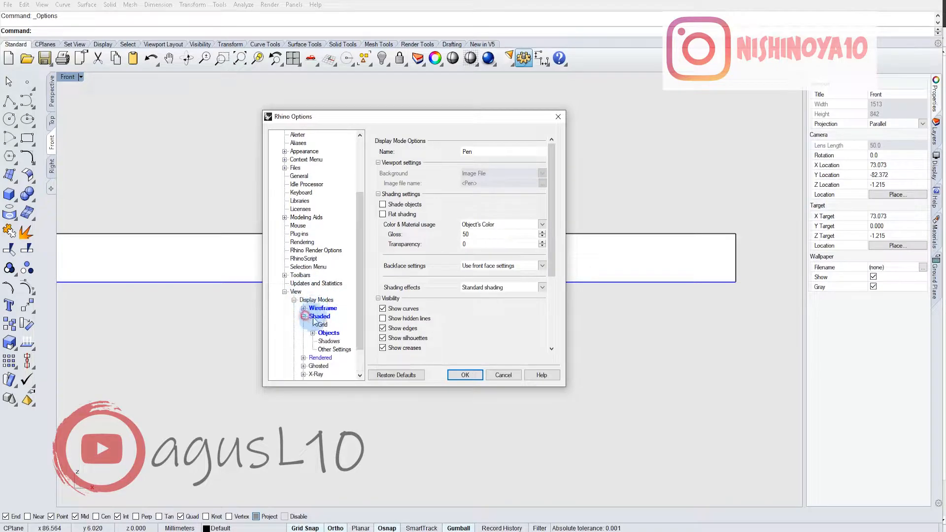
double_click(326, 333)
left_click(335, 342)
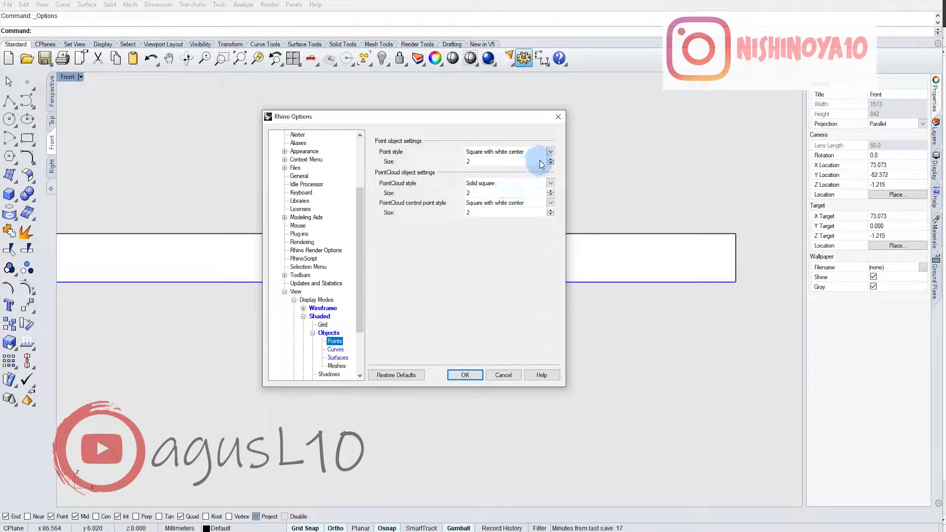
left_click_drag(475, 116, 387, 115)
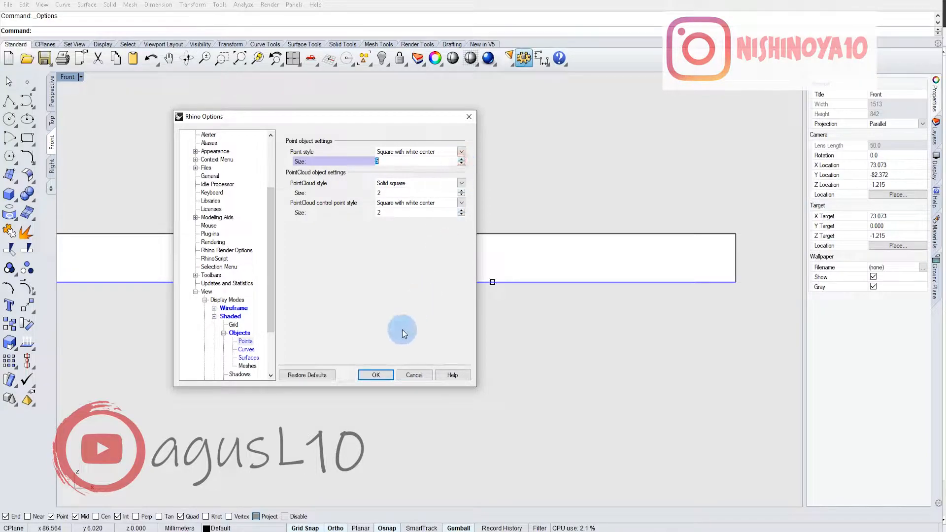
left_click(379, 375)
Inspect the enlarged point marker on the plate's lower edge and consult the reference drawing for the arch radii.
right_click_drag(471, 323, 589, 300)
scroll(539, 295, "up", 2)
scroll(543, 294, "down", 8)
scroll(623, 305, "up", 8)
right_click_drag(642, 313, 603, 322)
left_click_drag(529, 116, 652, 359)
right_click_drag(648, 337, 582, 335)
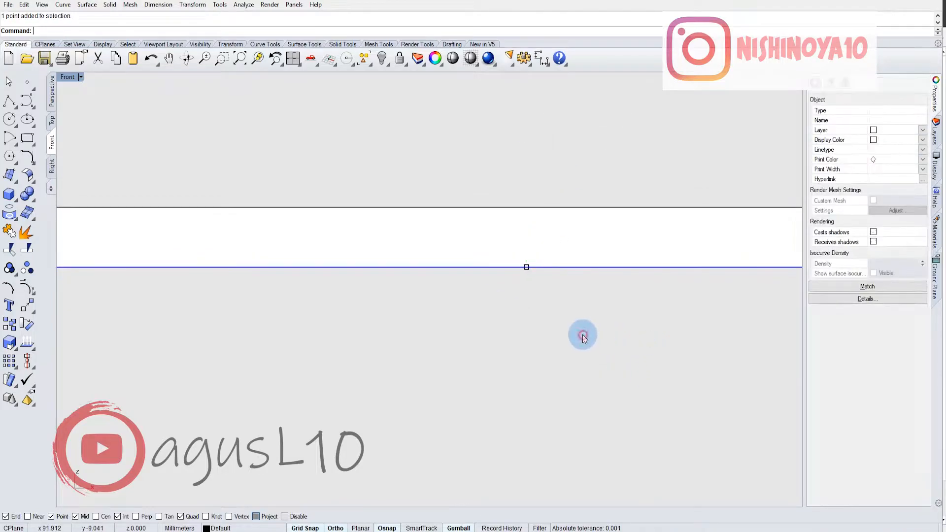
left_click(582, 334)
scroll(582, 335, "down", 8)
key("alt+Tab")
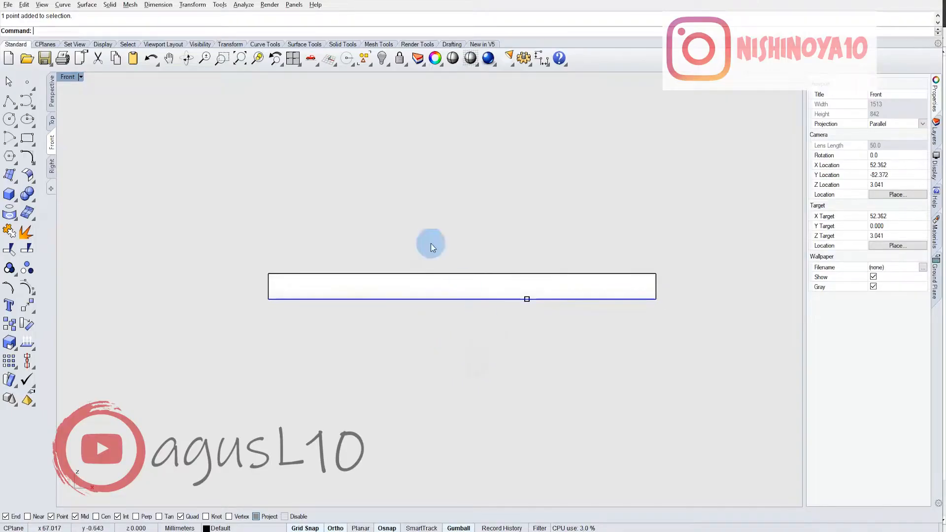
Draw a circle with a radius of 21 mm centred on the point on the plate's lower edge.
left_click(10, 119)
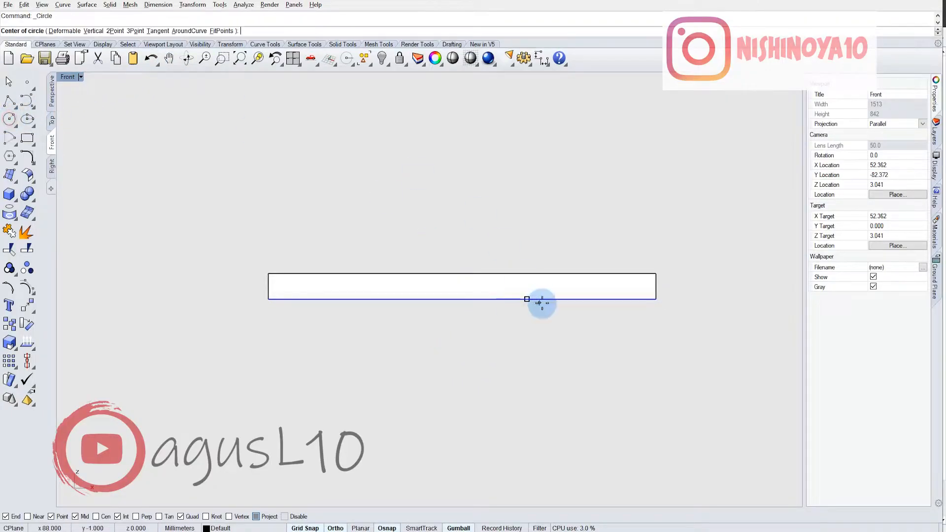
scroll(517, 291, "up", 3)
scroll(504, 296, "down", 1)
left_click(506, 296)
scroll(506, 296, "down", 4)
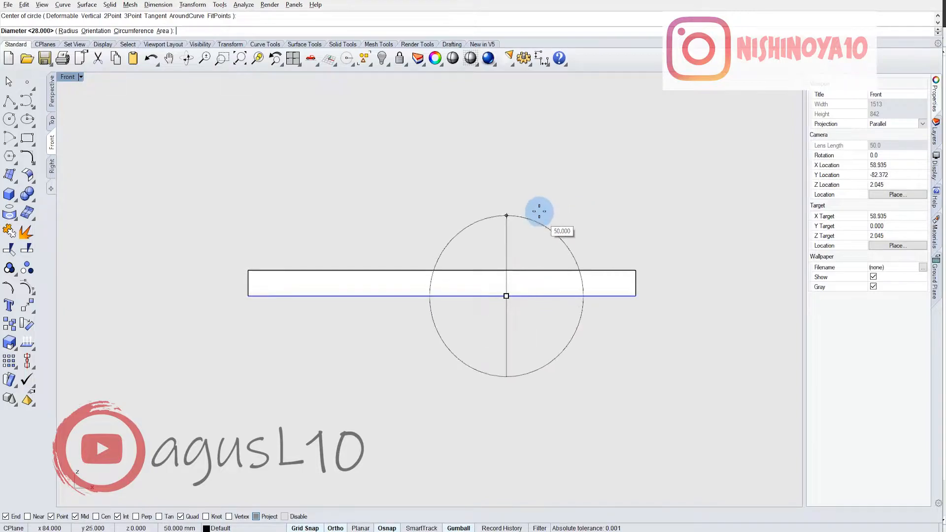
left_click(67, 32)
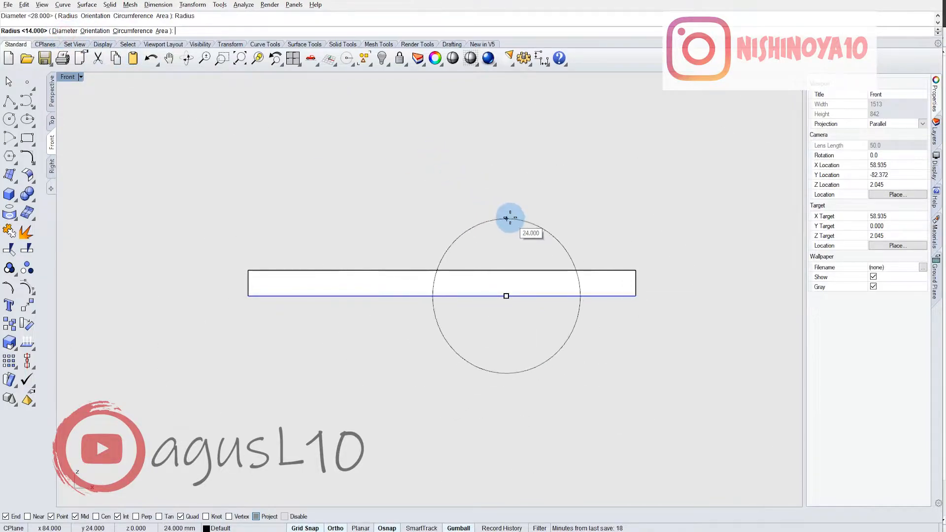
type("21")
key("Return")
scroll(549, 277, "up", 2)
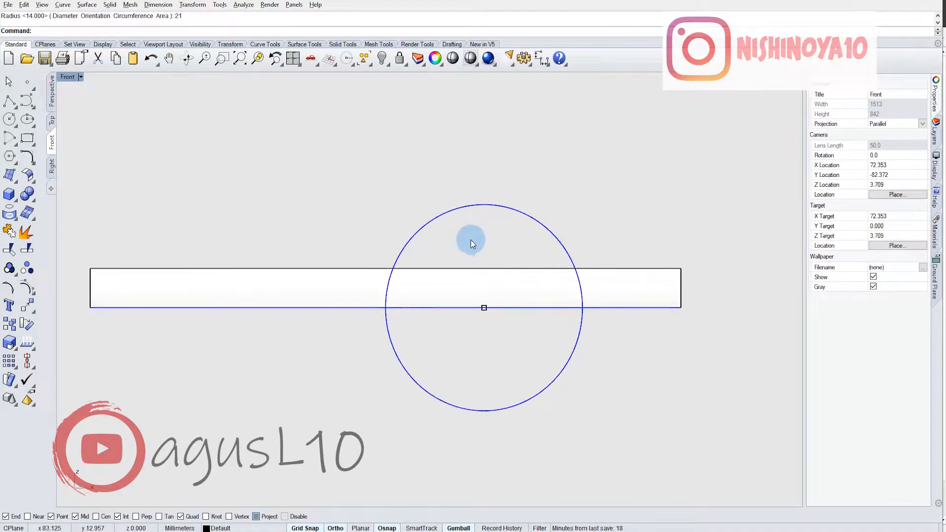
Draw a concentric circle with a radius of 14 mm on the same point and compare the radii with the reference drawing.
left_click(5, 122)
left_click(484, 308)
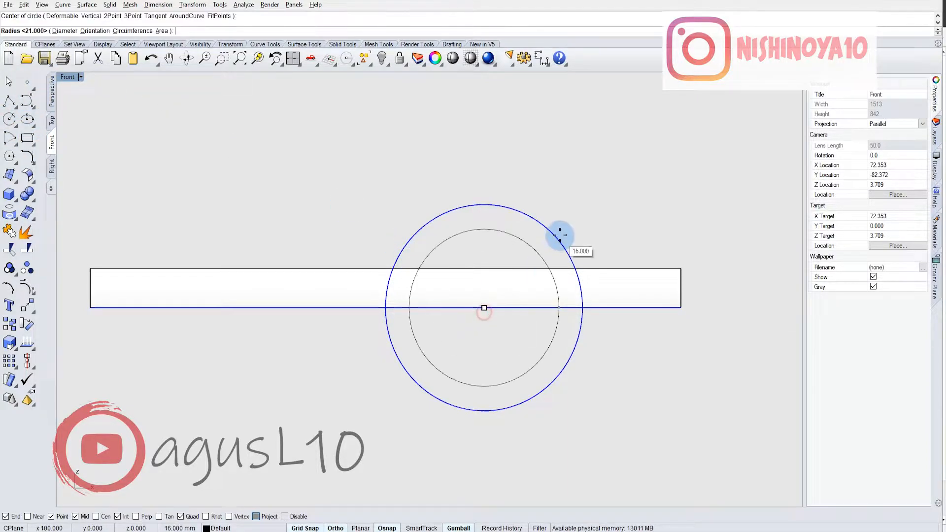
type("14")
key("Return")
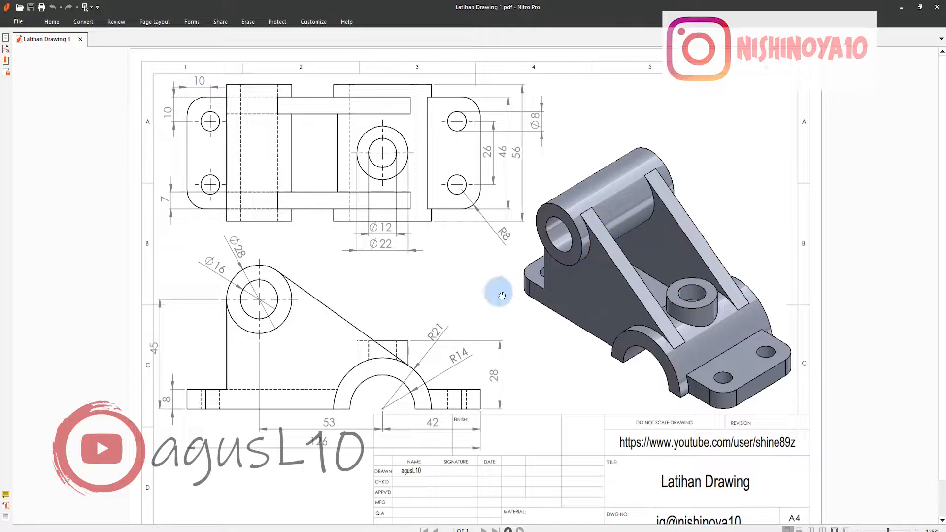
key("alt+Tab")
key("alt+Tab")
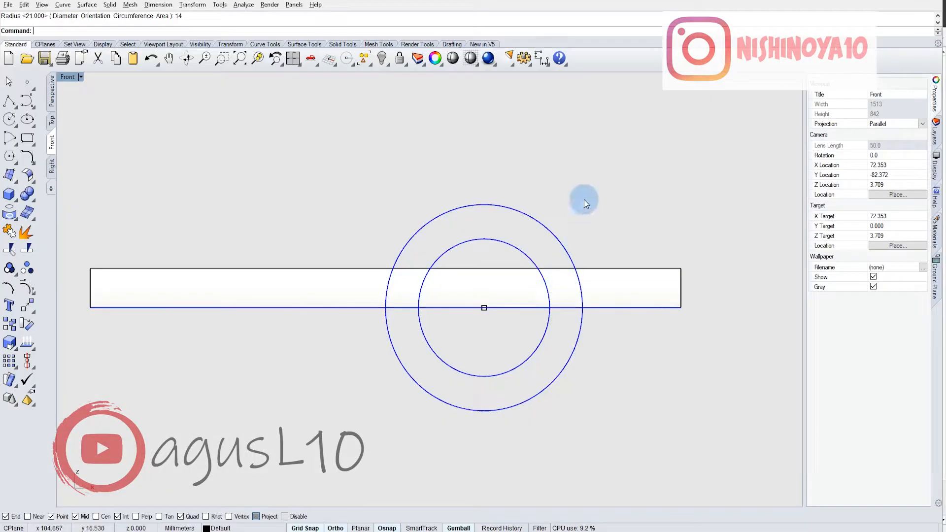
Add radial dimensions to the outer and inner circles in the front view and compare them with the reference drawing.
right_click_drag(595, 210, 467, 171)
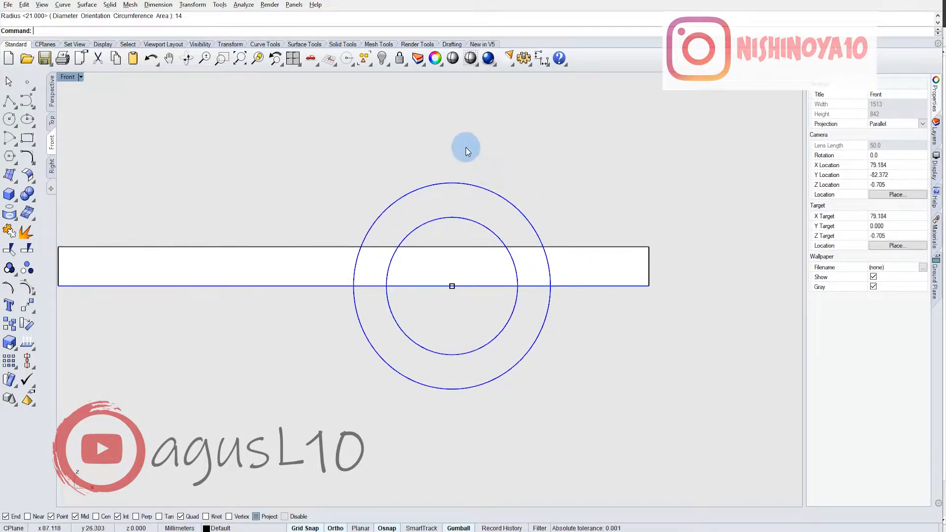
left_click(157, 6)
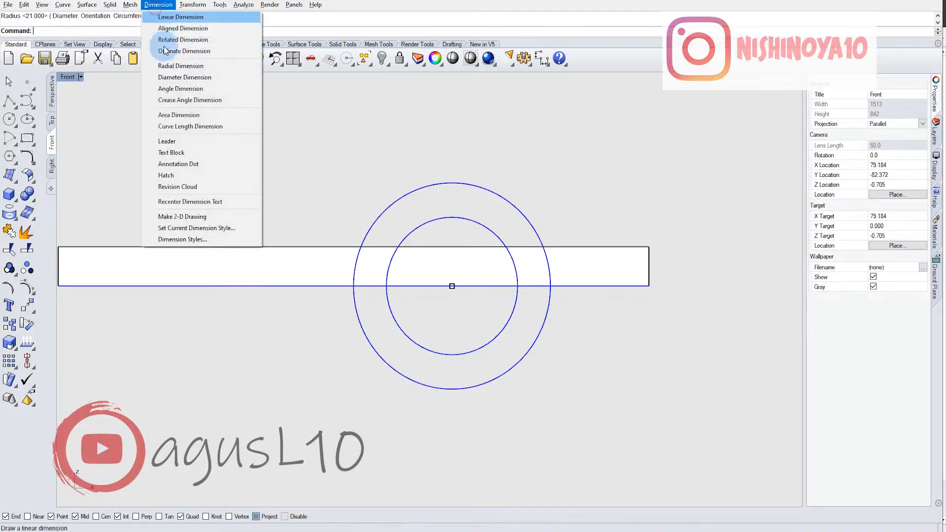
left_click(223, 64)
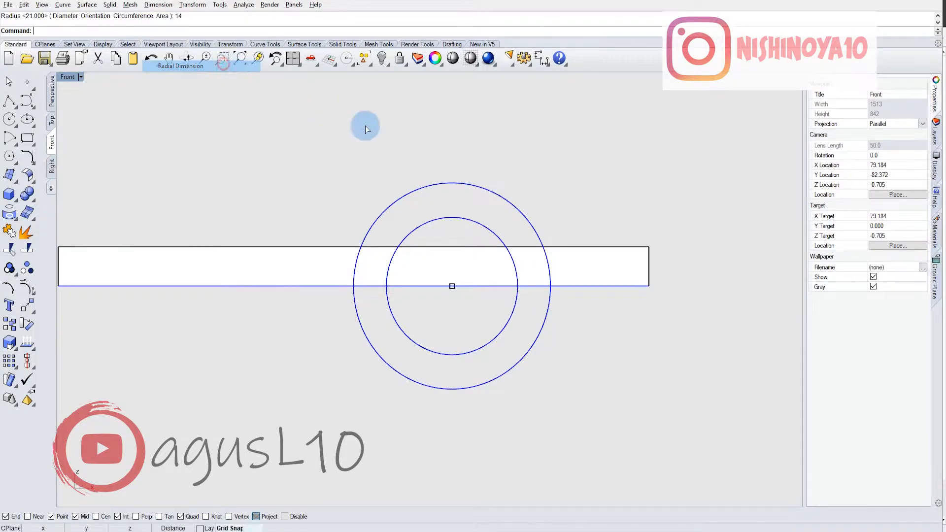
left_click(516, 200)
left_click(546, 145)
key("Return")
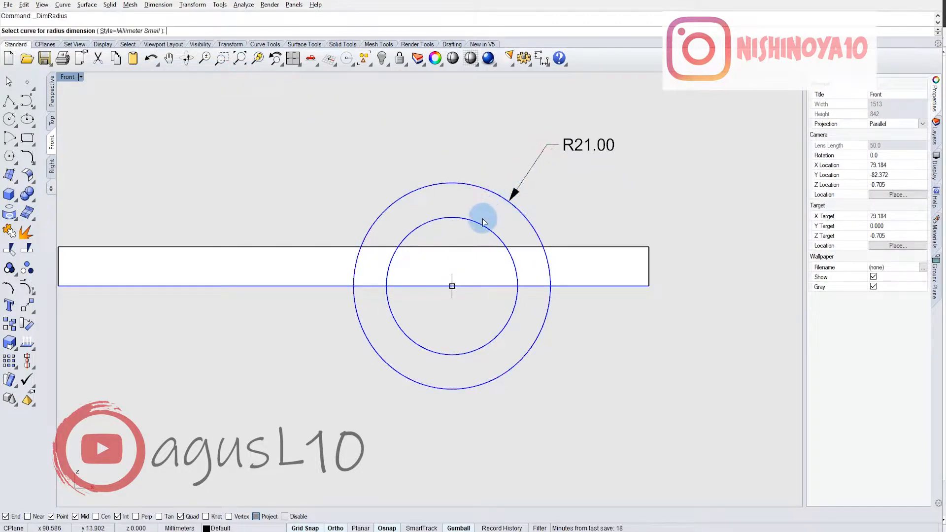
left_click(480, 226)
left_click(341, 179)
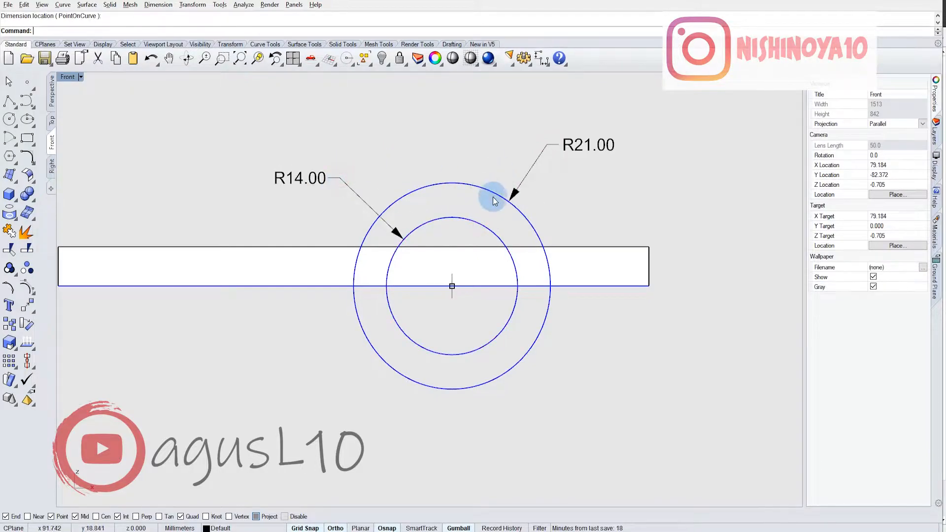
right_click_drag(500, 194, 524, 188)
key("alt+Tab")
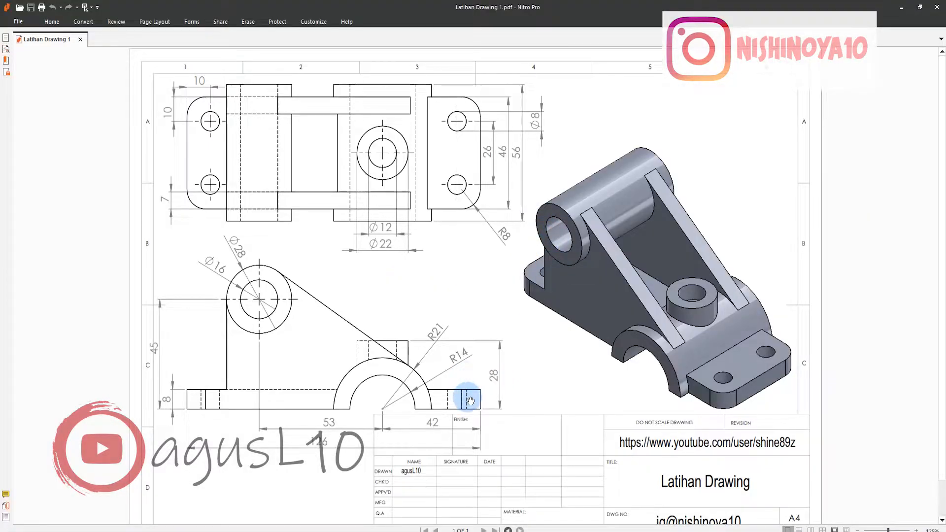
key("alt+Tab")
Trim away the lower halves of both circles, using the plate's bottom outline curve as the cutting object.
right_click_drag(427, 394, 449, 364)
scroll(485, 303, "up", 6)
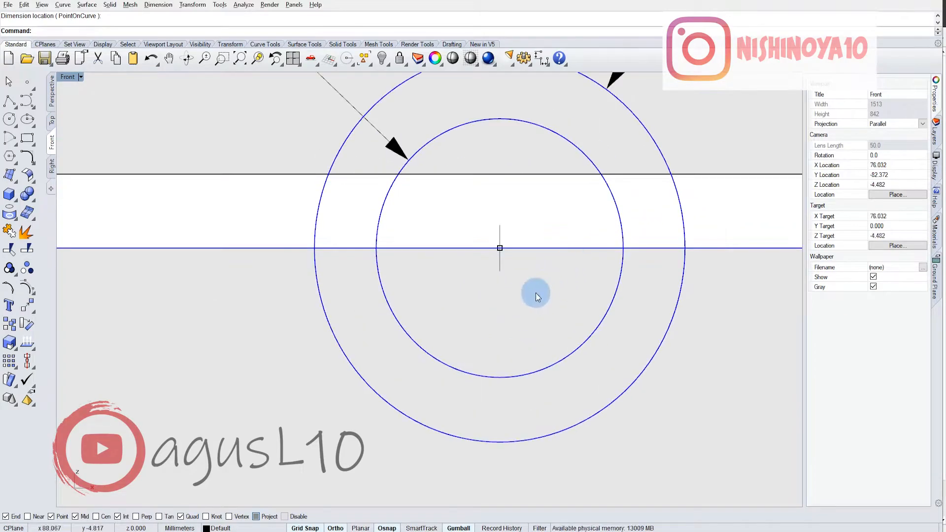
left_click(455, 249)
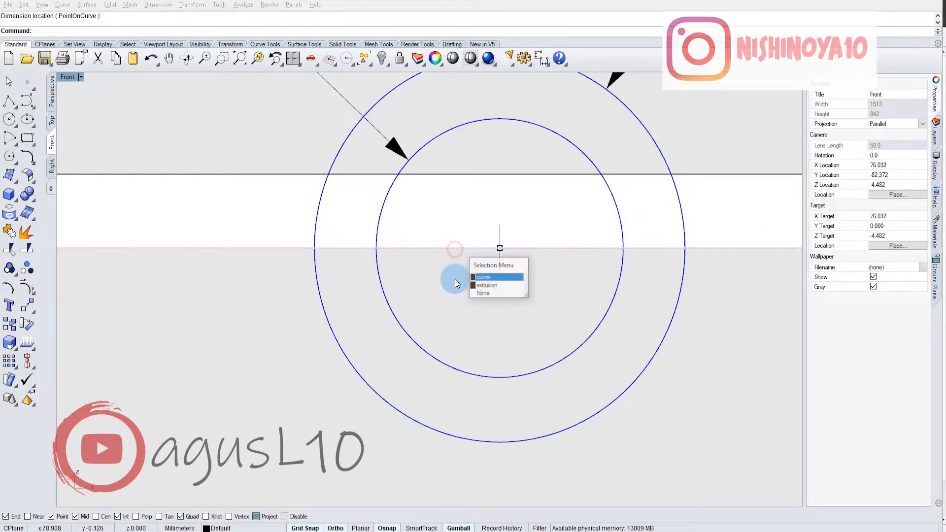
left_click(454, 279)
scroll(453, 276, "down", 7)
scroll(445, 276, "up", 7)
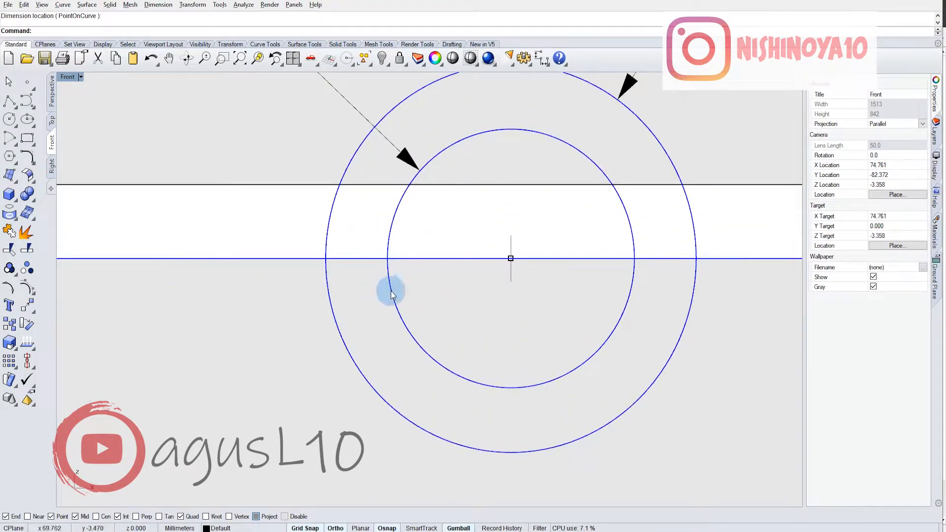
left_click(456, 261)
left_click(427, 261)
scroll(436, 262, "down", 3)
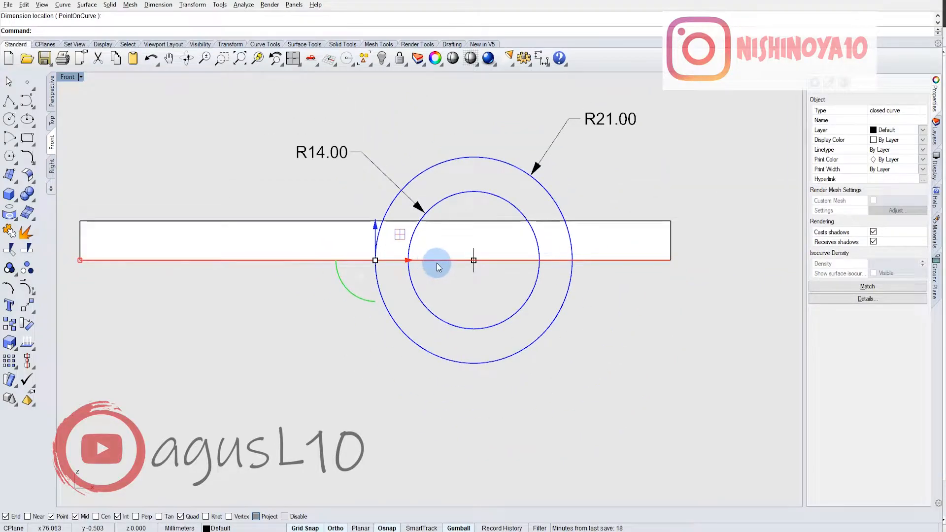
left_click(9, 248)
left_click_drag(564, 399, 471, 315)
scroll(478, 267, "up", 3)
right_click(483, 273)
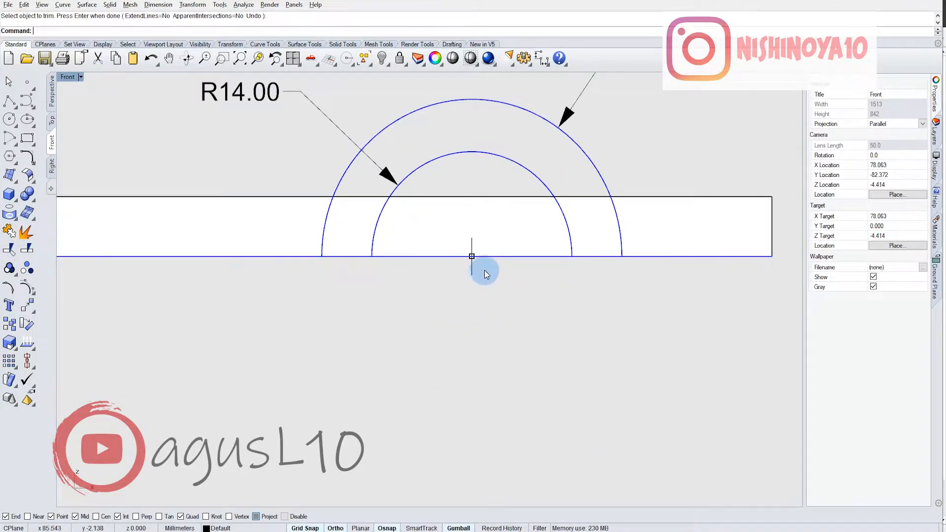
Hide the base rectangle curve at the bottom of the plate in the perspective view.
scroll(484, 272, "down", 4)
right_click_drag(493, 236, 555, 257)
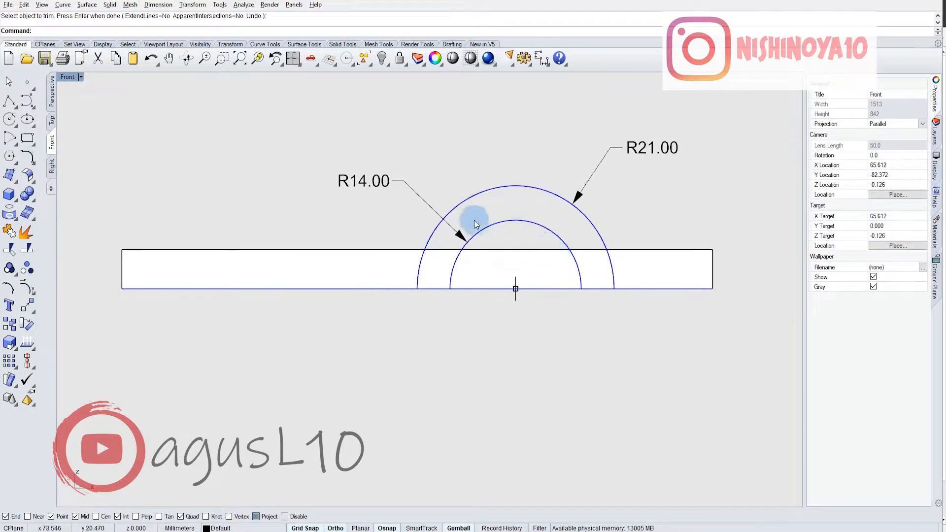
left_click(52, 91)
scroll(382, 287, "up", 5)
scroll(387, 303, "down", 3)
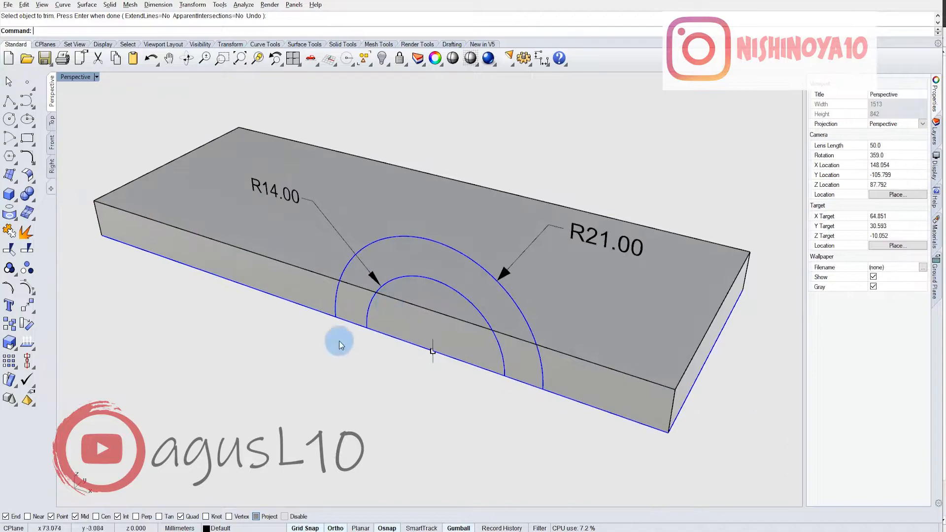
left_click(303, 306)
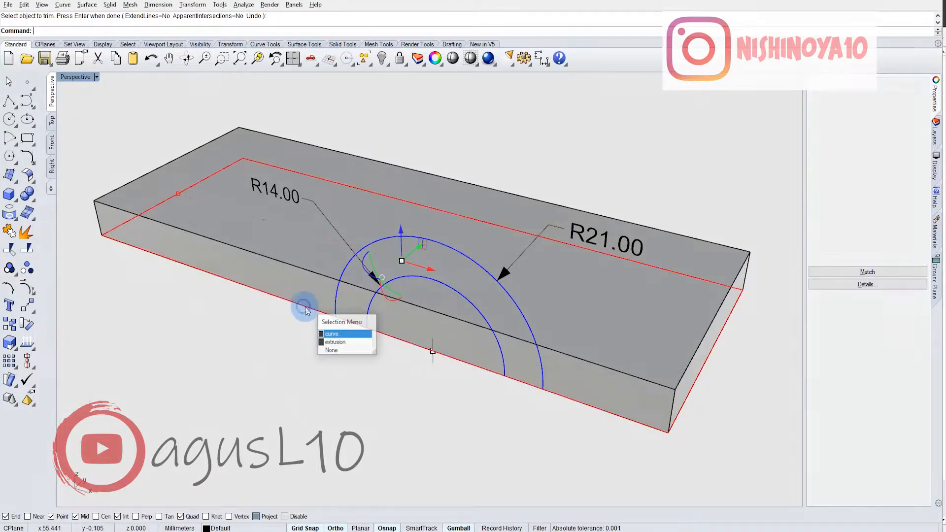
left_click(336, 390)
left_click(382, 59)
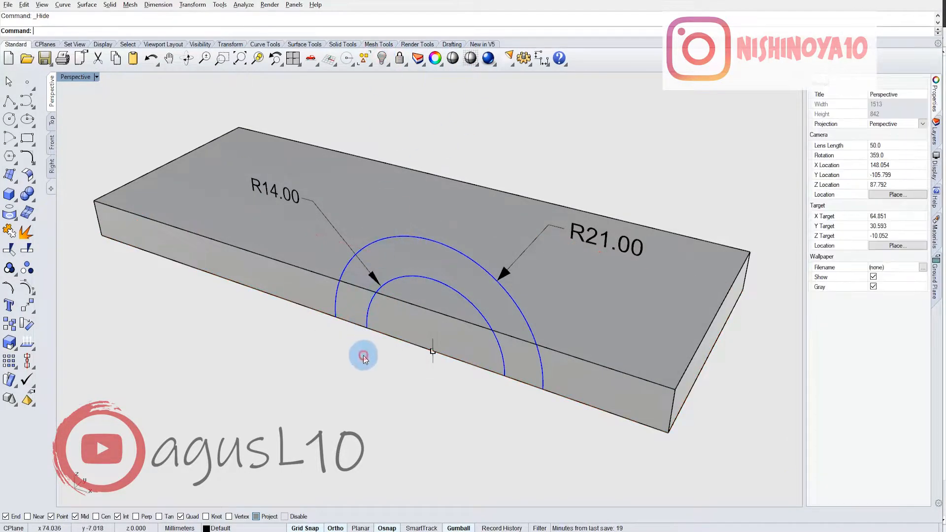
Draw a line closing the arch's left foot, from the inner arc's endpoint to the outer arc's endpoint.
scroll(371, 358, "up", 5)
scroll(370, 358, "down", 5)
scroll(414, 316, "up", 4)
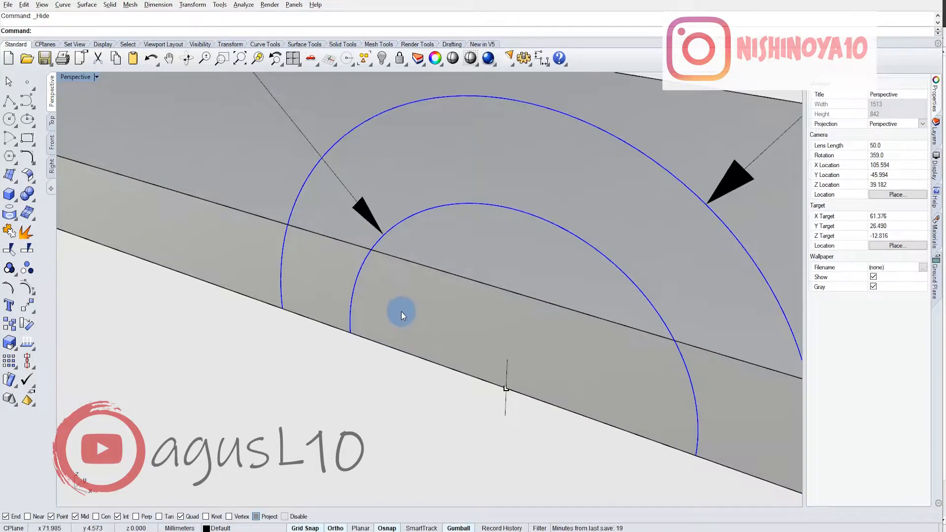
left_click(15, 107)
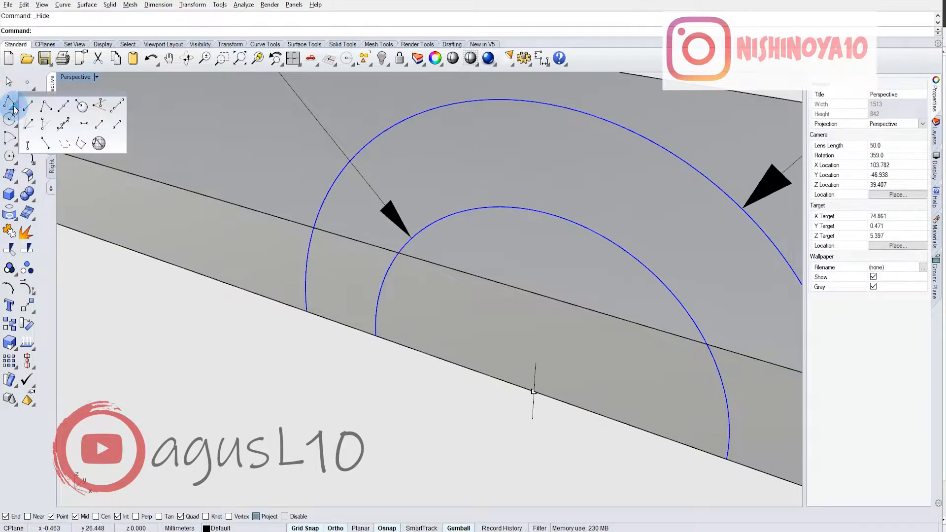
left_click(19, 105)
scroll(343, 346, "up", 4)
left_click(387, 335)
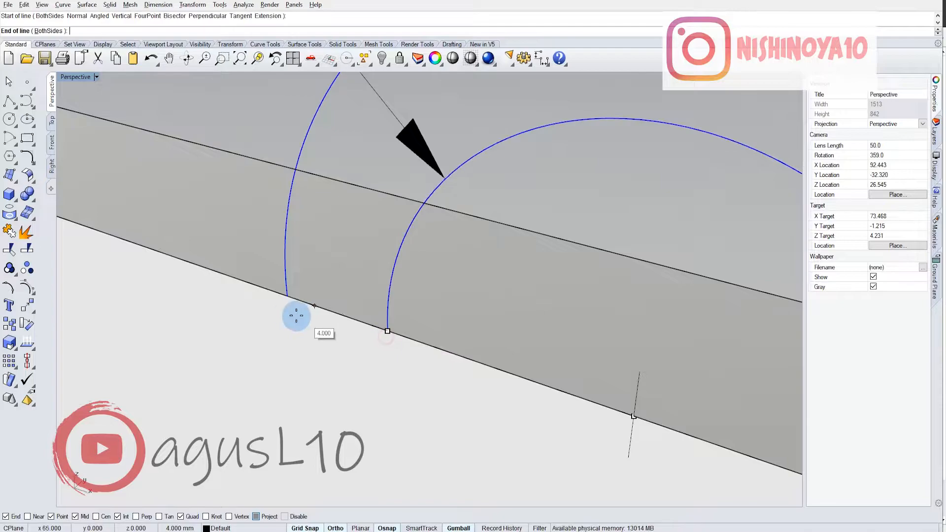
left_click(281, 301)
Draw a line closing the arch's right foot, from the outer arc's endpoint to the inner arc's endpoint.
scroll(490, 387, "down", 3)
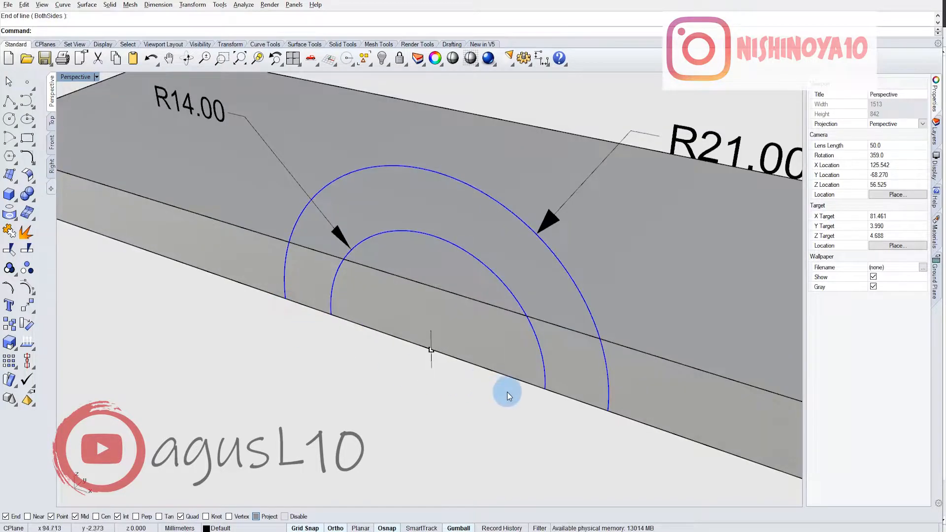
scroll(513, 404, "up", 5)
right_click(525, 387)
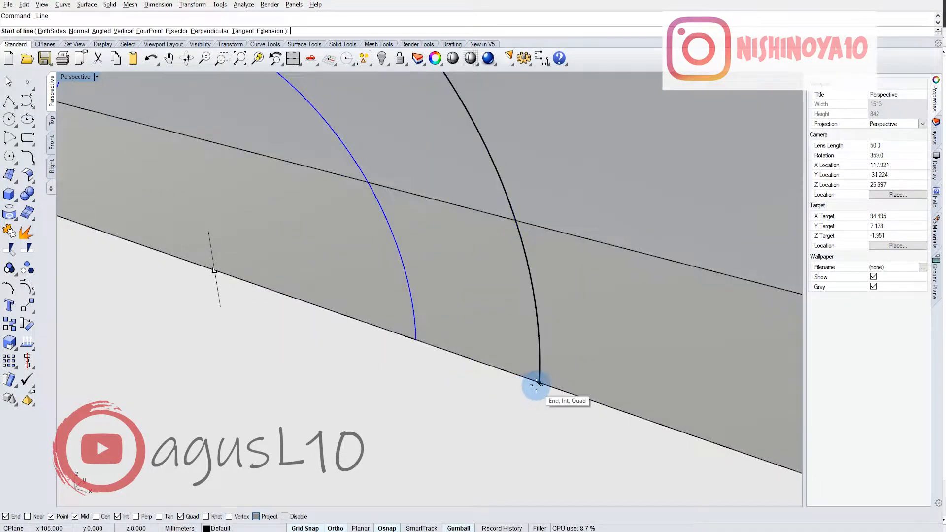
left_click(538, 383)
left_click(416, 343)
Join the outer arc, the two foot lines and the inner arc into one closed arch profile.
scroll(423, 376, "down", 8)
scroll(396, 291, "down", 3)
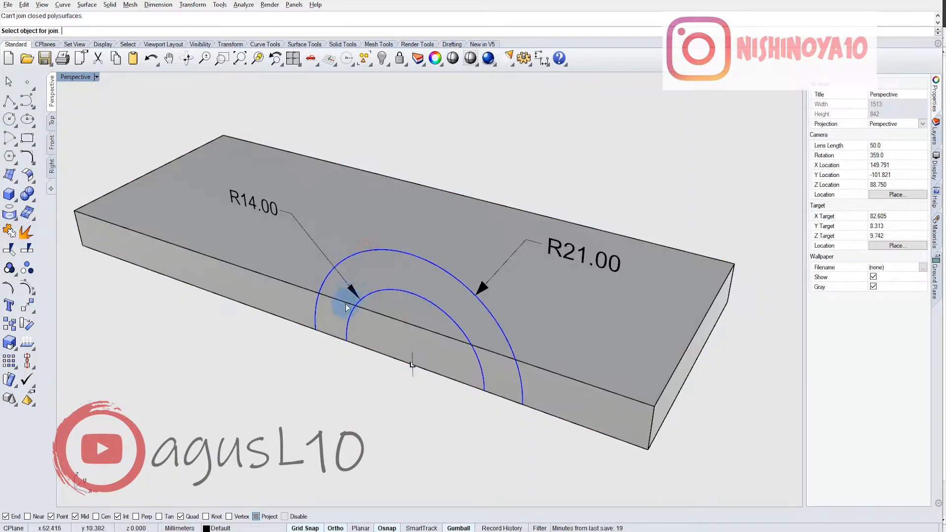
left_click(361, 256)
left_click(323, 336)
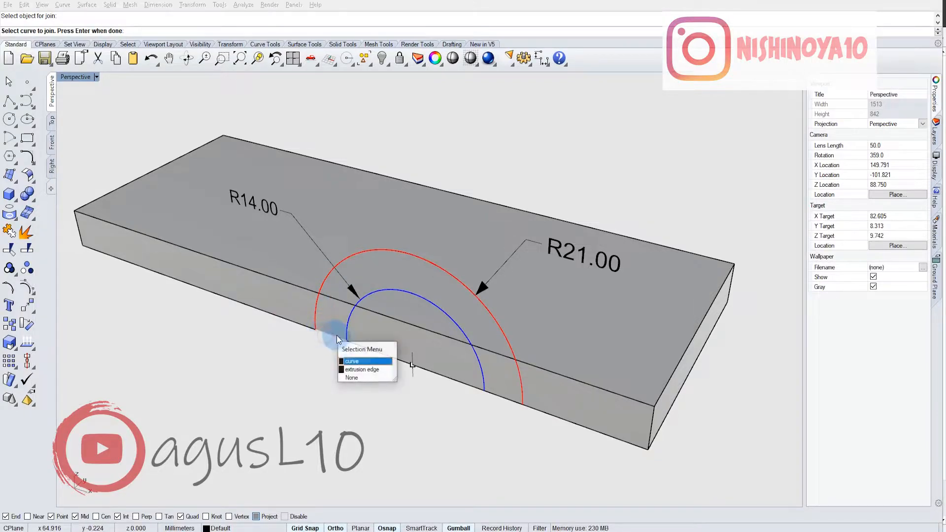
left_click(347, 361)
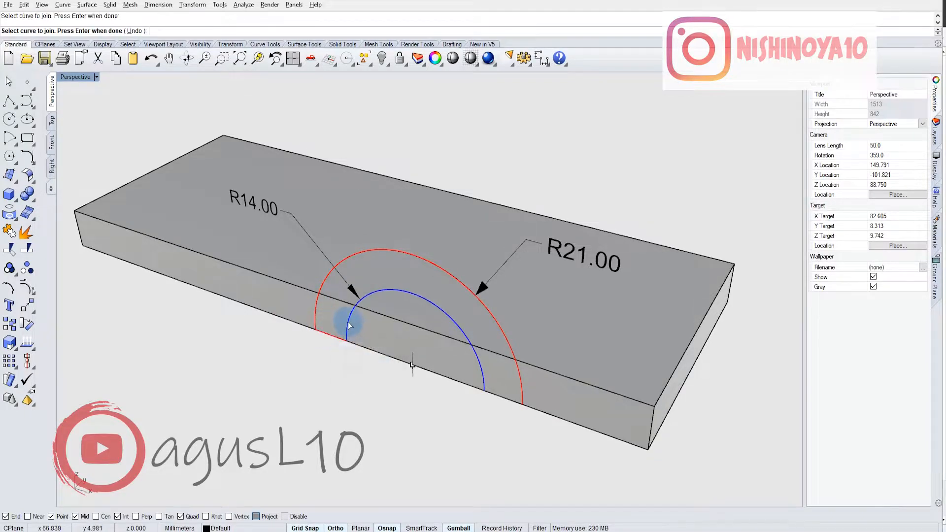
left_click(502, 397)
left_click(526, 424)
left_click(463, 301)
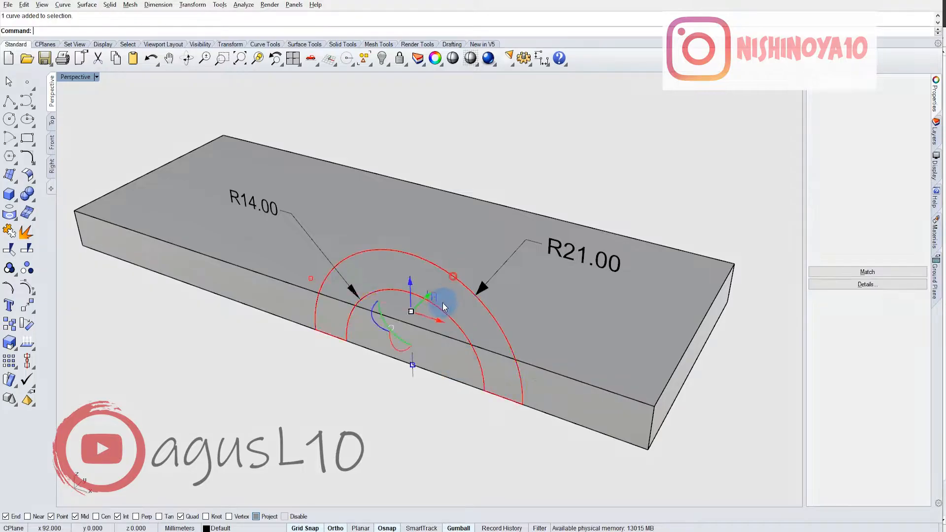
Check the arch's width and its position across the plate in the reference drawing, and inspect the profile on the model.
left_click(522, 249)
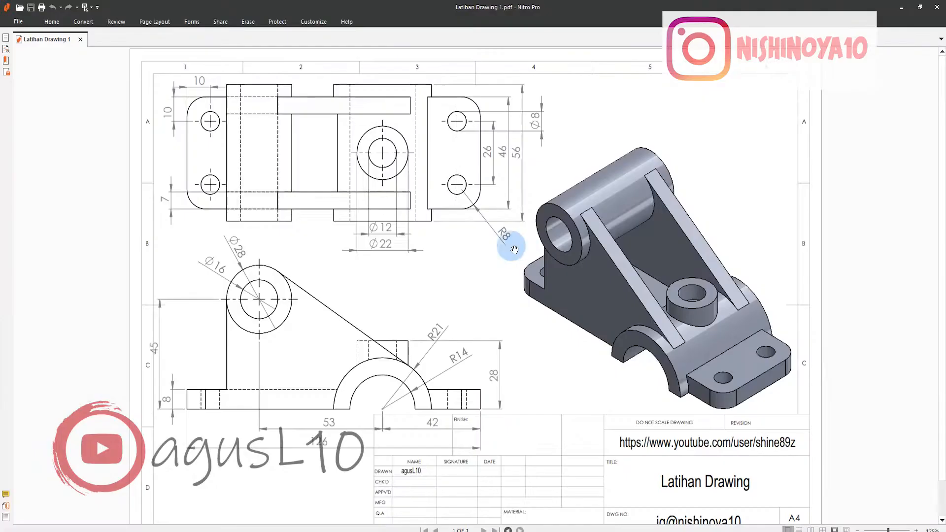
left_click(376, 251)
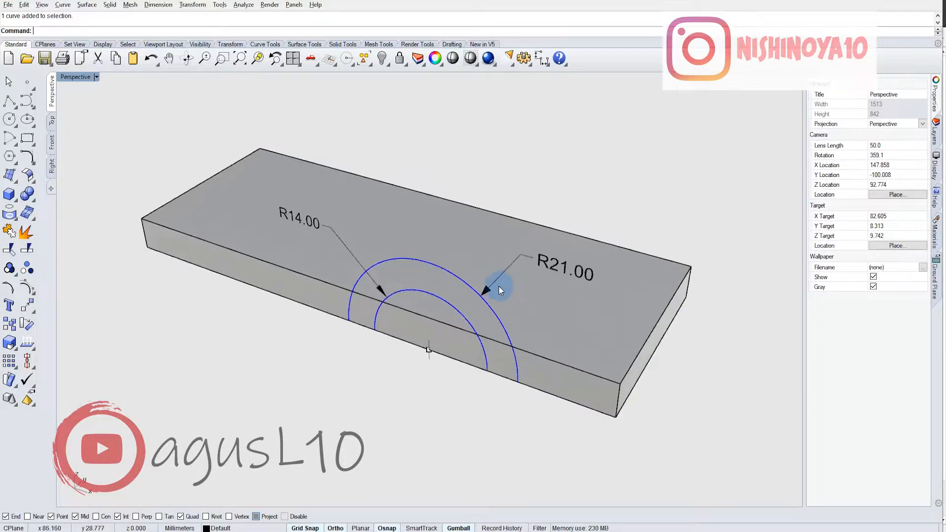
mouse_move(498, 285)
right_mouse_down()
mouse_move(449, 308)
mouse_move(468, 303)
right_mouse_up()
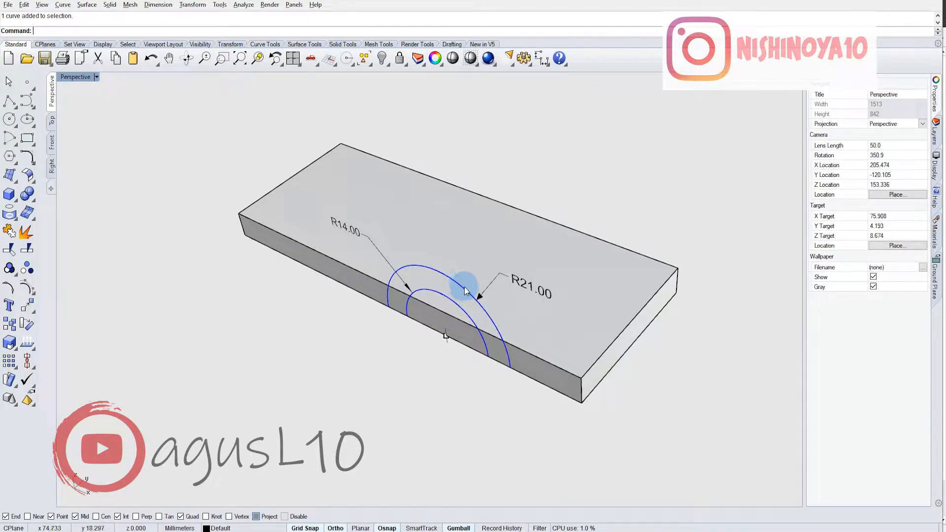
left_click(461, 290)
right_click_drag(451, 284, 441, 306)
left_click(424, 379)
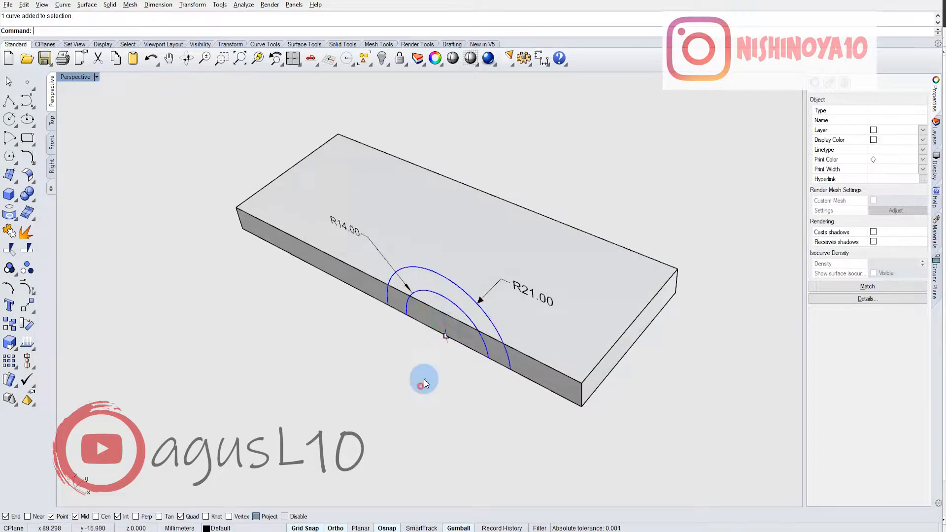
Align the closed arch profile's world Y coordinate to the midpoint of the plate's short bottom edge with Set XYZ Coordinates.
left_click(454, 282)
mouse_move(606, 321)
right_mouse_down()
mouse_move(547, 311)
mouse_move(437, 238)
mouse_move(439, 249)
mouse_move(419, 189)
right_mouse_up()
left_click(186, 5)
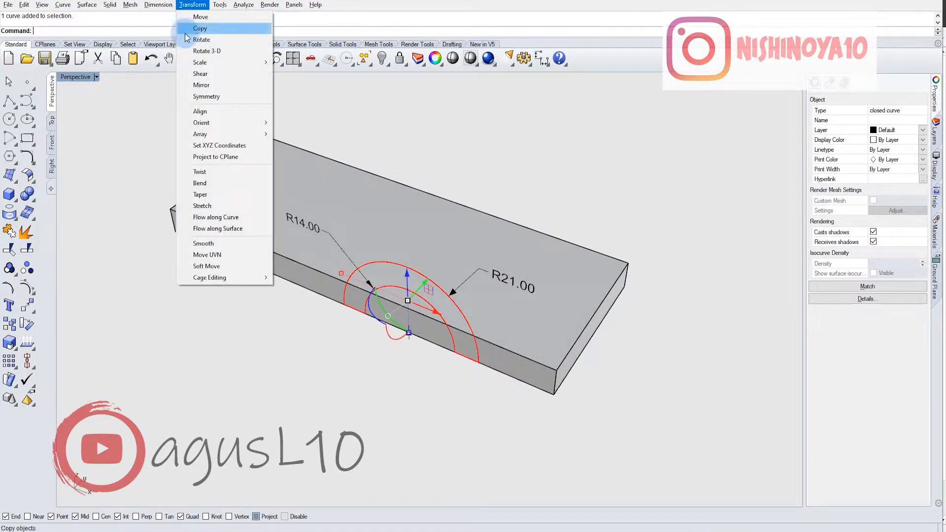
left_click(210, 146)
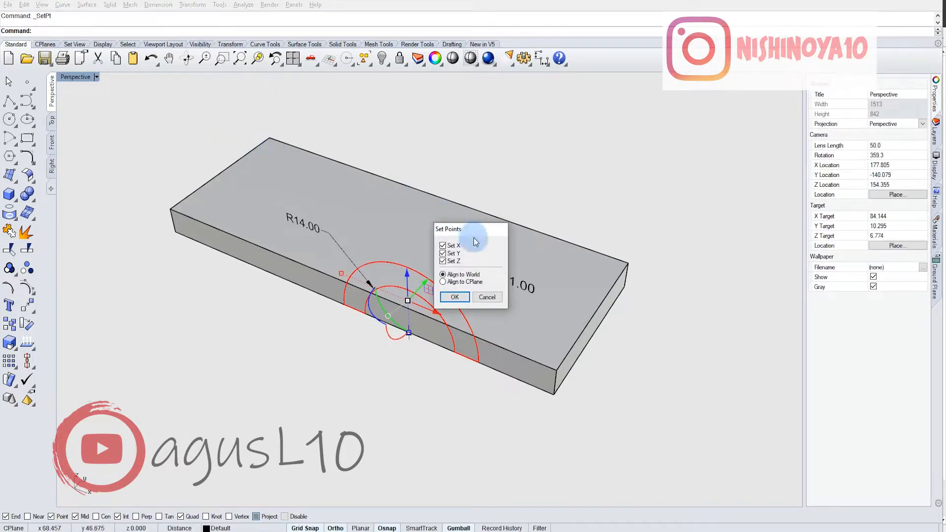
left_click_drag(473, 230, 370, 185)
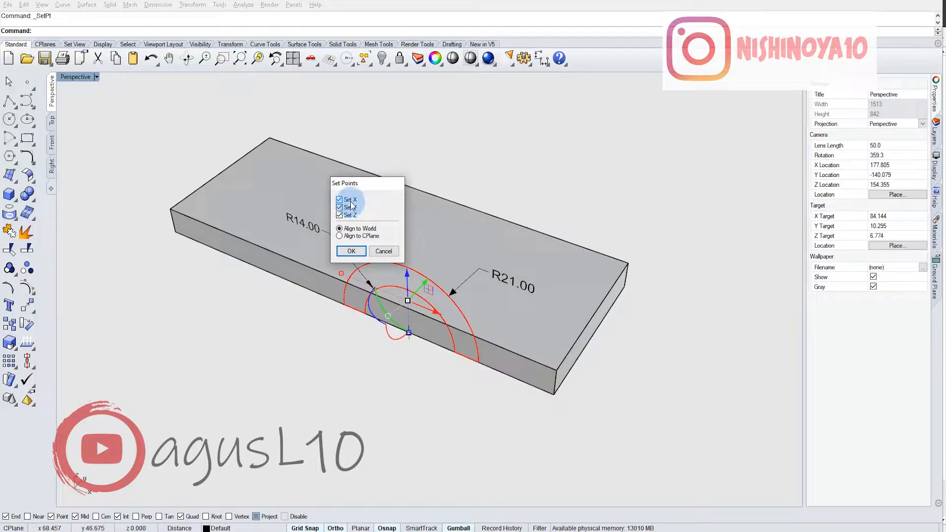
left_click(352, 252)
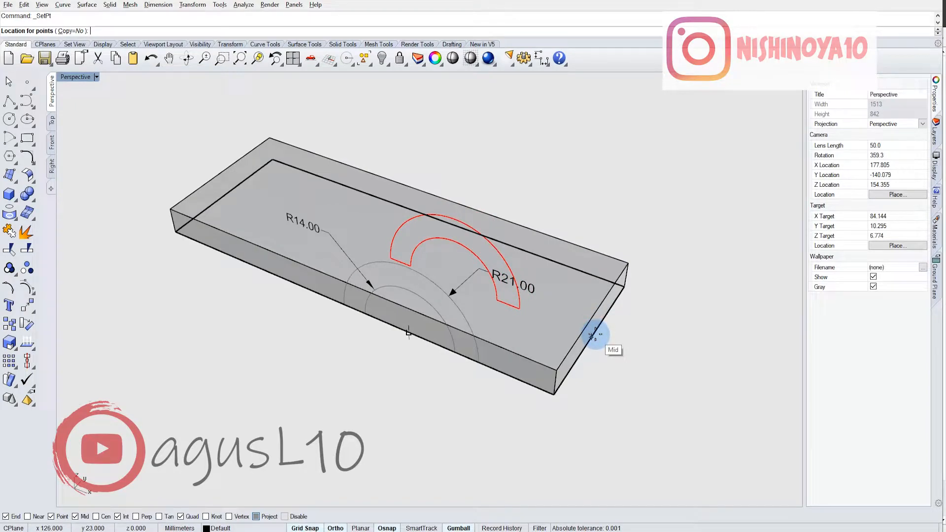
left_click(593, 335)
right_click_drag(515, 302, 590, 189)
key("Escape")
Extrude the closed arch profile to both sides as a solid, with a distance of 56/2 mm per side taken from the reference drawing.
mouse_move(489, 247)
right_mouse_down()
mouse_move(475, 226)
mouse_move(505, 239)
right_mouse_up()
left_click(466, 229)
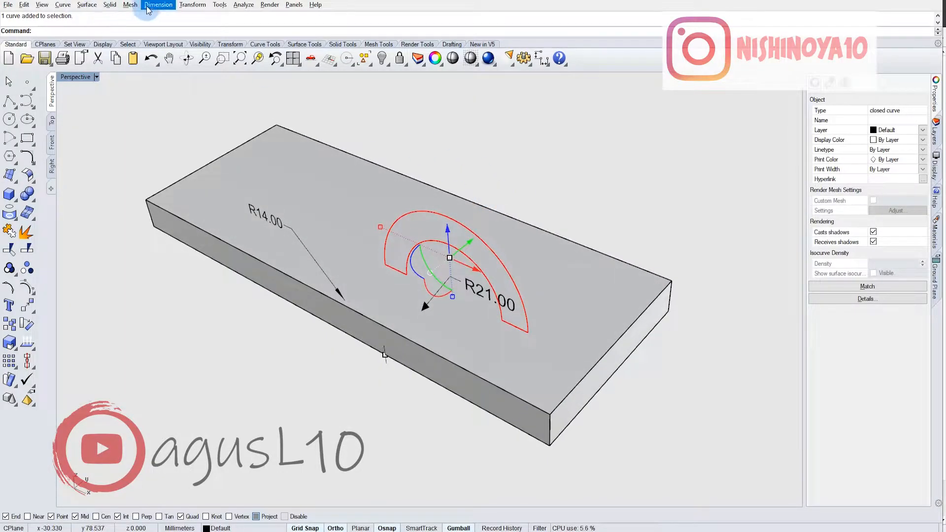
left_click(86, 5)
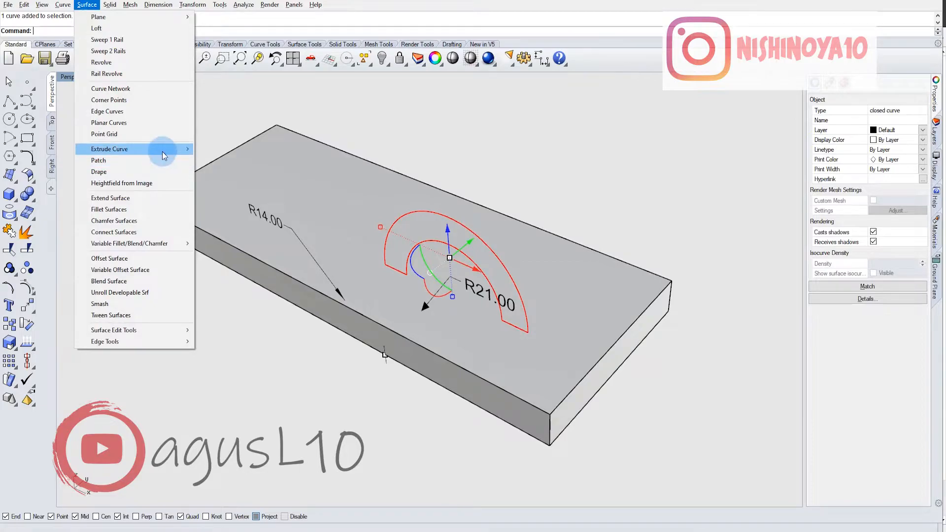
left_click(163, 150)
left_click(216, 149)
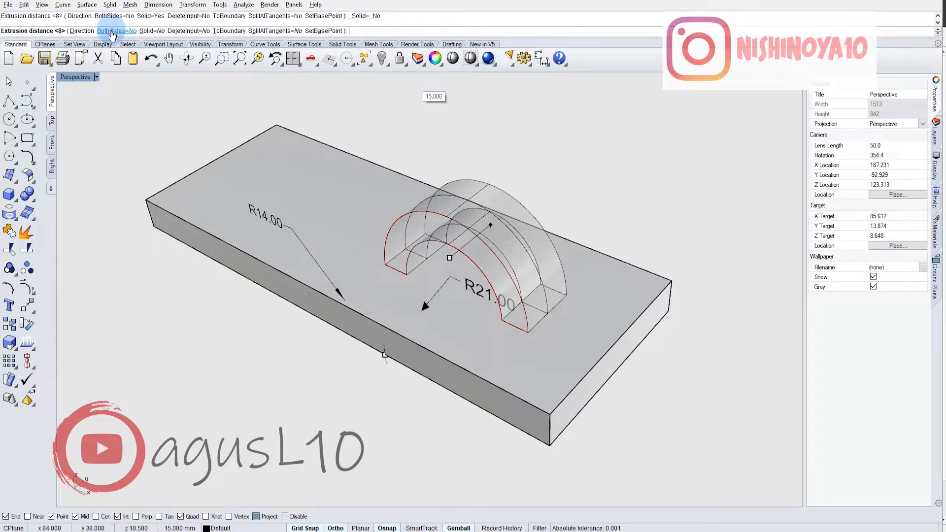
left_click(111, 32)
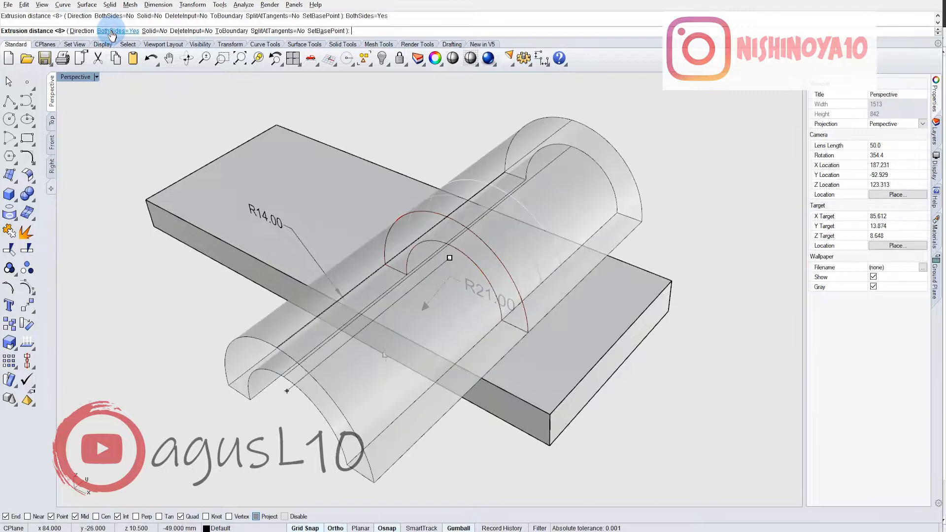
left_click(150, 33)
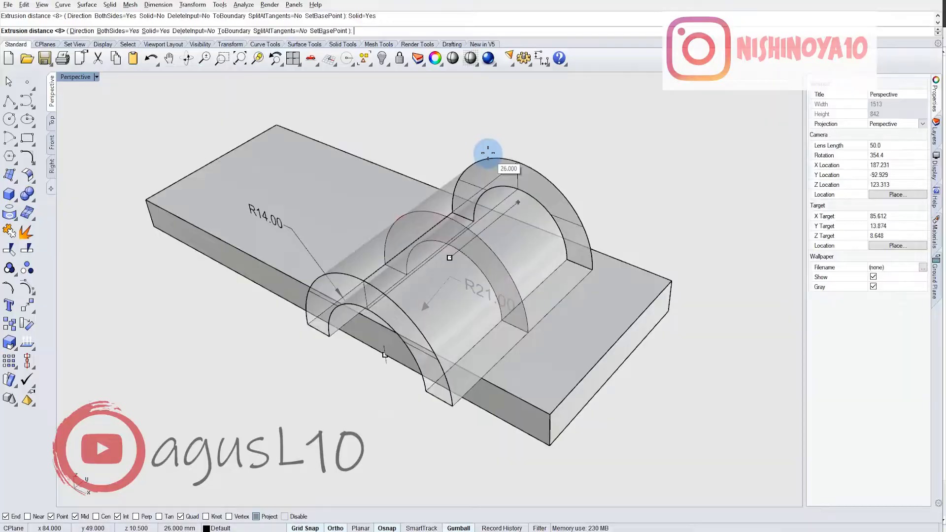
key("alt+Tab")
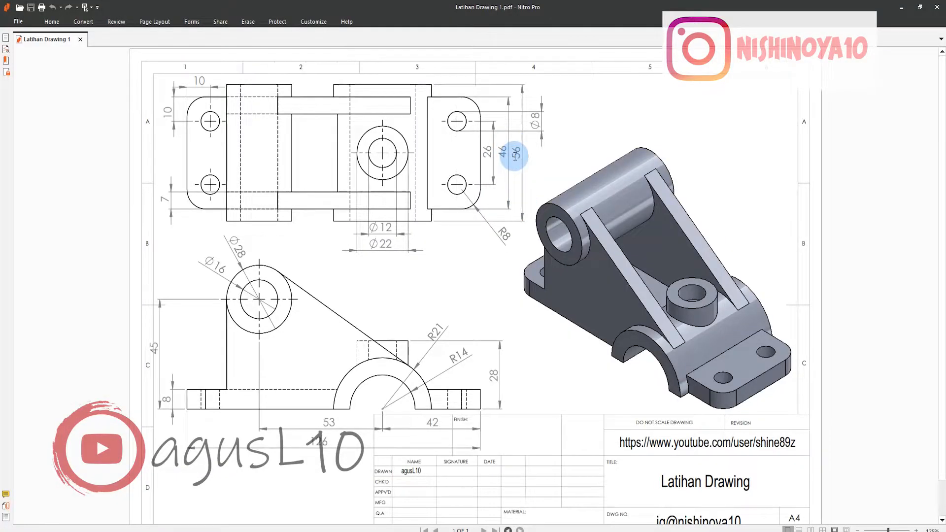
key("alt+Tab")
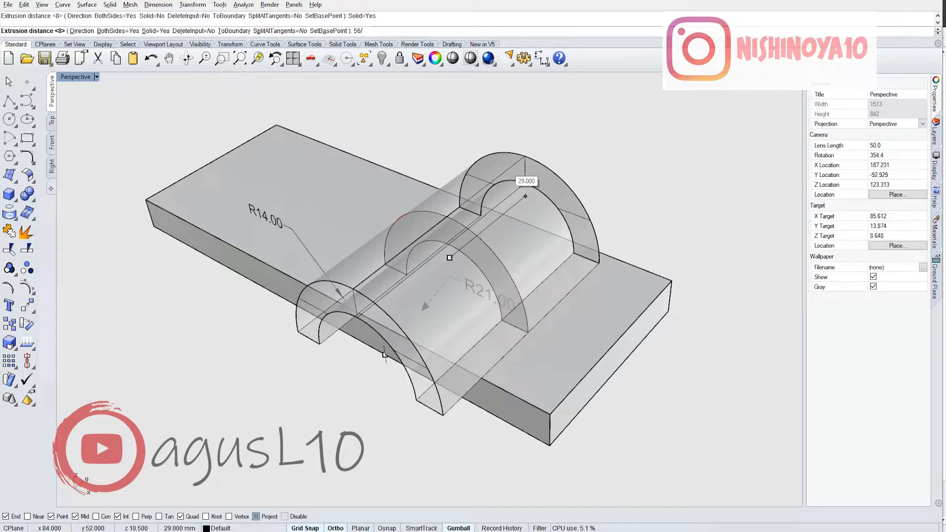
key("Return")
left_click(624, 178)
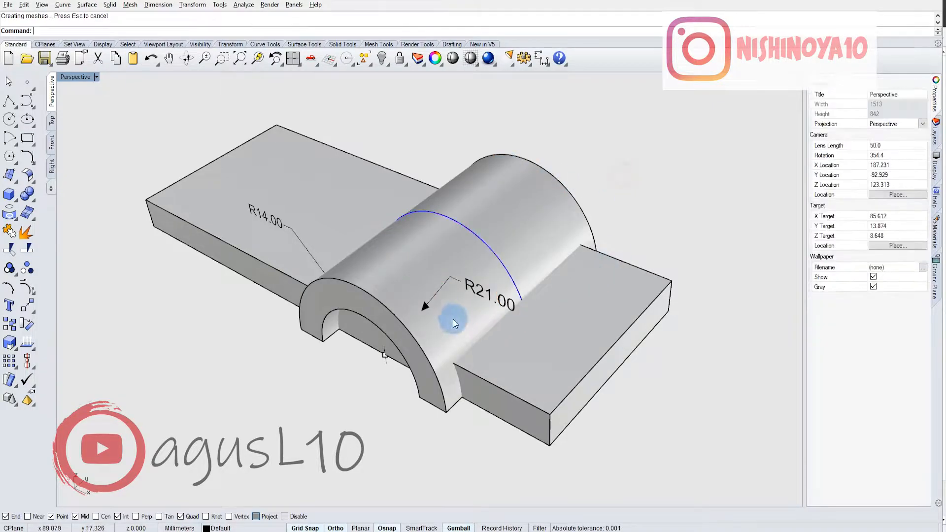
Trim away the part of the base plate inside the arch opening in the Front view, using the closed arch profile curve as the cutter.
right_click_drag(452, 321, 485, 270)
left_click(451, 295)
left_click(370, 392)
right_click_drag(369, 393, 382, 294)
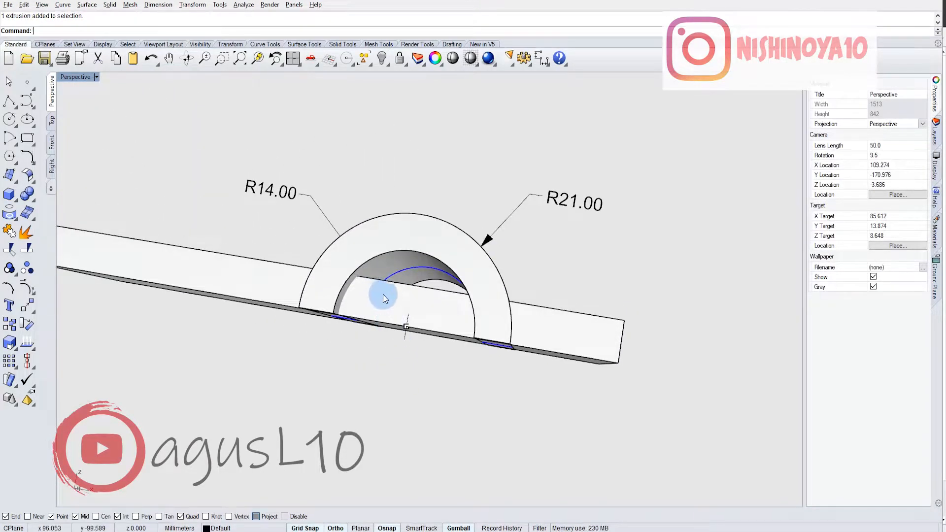
scroll(384, 291, "up", 2)
scroll(384, 285, "up", 1)
left_click(377, 268)
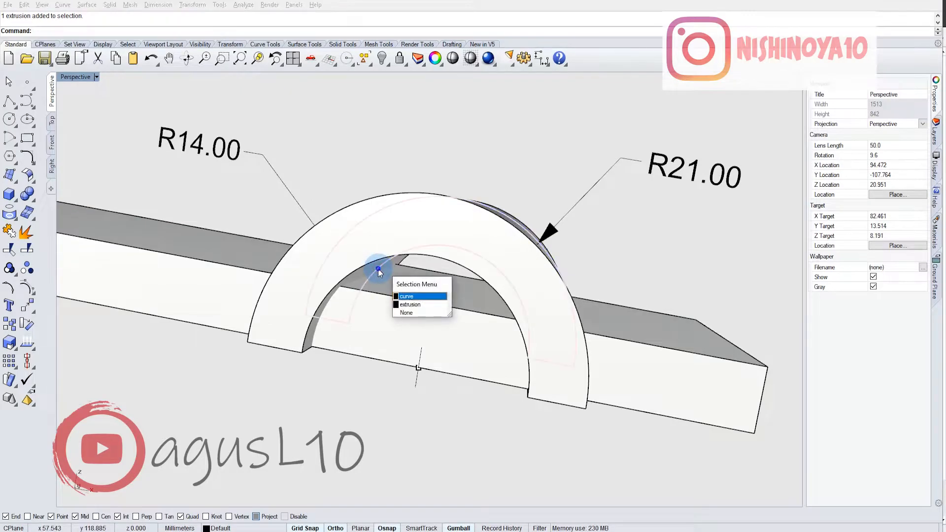
left_click(404, 295)
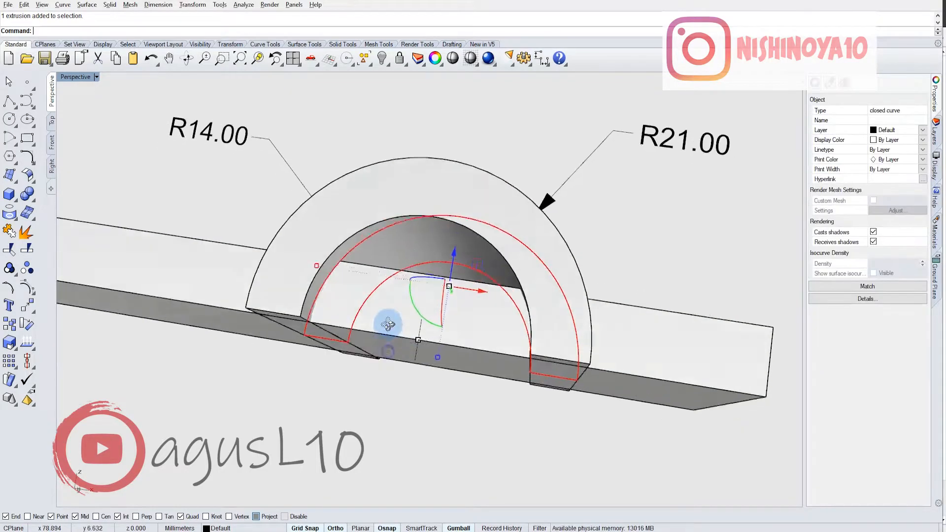
right_click_drag(388, 325, 395, 329)
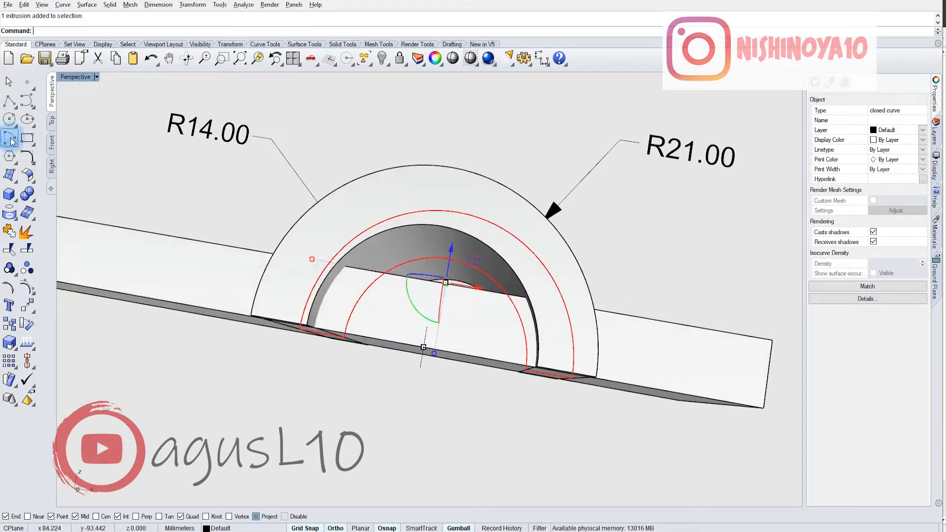
left_click(53, 144)
scroll(443, 331, "up", 3)
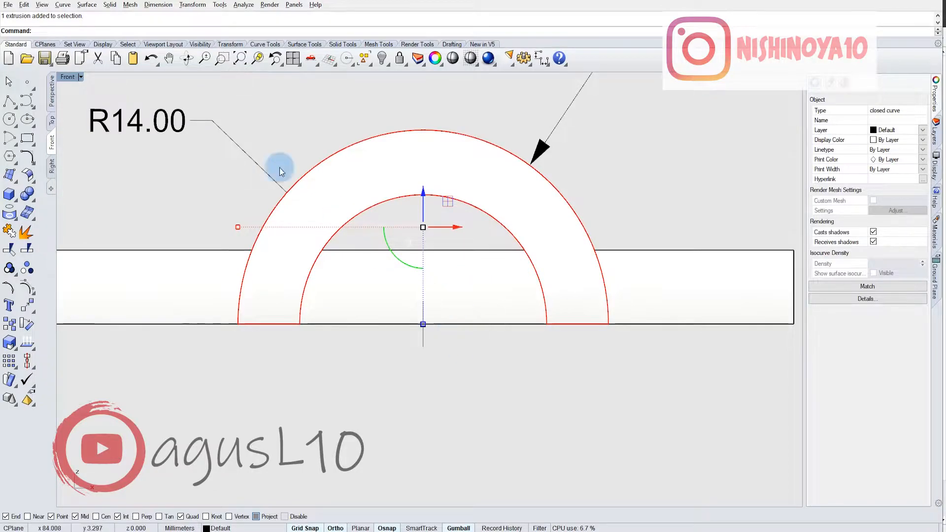
left_click(9, 247)
left_click(342, 273)
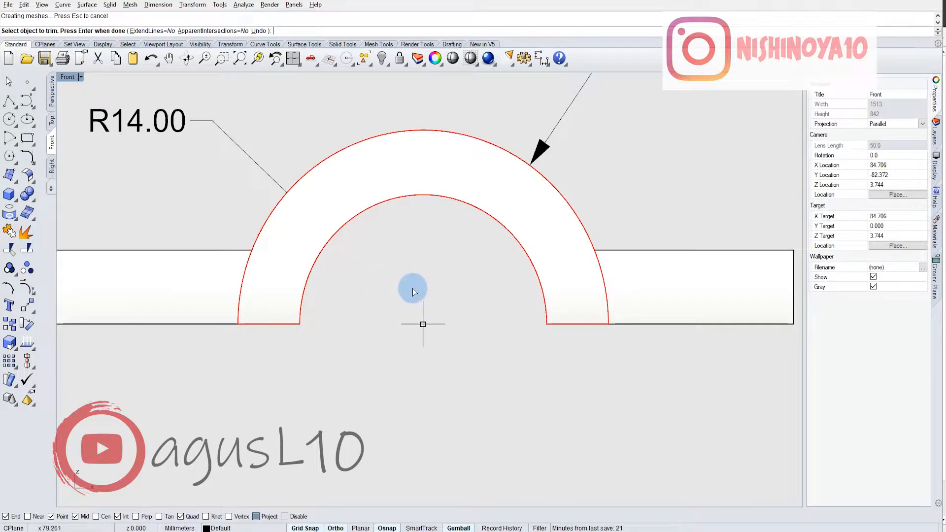
scroll(414, 288, "down", 2)
right_click_drag(489, 273, 482, 308, "ctrl+shift")
key("Return")
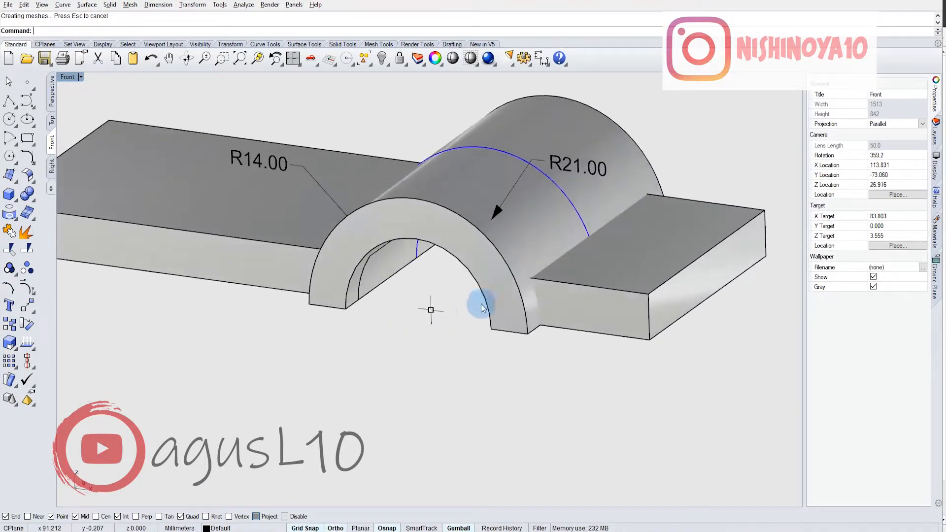
Inspect the trimmed base plate and the arch solid from several angles, checking how the pieces meet beneath the arch.
left_click(510, 301)
left_click(570, 291)
left_click(489, 373)
scroll(489, 371, "down", 3)
right_click_drag(489, 370, 488, 338, "ctrl+shift")
left_click(508, 314)
left_click(551, 305)
right_click_drag(419, 370, 429, 351, "ctrl+shift")
scroll(429, 350, "up", 2)
left_click(429, 345)
right_click_drag(430, 318, 417, 329, "ctrl+shift")
right_click_drag(422, 300, 370, 299)
left_click(366, 322)
left_click(412, 259)
right_click_drag(405, 330, 389, 361, "ctrl+shift")
left_click(389, 361)
right_click_drag(469, 300, 481, 321)
key("alt+Tab")
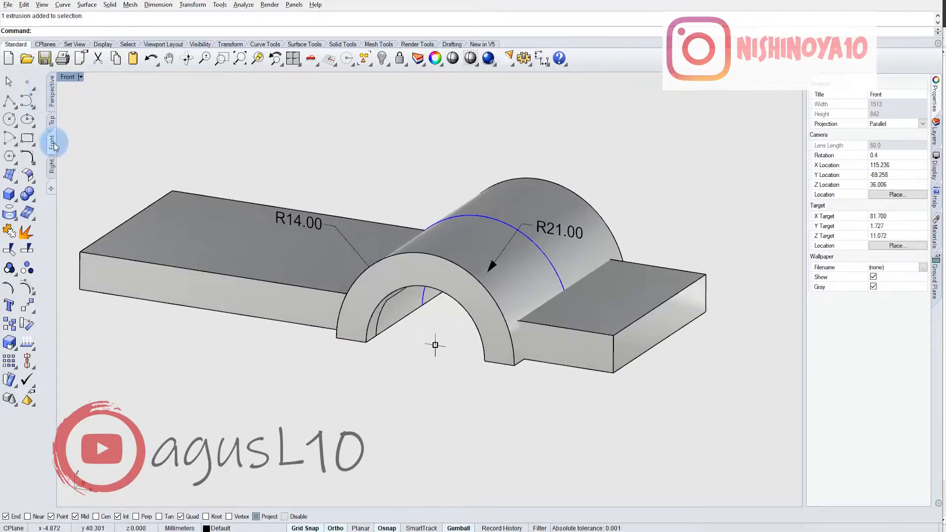
Restore the straight Front view and copy the arch's centre point 53 mm horizontally toward the long end of the plate.
left_click(315, 60)
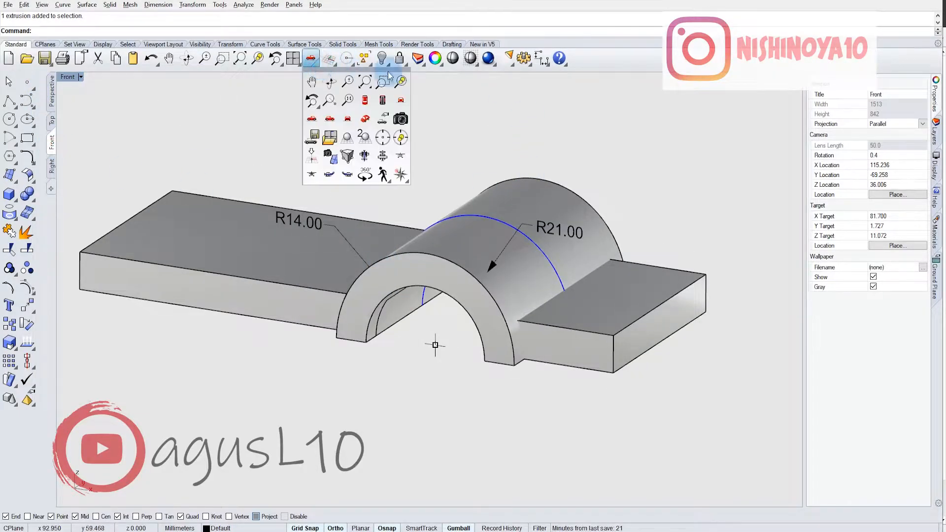
left_click(400, 103)
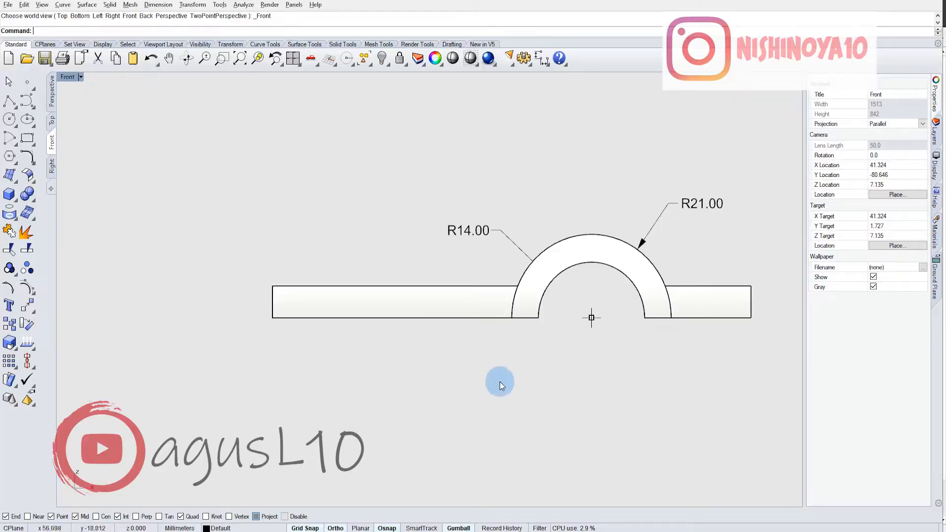
scroll(499, 381, "up", 3)
mouse_move(520, 295)
left_mouse_down()
mouse_move(557, 342)
mouse_move(550, 347)
left_mouse_up()
scroll(551, 347, "up", 4)
left_click_drag(497, 293, 574, 349)
scroll(549, 331, "down", 6)
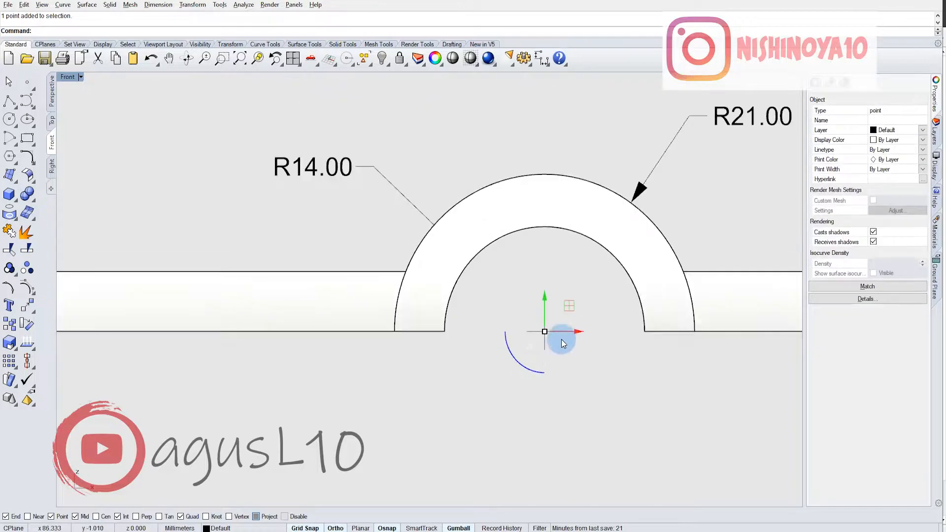
right_click_drag(560, 339, 587, 330)
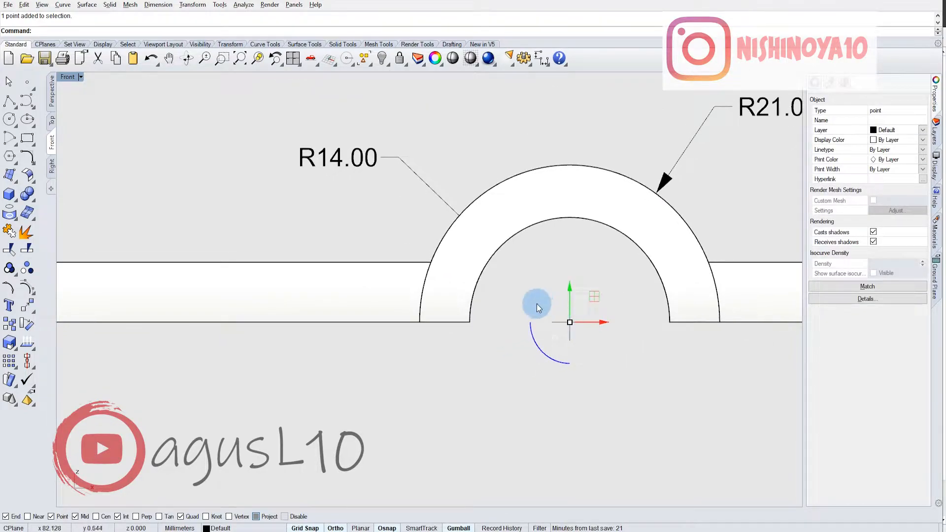
left_click(180, 5)
left_click(226, 31)
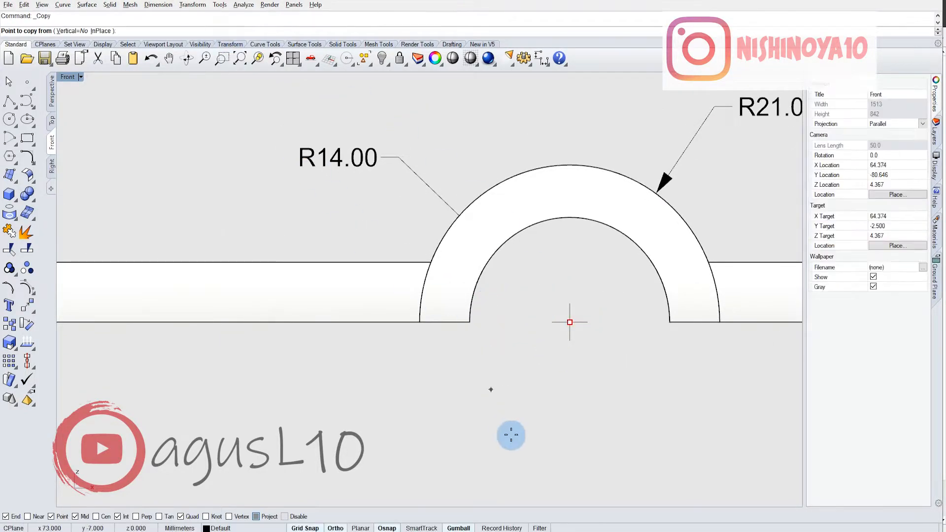
scroll(510, 435, "down", 2)
left_click(560, 339)
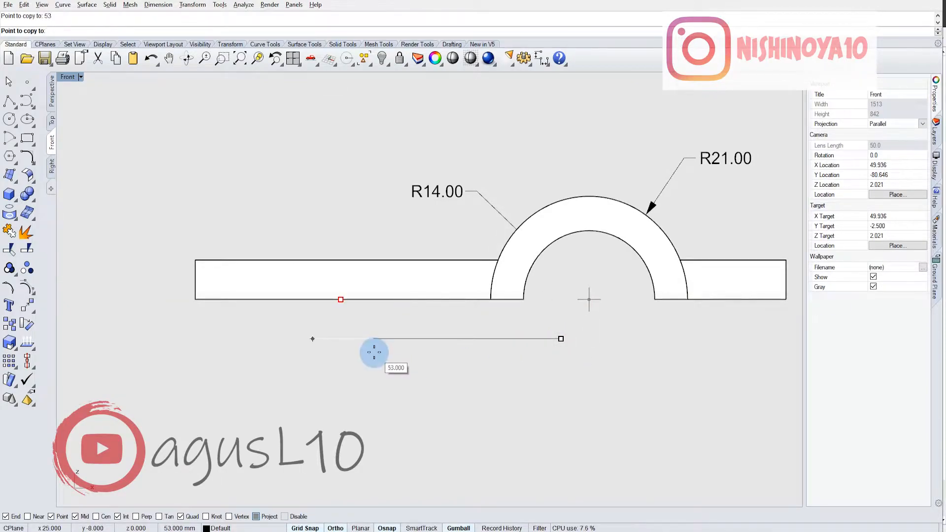
right_click(292, 350)
Move the copied point straight up 45 mm, the boss centre height given in the reference drawing.
scroll(330, 323, "up", 4)
key("alt+Tab")
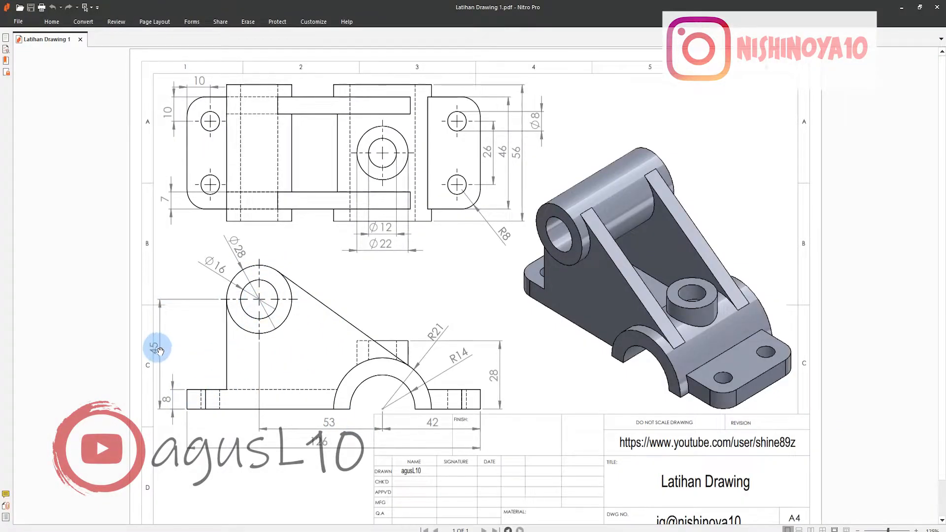
key("alt+Tab")
left_click(345, 287)
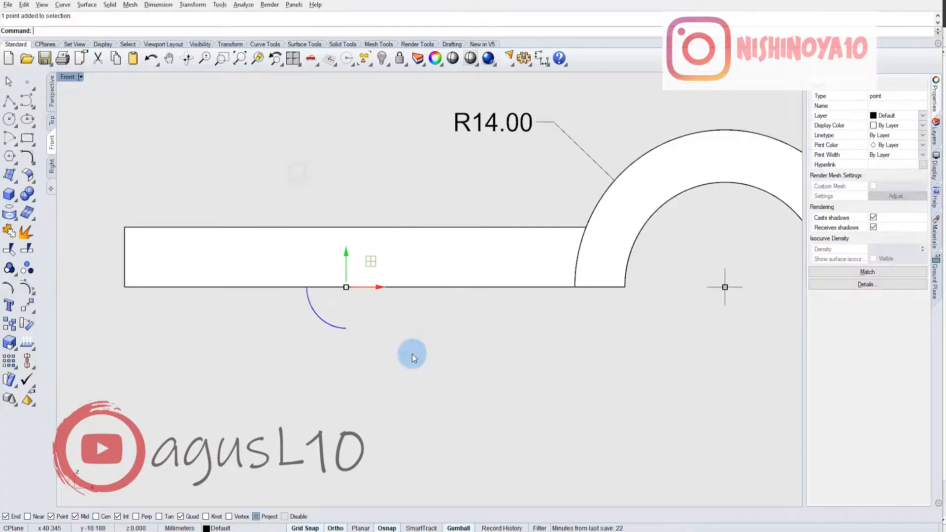
left_click(348, 255)
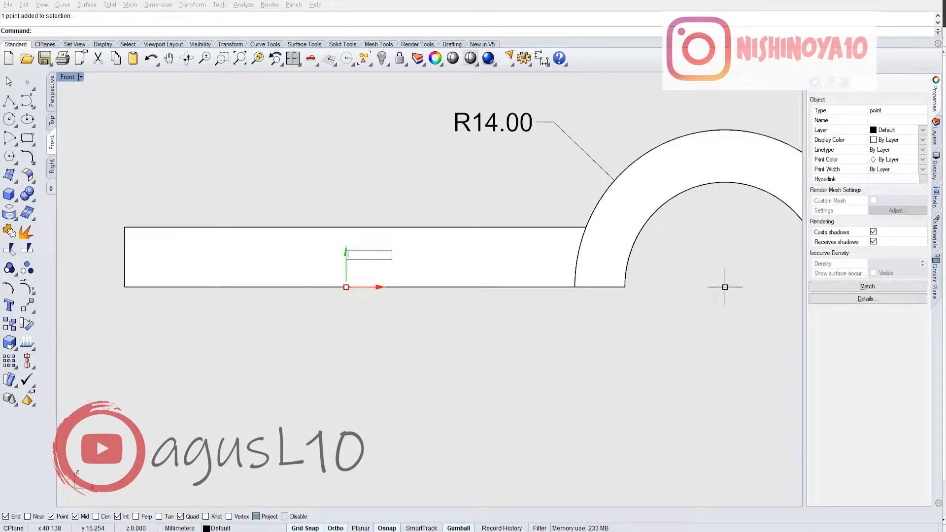
type("47")
key("Return")
scroll(413, 191, "down", 8)
right_click_drag(459, 140, 463, 214)
left_click(464, 214)
Check the outer and hole diameters of the upper cylindrical boss in the reference drawing.
key("alt+Tab")
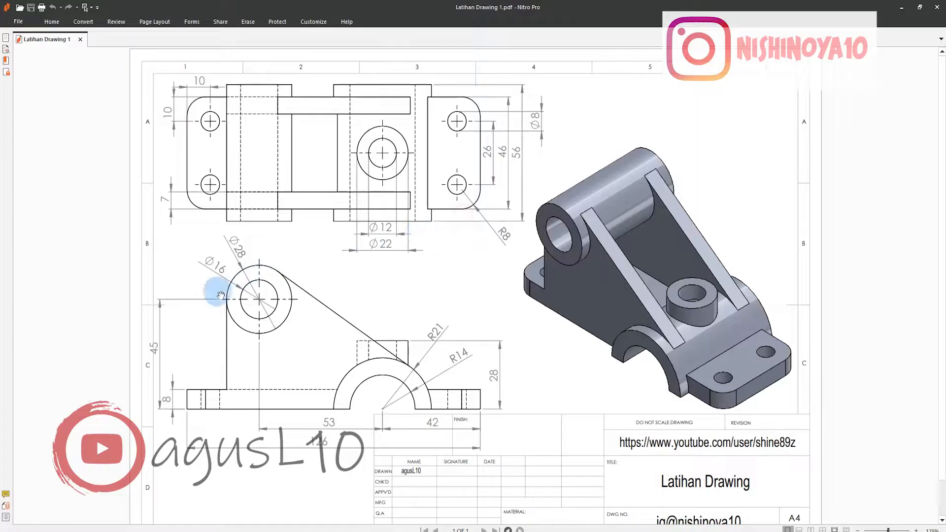
key("alt+Tab")
mouse_move(470, 174)
right_mouse_down()
mouse_move(470, 222)
mouse_move(416, 230)
right_mouse_up()
scroll(470, 222, "up", 4)
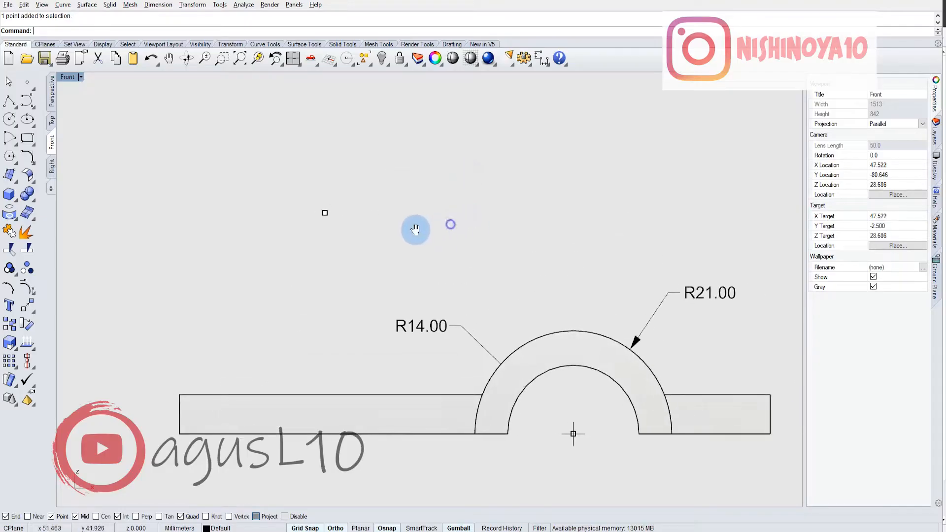
left_click(320, 214)
left_click(435, 208)
key("alt+Tab")
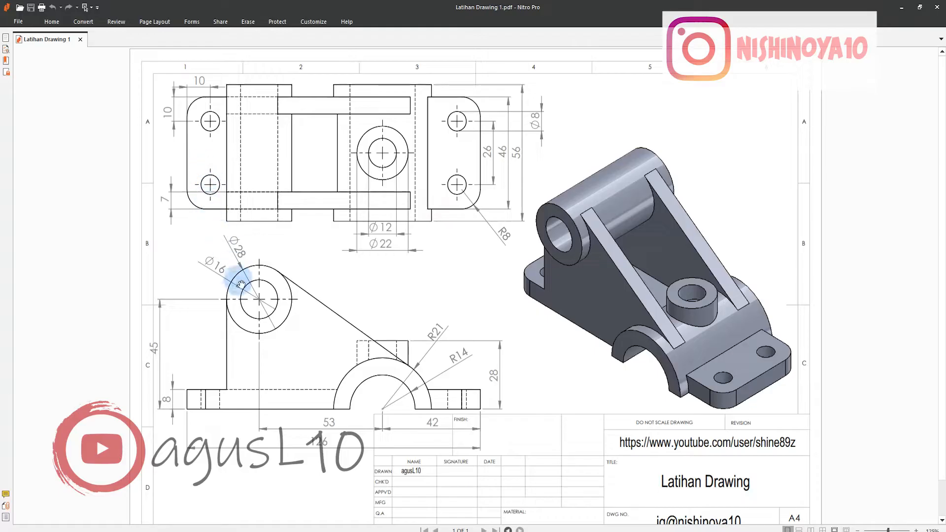
key("alt+Tab")
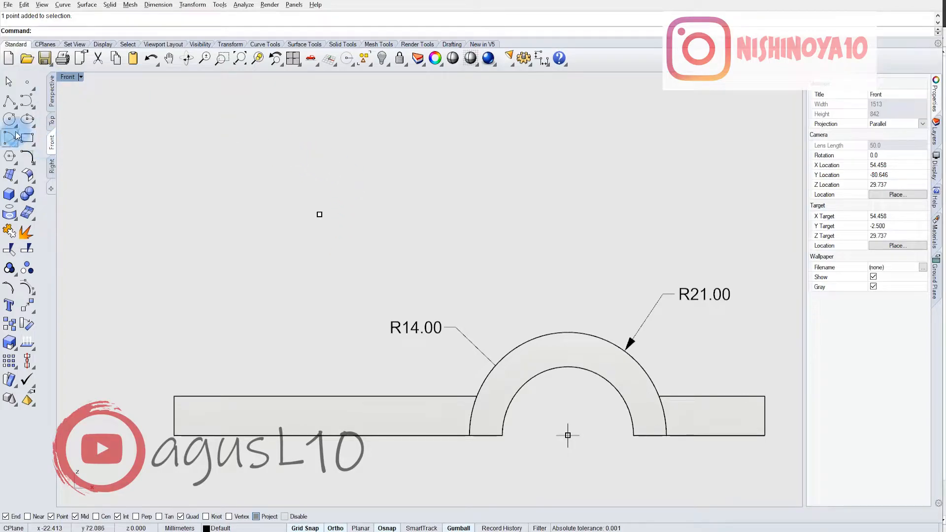
Try to draw a circle of radius 16 mm centred on the raised point.
left_click(8, 119)
left_click(320, 214)
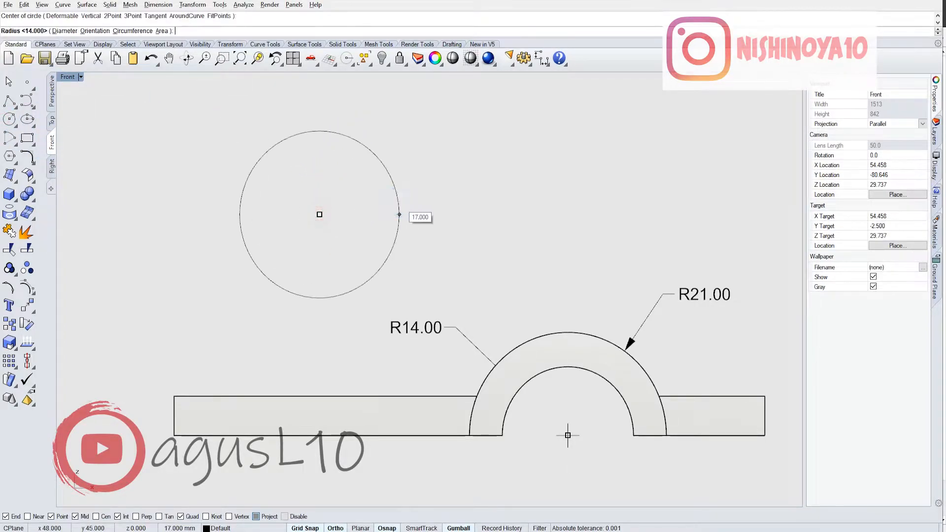
type("16")
key("Return")
right_click(321, 211)
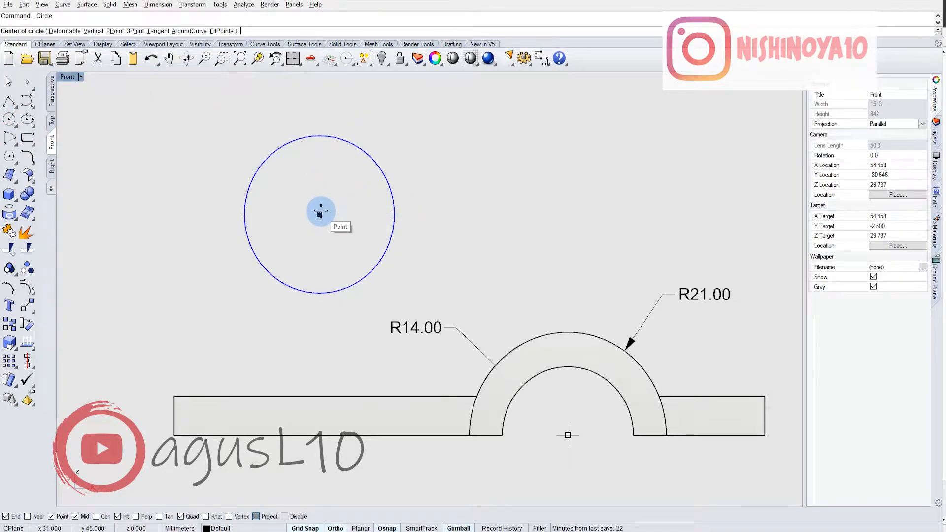
key("Escape")
key("ctrl+z")
Draw a circle of diameter 16 mm centred on the raised point for the boss hole.
right_click(328, 212)
left_click(323, 213)
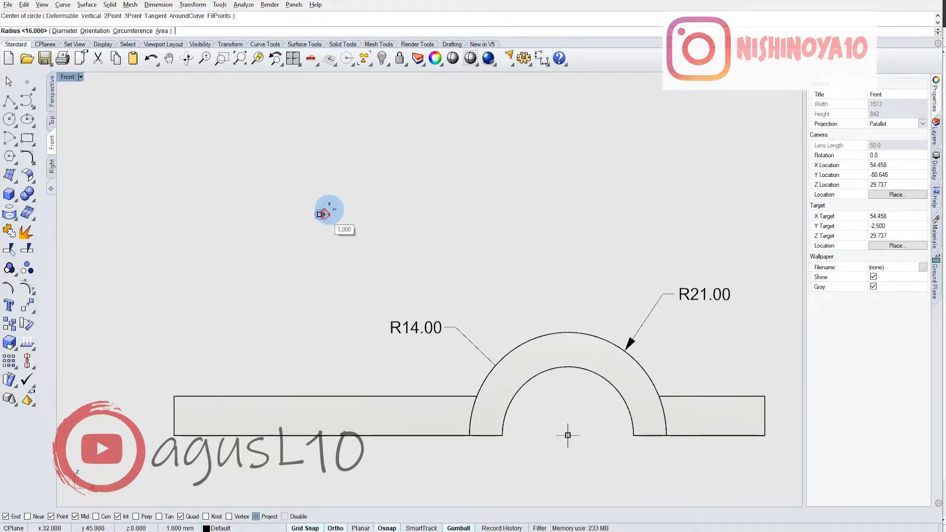
left_click(64, 30)
type("16")
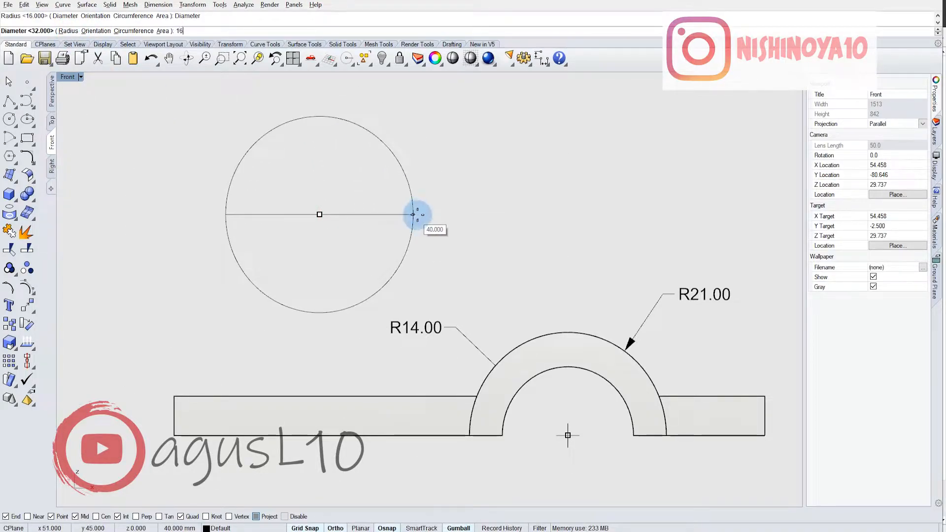
key("Return")
Draw a concentric circle of diameter 28 mm around the boss hole, and consult the reference drawing for the adjoining rib.
right_click(321, 216)
left_click(319, 214)
type("2")
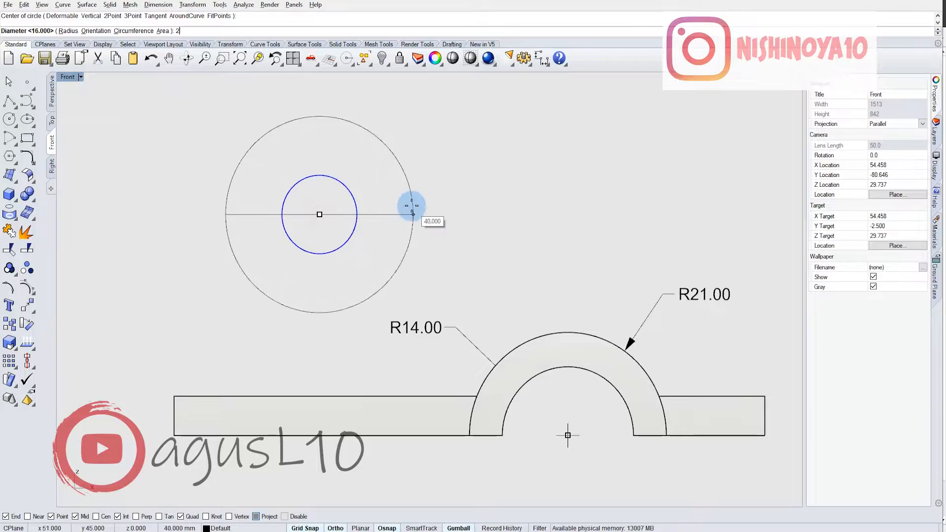
type("8")
key("Return")
key("alt+Tab")
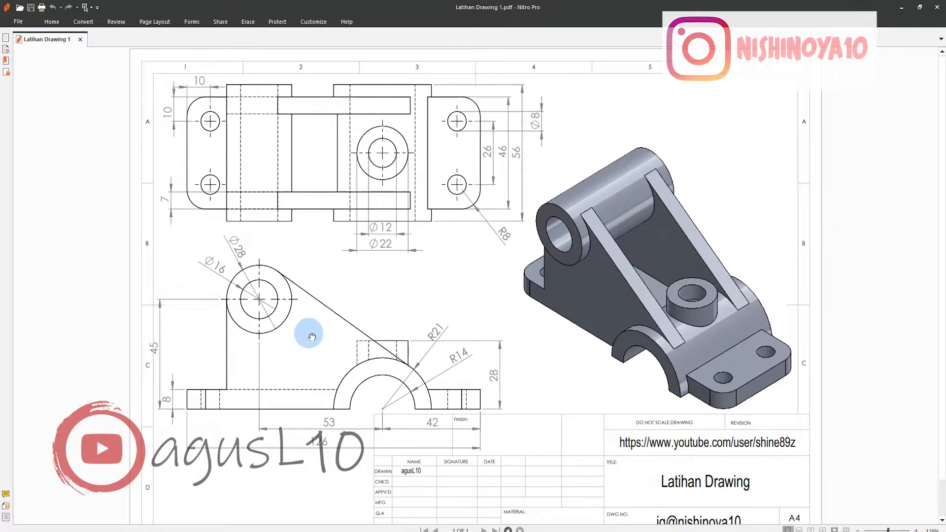
Align the two boss circles and their centre point in world Y to the midpoint of the base plate's end edge.
key("alt+Tab")
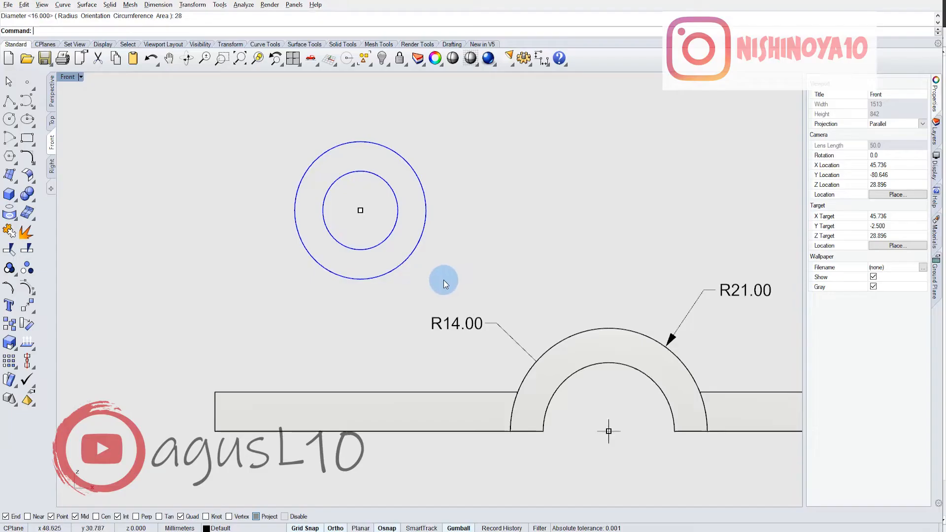
scroll(443, 279, "down", 2)
left_click(50, 91)
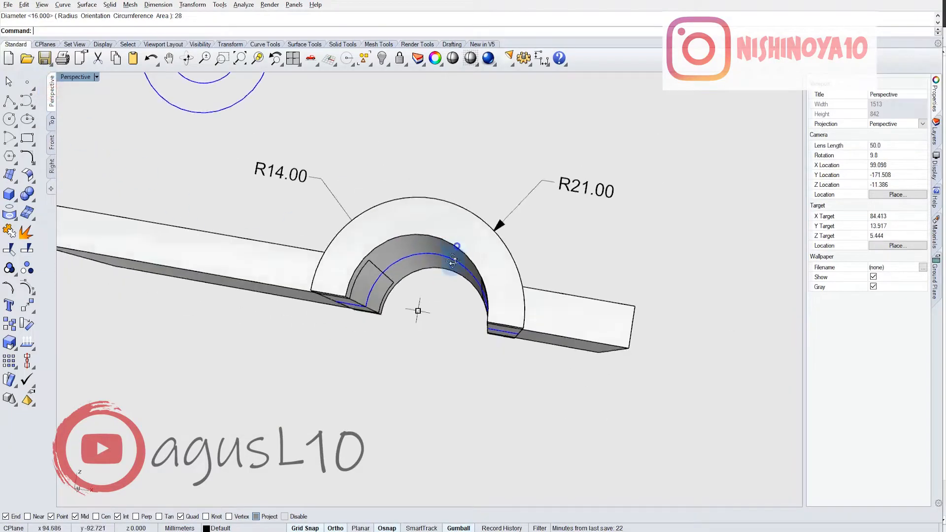
right_click_drag(344, 245, 346, 238)
left_click_drag(394, 171, 261, 161)
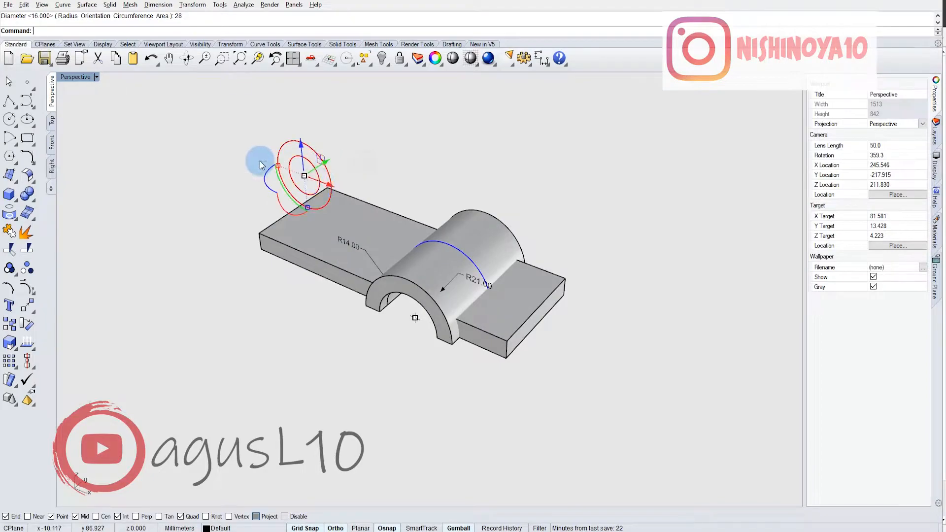
right_click_drag(323, 197, 338, 156)
left_click_drag(369, 179, 185, 141)
right_click_drag(355, 188, 366, 195)
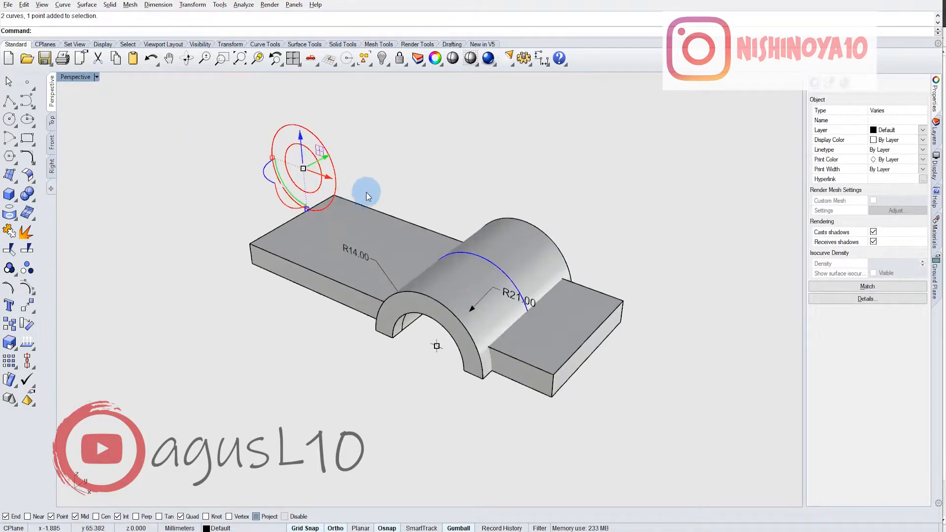
right_click_drag(392, 160, 386, 152)
left_click(192, 5)
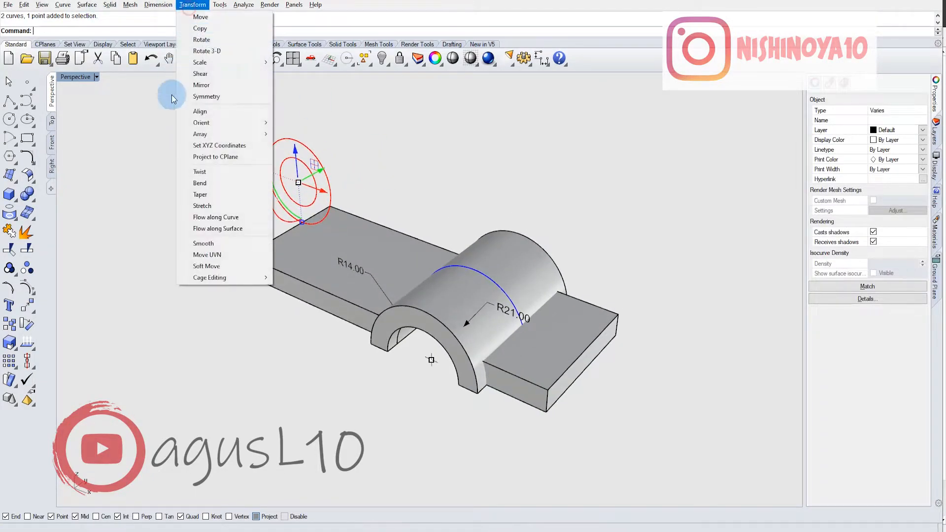
left_click(223, 148)
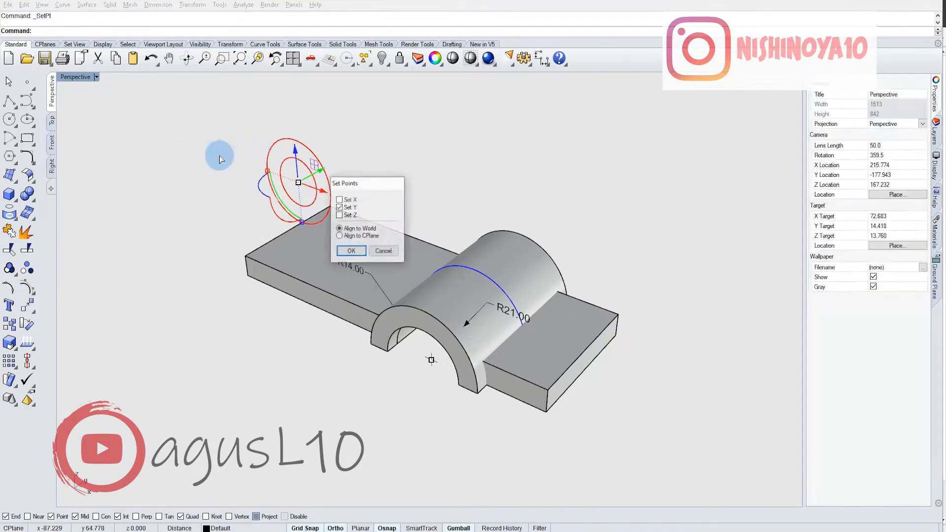
left_click(350, 251)
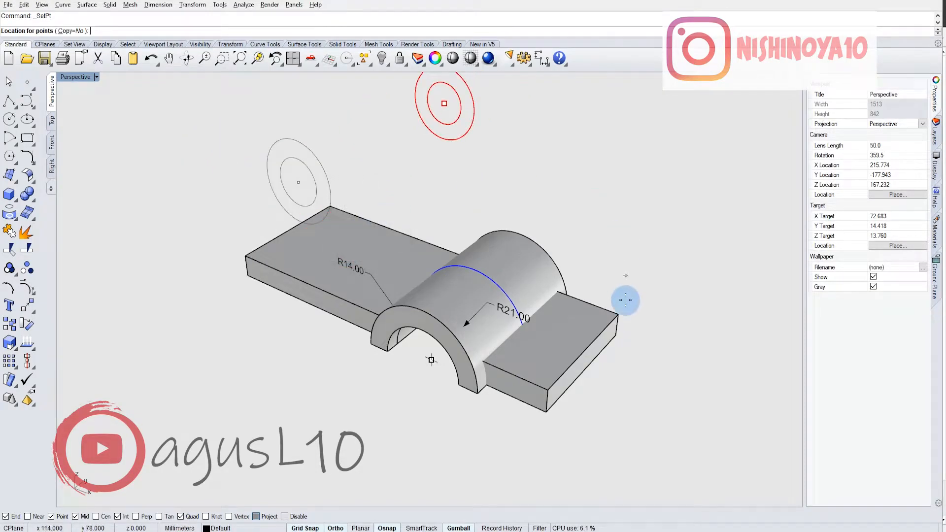
left_click(584, 372)
mouse_move(528, 322)
right_mouse_down()
mouse_move(528, 289)
mouse_move(528, 304)
right_mouse_up()
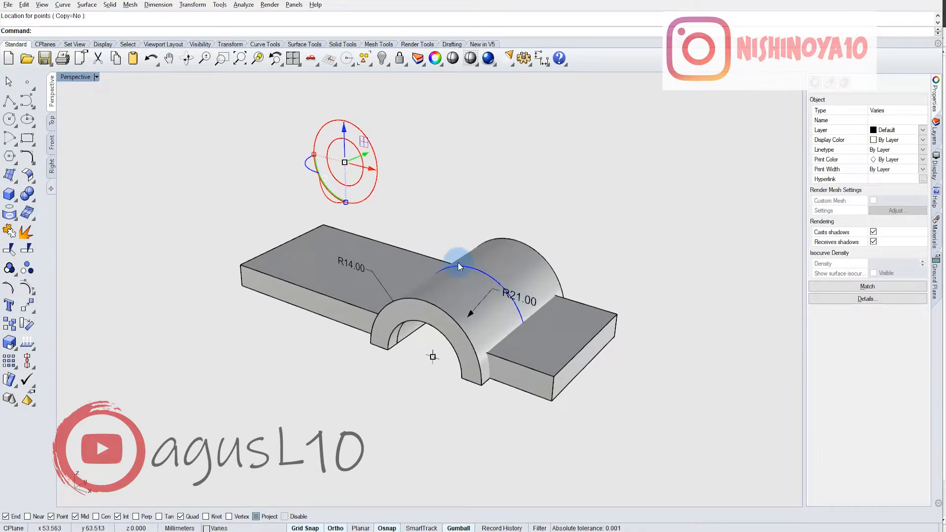
Extrude the two concentric boss circles to both sides as a capped solid tube, using half of 56 mm as the distance.
scroll(460, 261, "up", 6)
scroll(426, 209, "down", 6)
right_click_drag(480, 230, 433, 227)
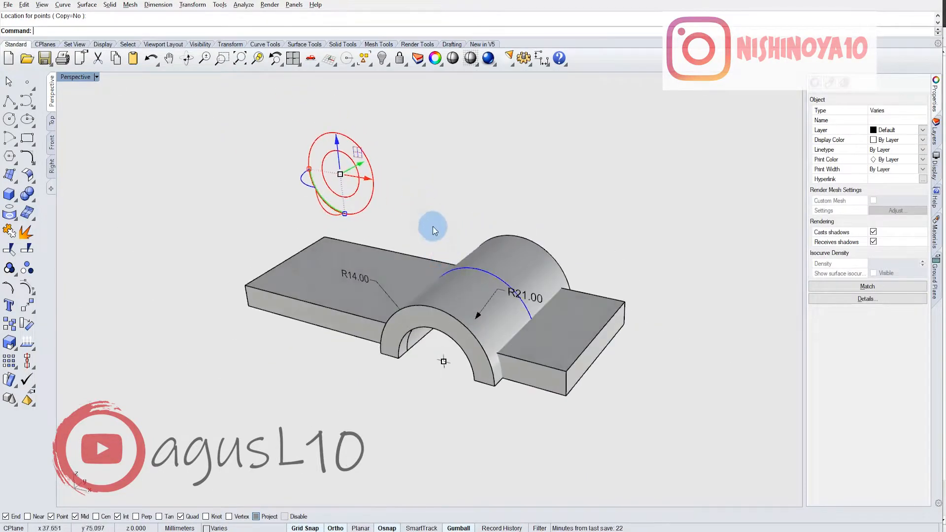
left_click(86, 5)
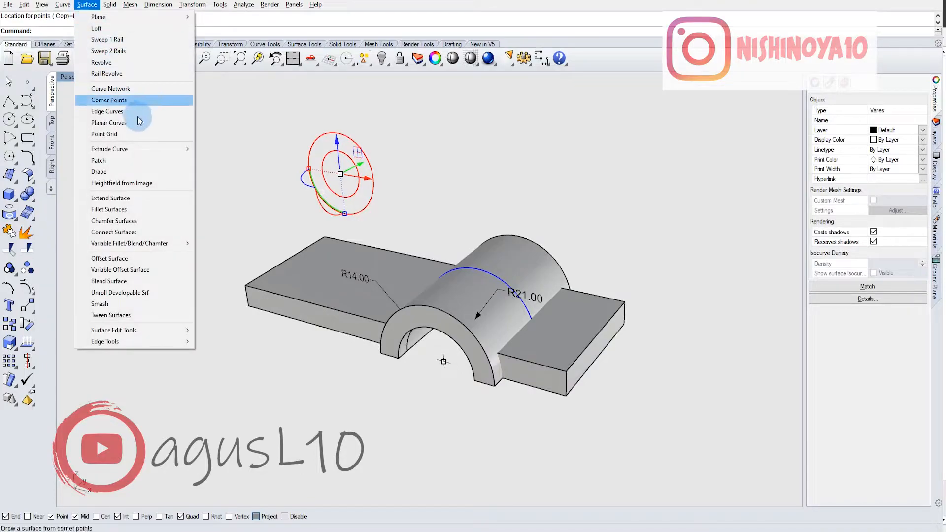
mouse_move(148, 151)
left_click(202, 150)
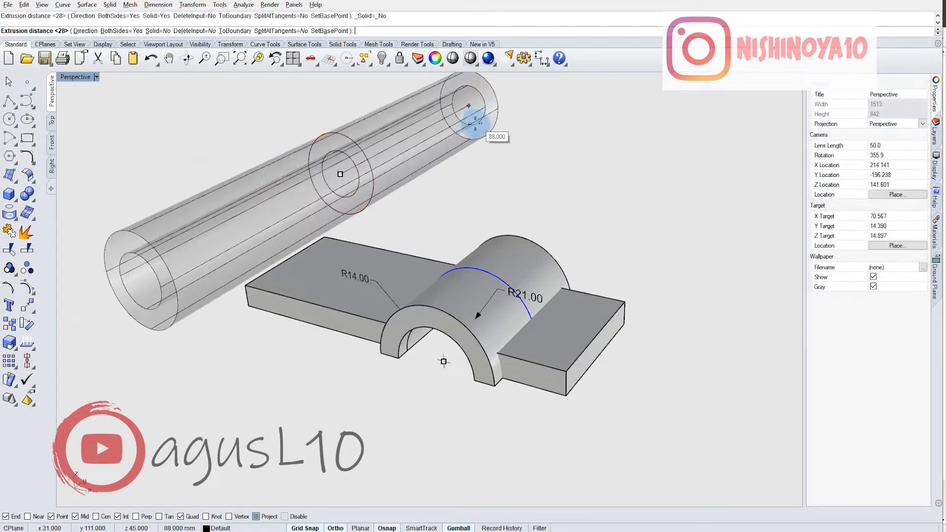
scroll(460, 159, "down", 3)
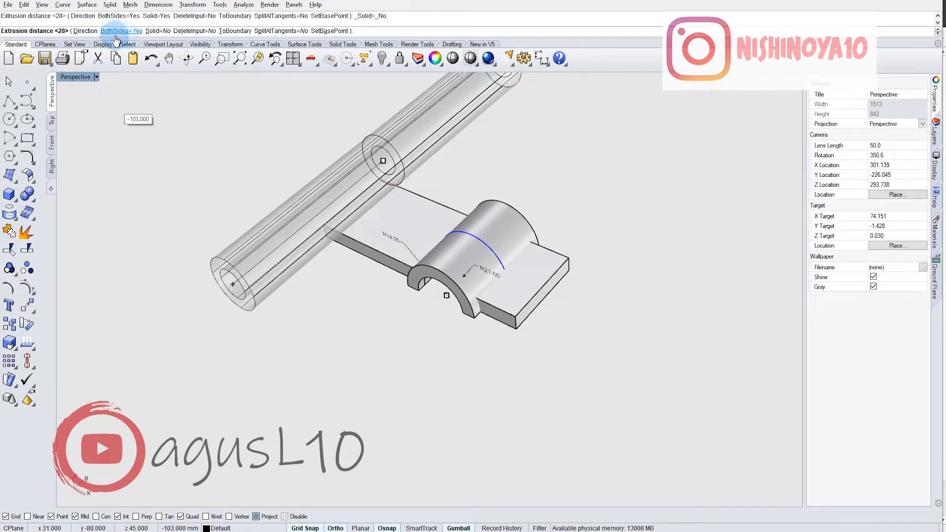
scroll(386, 141, "down", 3)
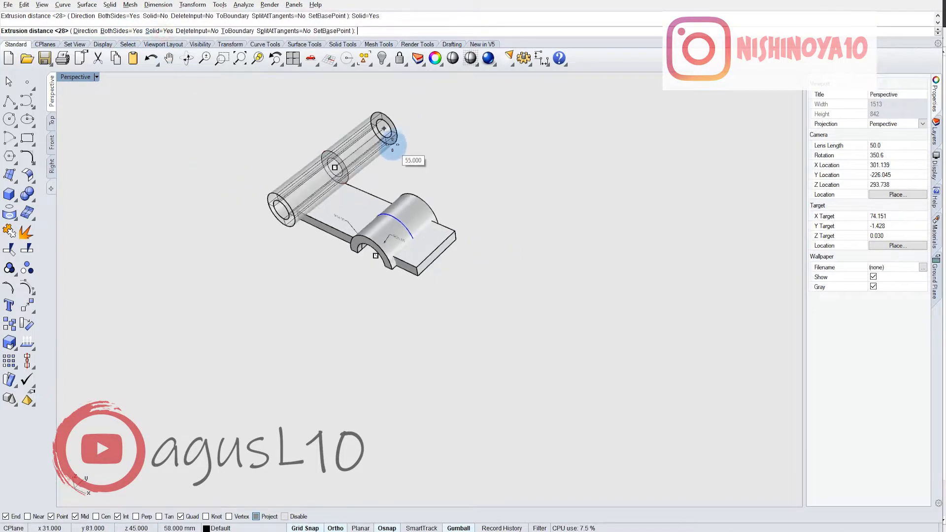
key("alt+Tab")
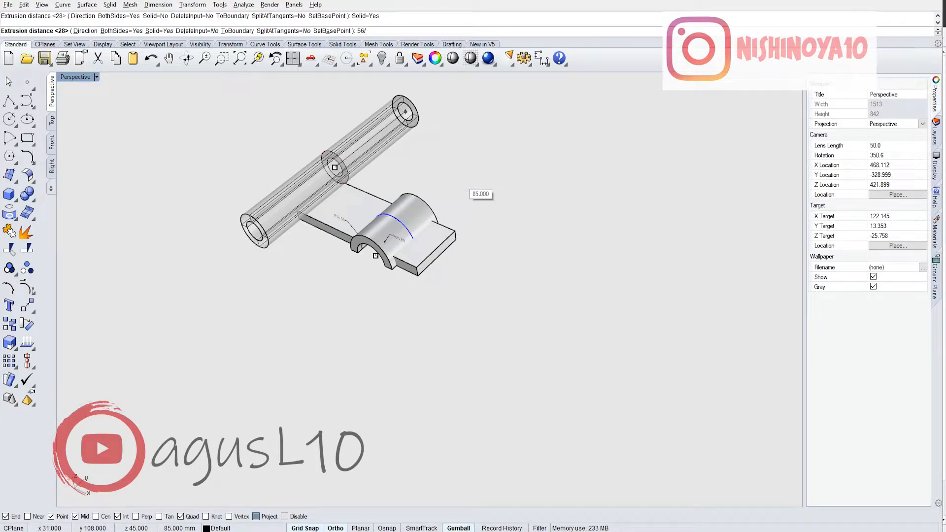
right_click(441, 165)
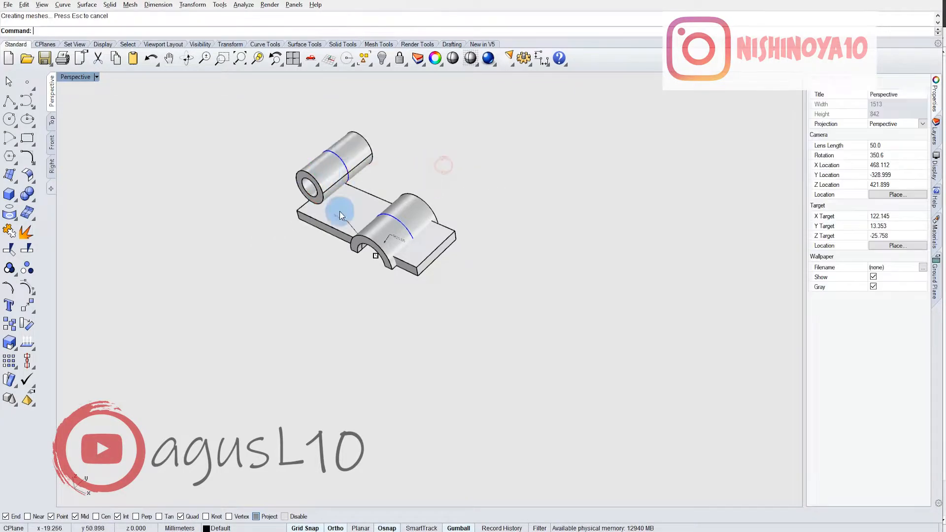
In the front view, draw a line tangent to the boss's outer circle and the outer R21 arch.
scroll(339, 212, "up", 8)
right_click_drag(414, 231, 447, 237)
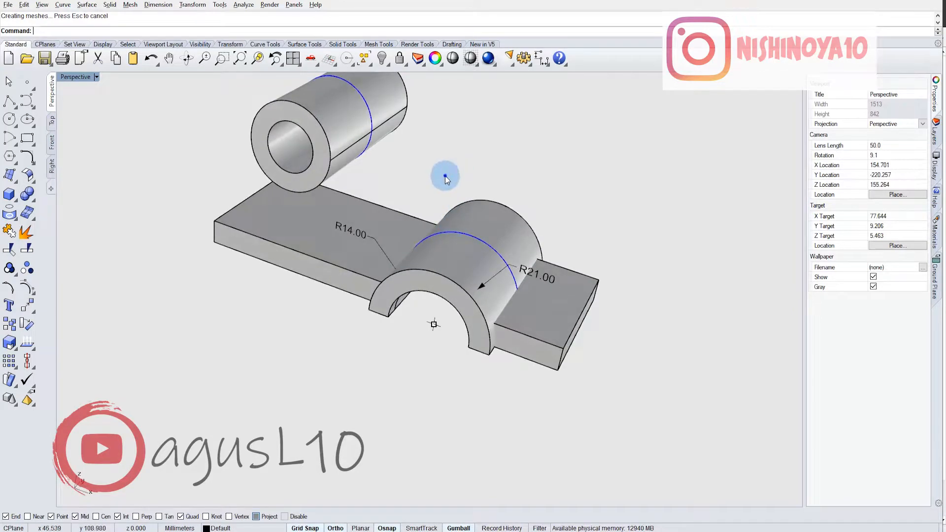
mouse_move(445, 178)
right_mouse_down()
mouse_move(397, 194)
mouse_move(415, 172)
right_mouse_up()
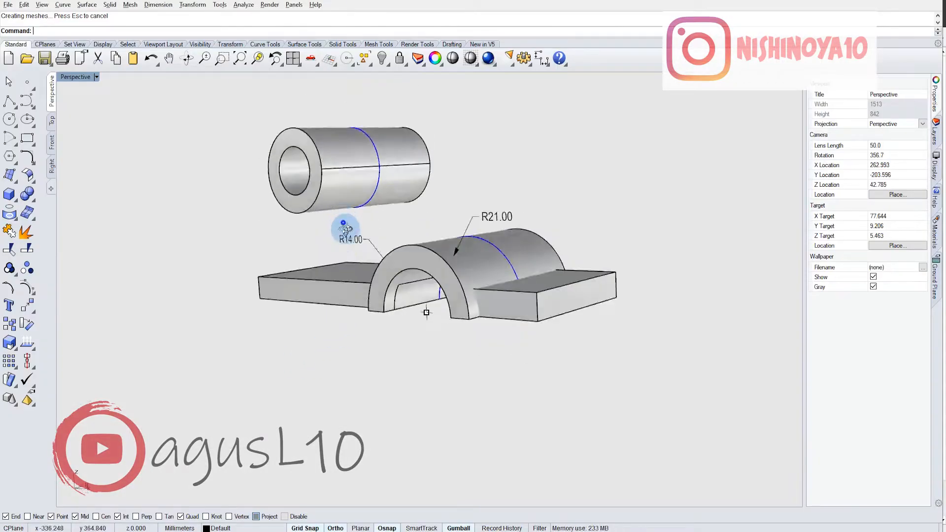
right_click_drag(345, 229, 304, 216)
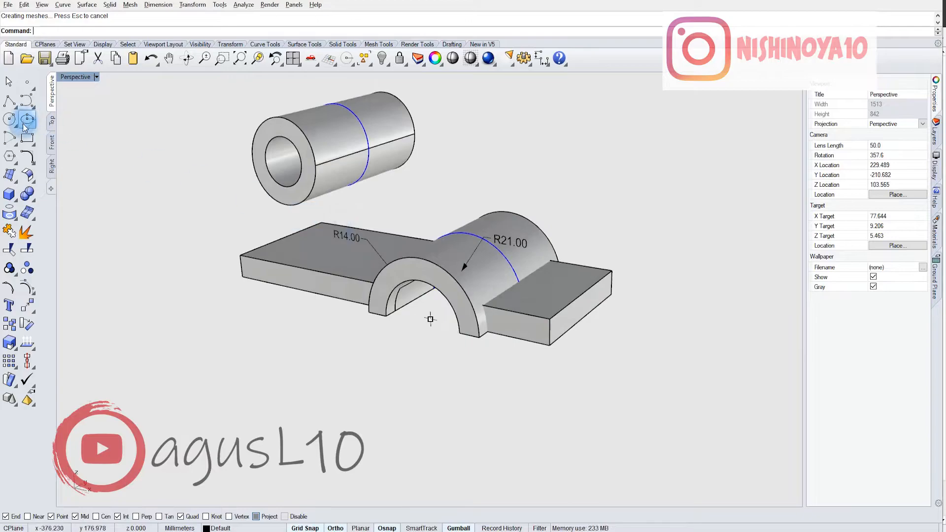
left_click(52, 142)
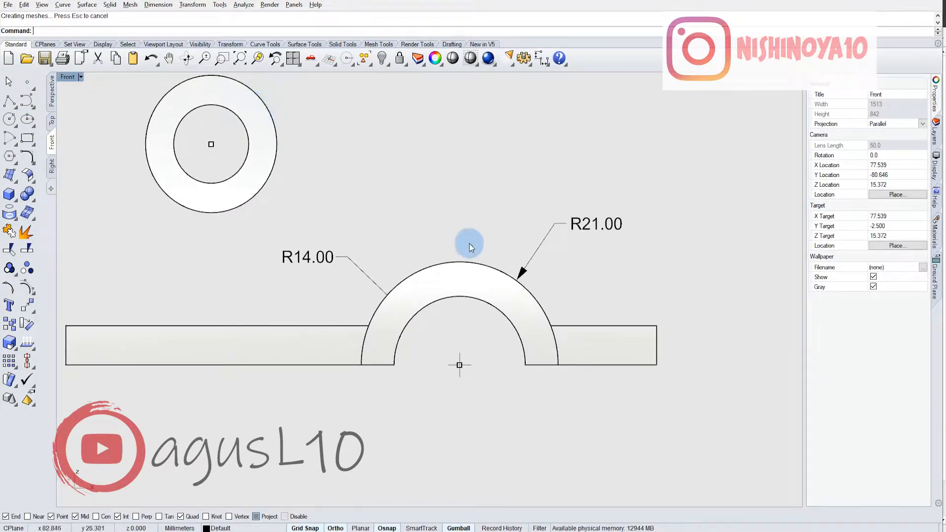
right_click_drag(387, 184, 407, 199)
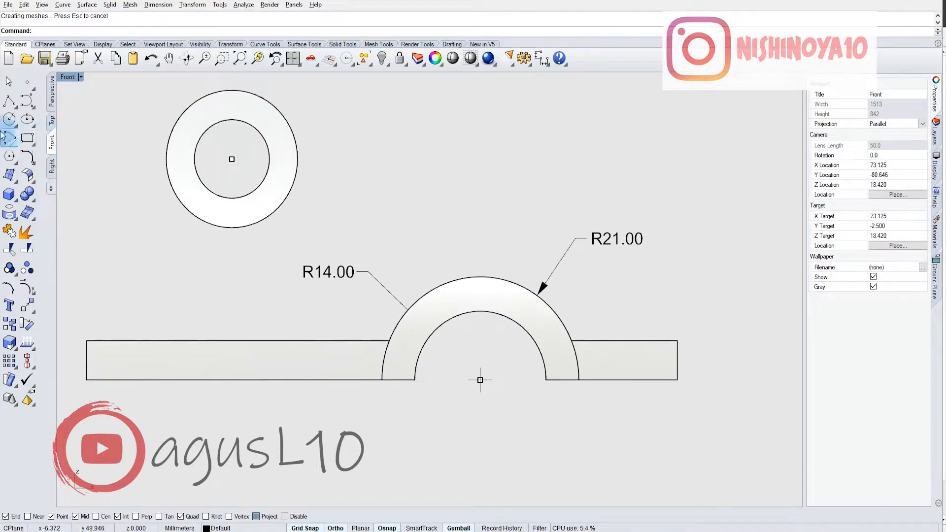
left_click(16, 113)
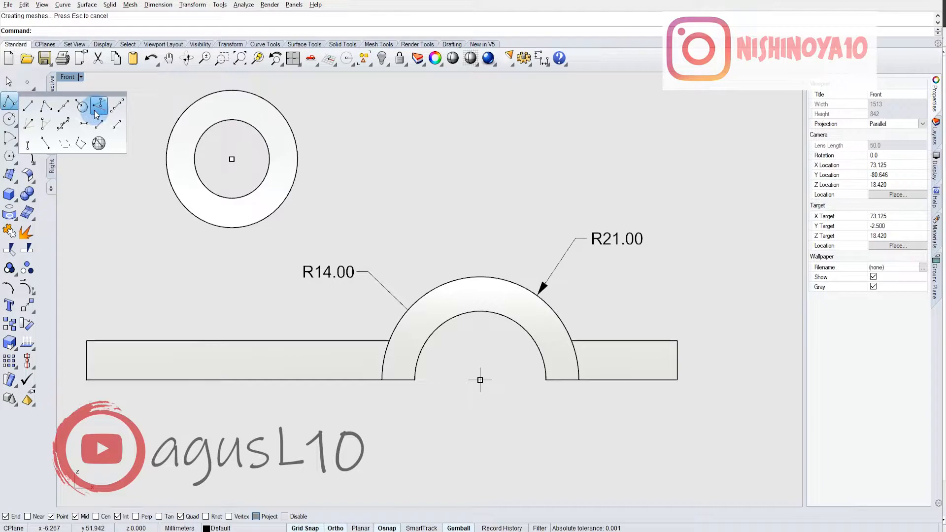
left_click(28, 144)
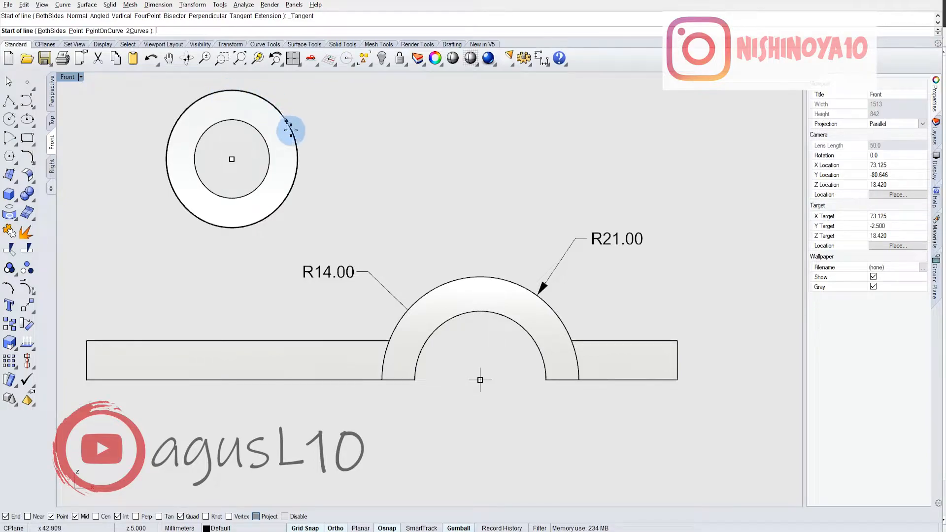
left_click(259, 95)
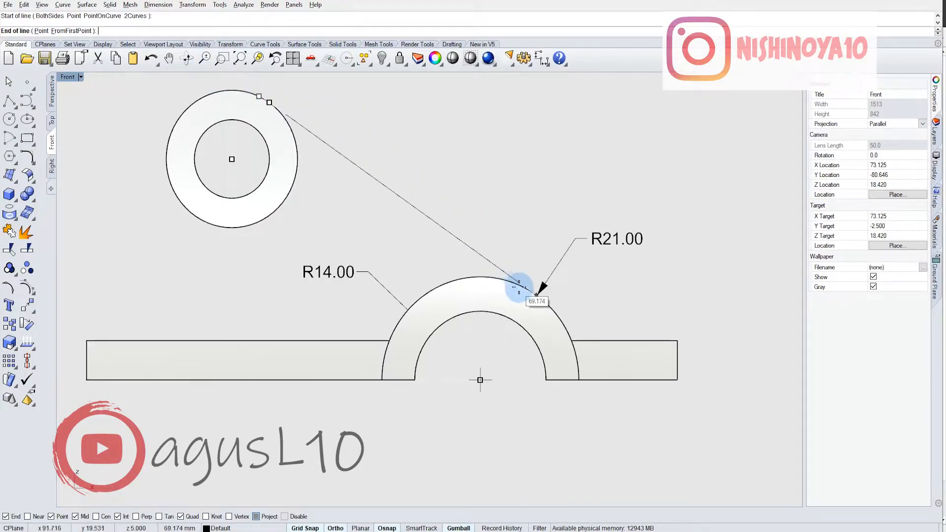
scroll(536, 295, "up", 5)
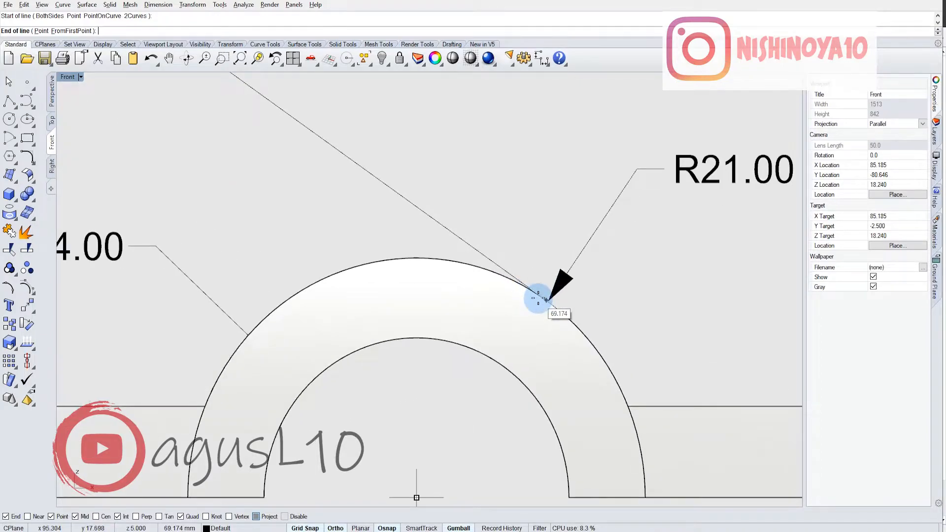
left_click(538, 297)
scroll(483, 249, "down", 8)
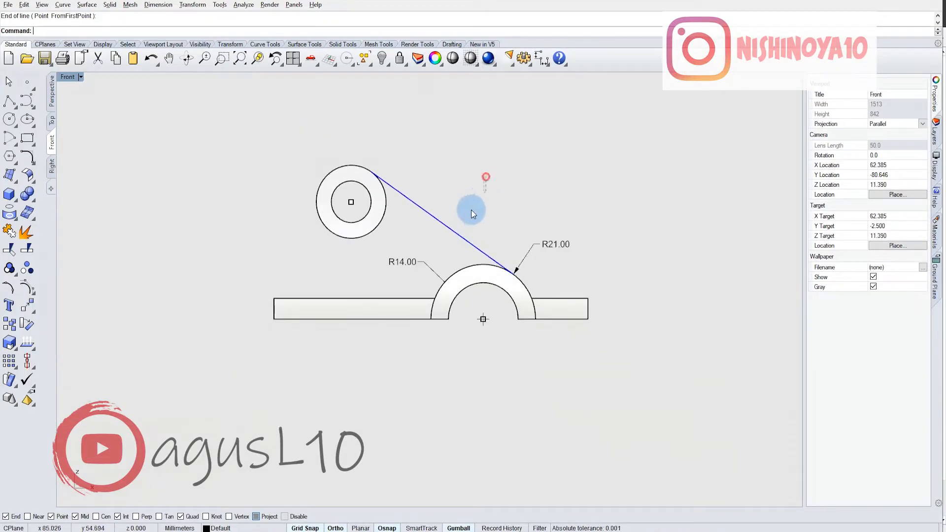
left_click(443, 218)
scroll(380, 271, "up", 4)
left_click(400, 231)
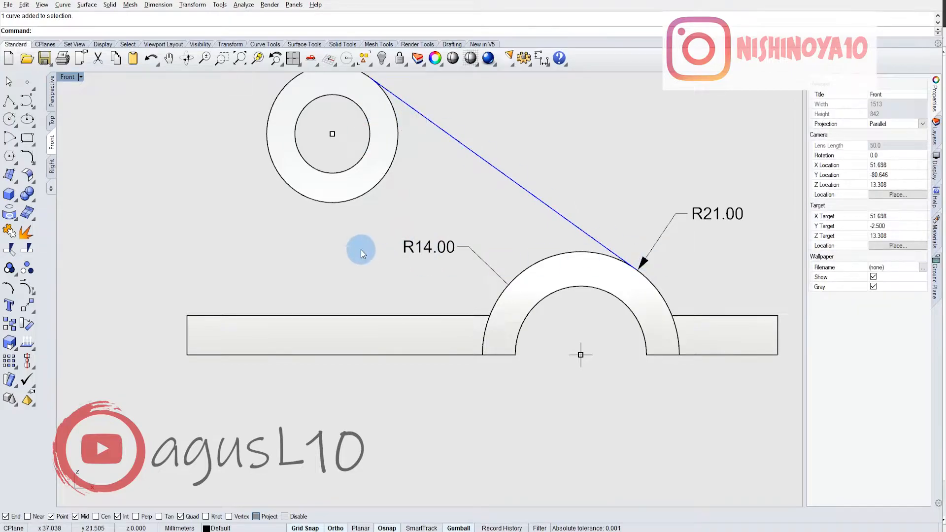
right_click_drag(361, 249, 315, 263)
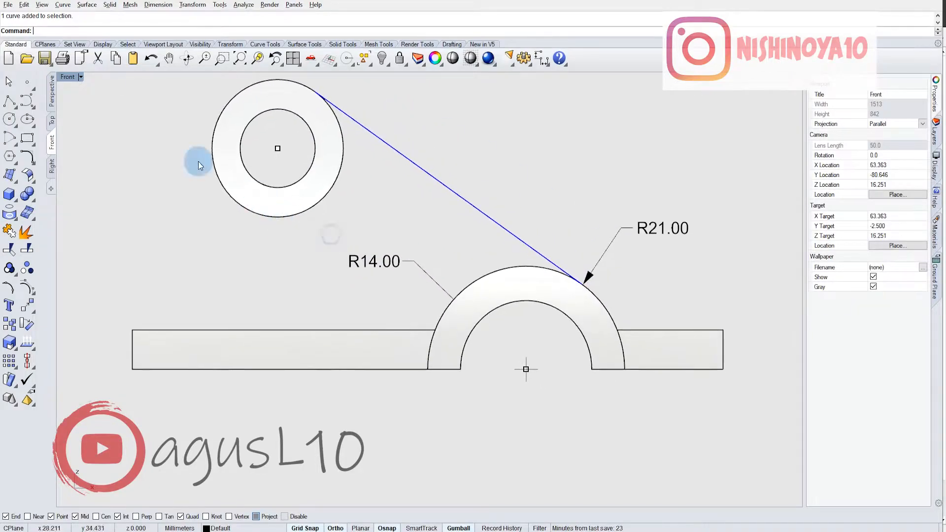
left_click(18, 110)
left_click(30, 143)
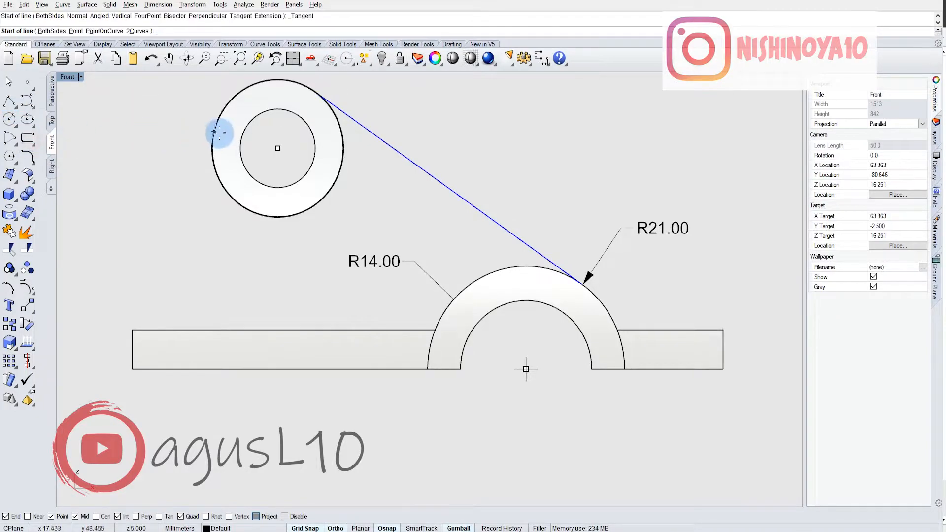
left_click(212, 146)
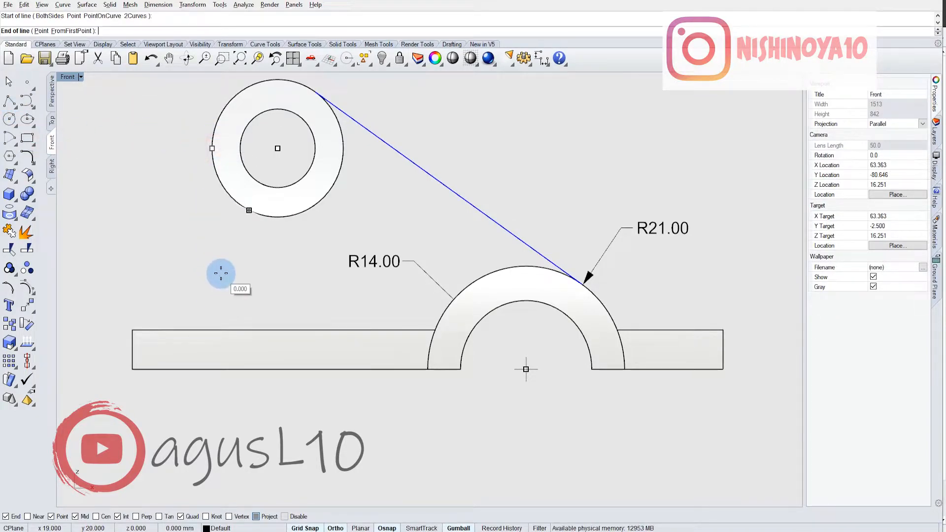
left_click(41, 31)
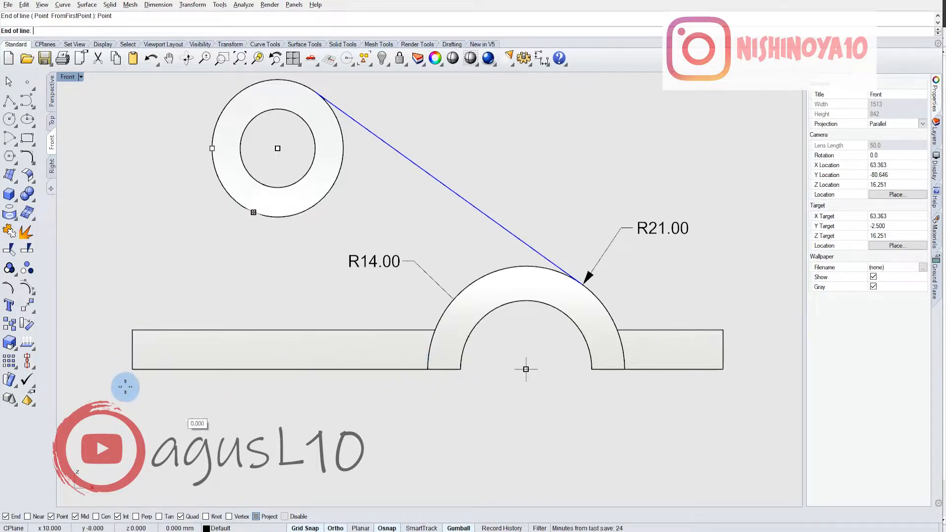
scroll(238, 291, "down", 4)
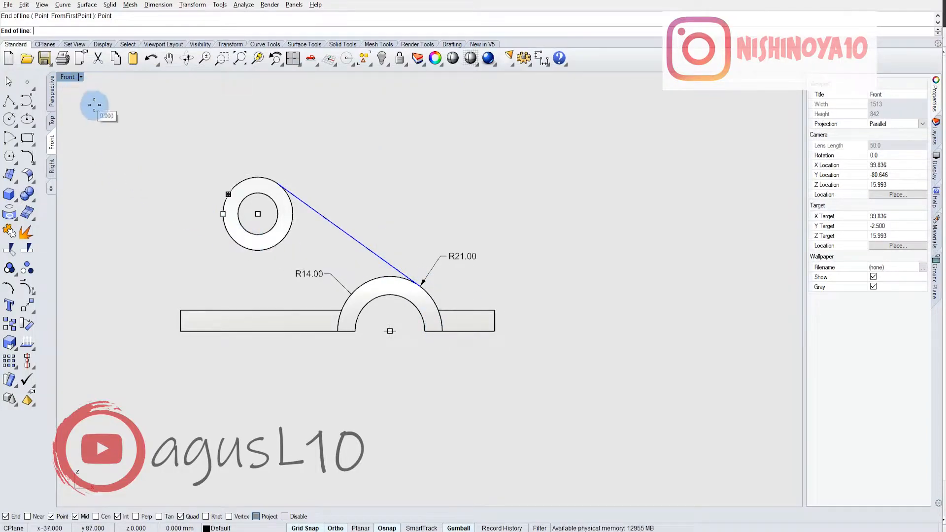
key("Escape")
Draw a vertical line from the boss outer circle's outer side quadrant down to the base plate's upper edge, checking the reference drawing.
scroll(239, 211, "up", 6)
right_click_drag(249, 214, 295, 180)
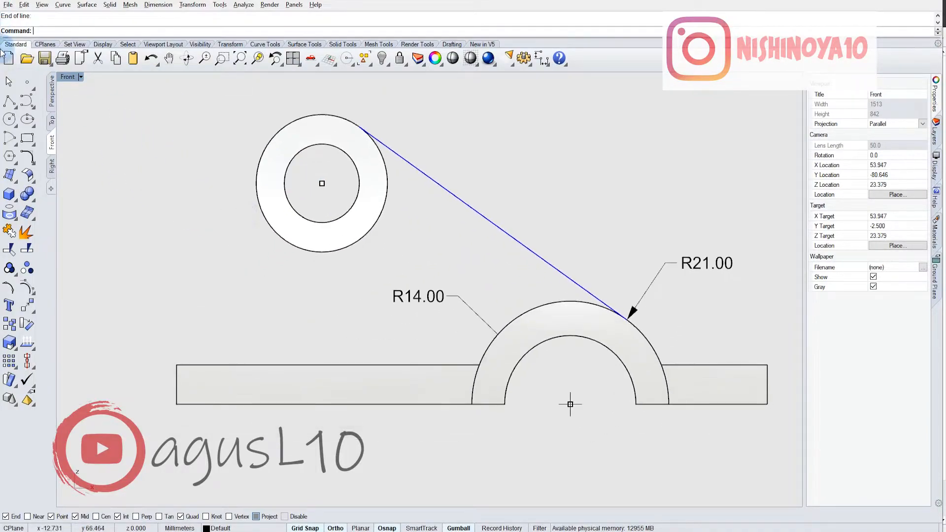
left_click(13, 107)
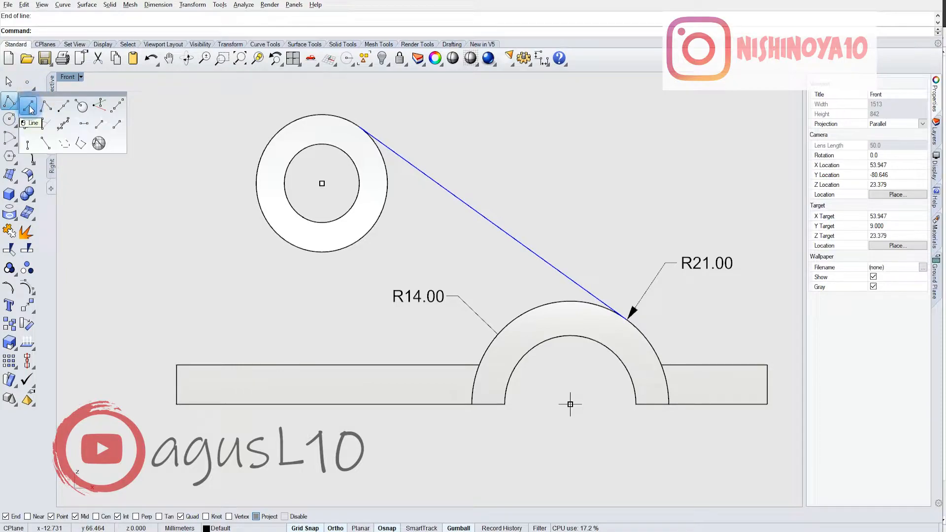
left_click(30, 107)
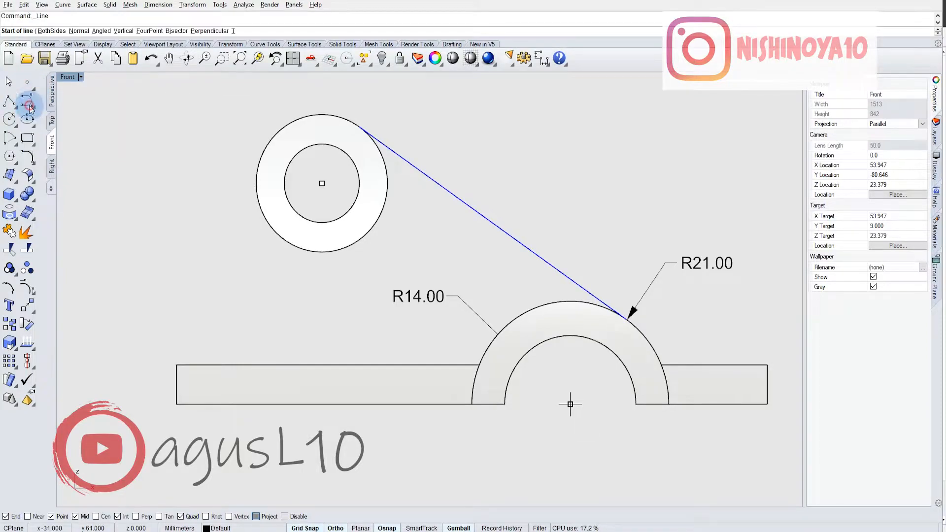
left_click(256, 183)
scroll(254, 181, "down", 2)
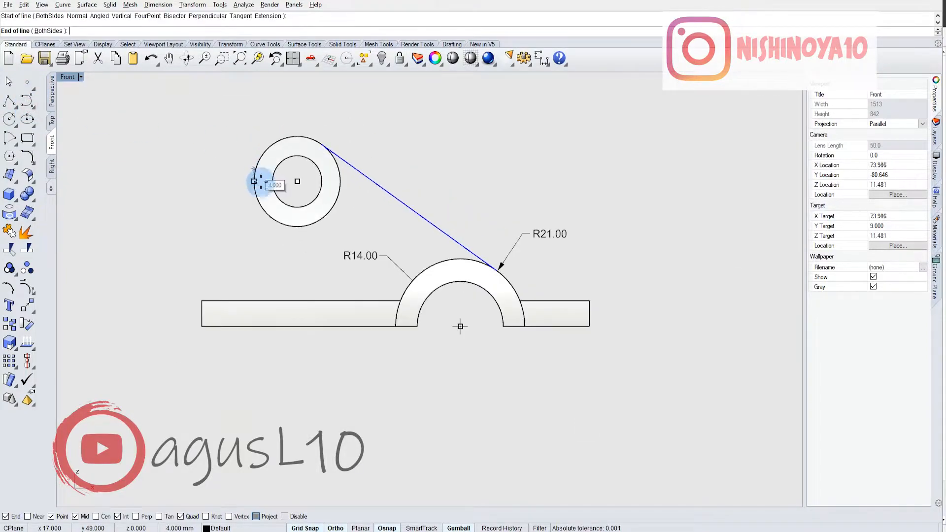
scroll(253, 298, "up", 2)
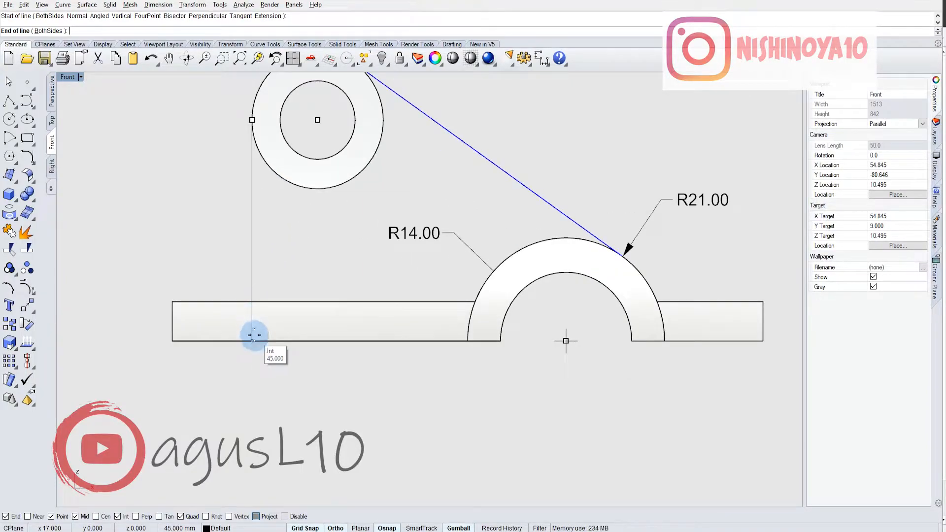
scroll(254, 335, "down", 2)
key("alt+Tab")
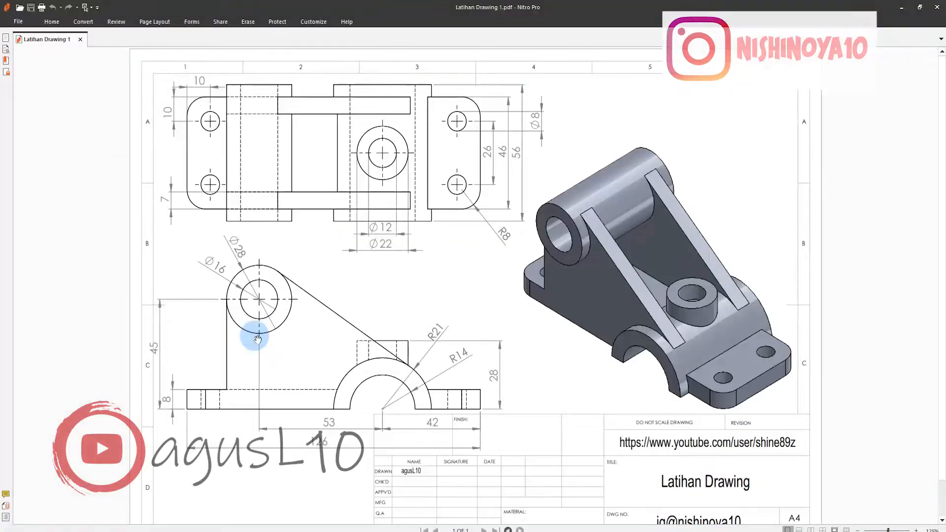
key("alt+Tab")
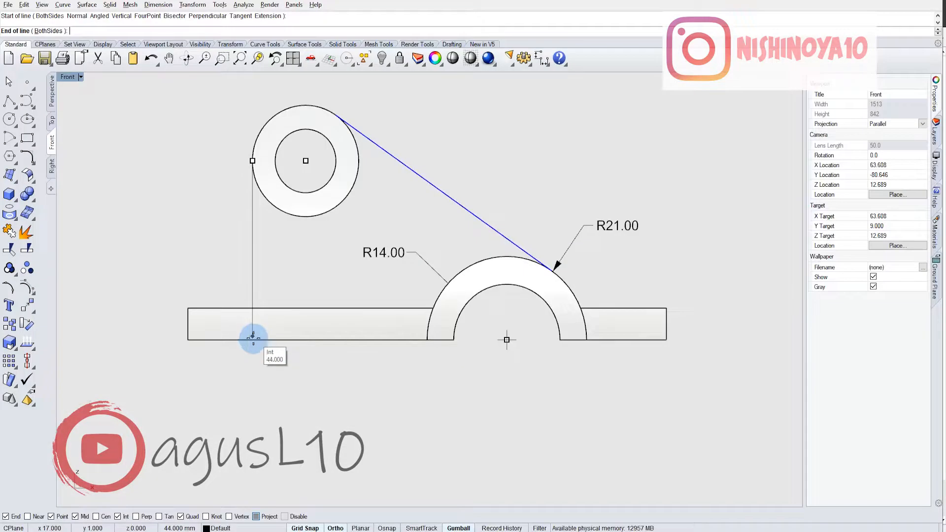
left_click(250, 308)
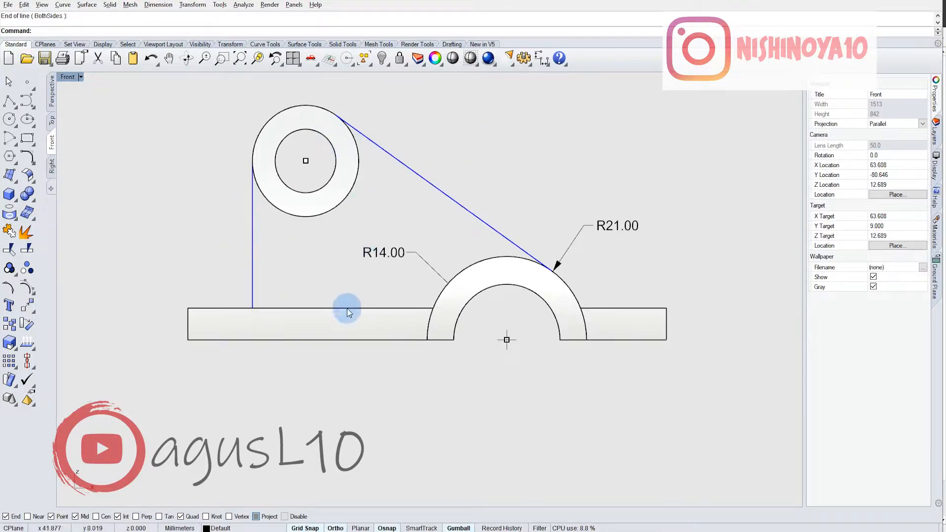
left_click(506, 275)
left_click(399, 312)
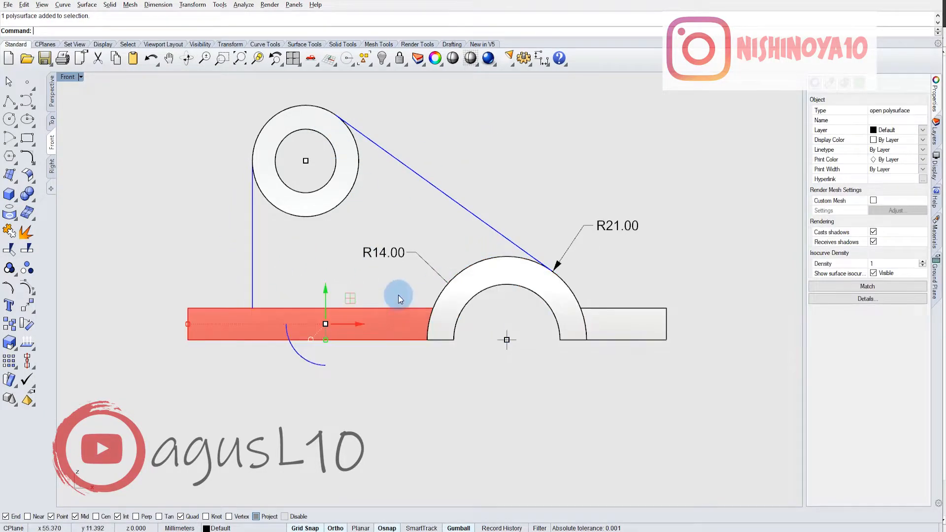
left_click(468, 257)
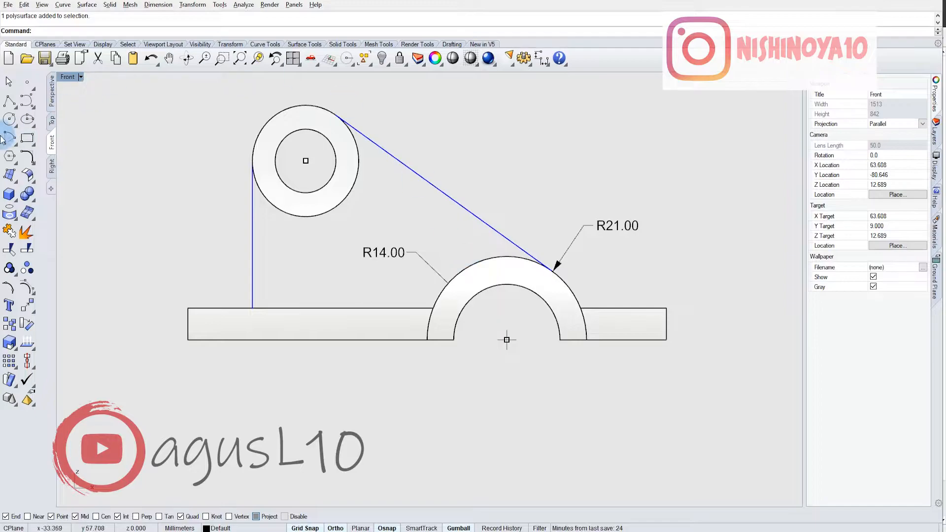
In the perspective view, hide the boss's outer construction circle and the closed arch profile curve.
left_click(52, 106)
right_click_drag(253, 205, 358, 108)
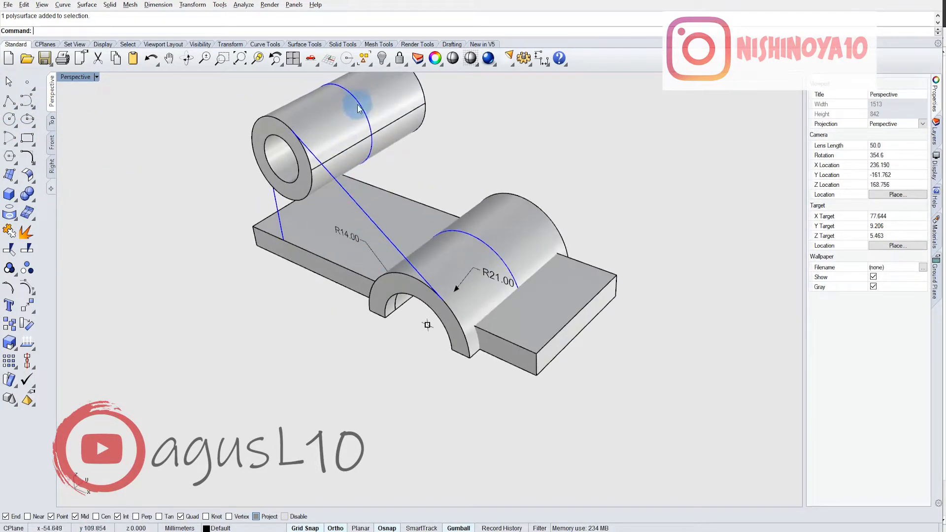
left_click(388, 61)
left_click(477, 238)
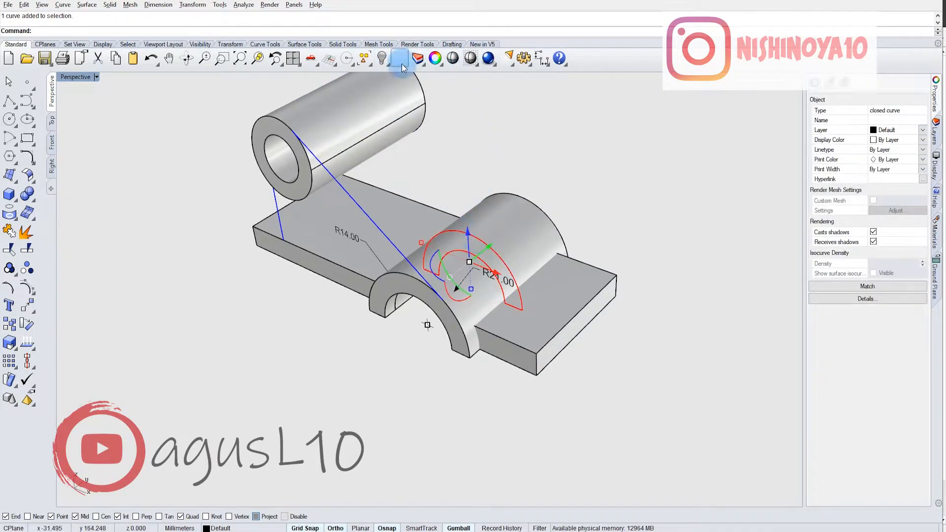
left_click(379, 60)
right_click_drag(415, 318, 437, 249)
Duplicate the base plate's upper front edge and the arch's outer front edge as curves.
left_click(51, 143)
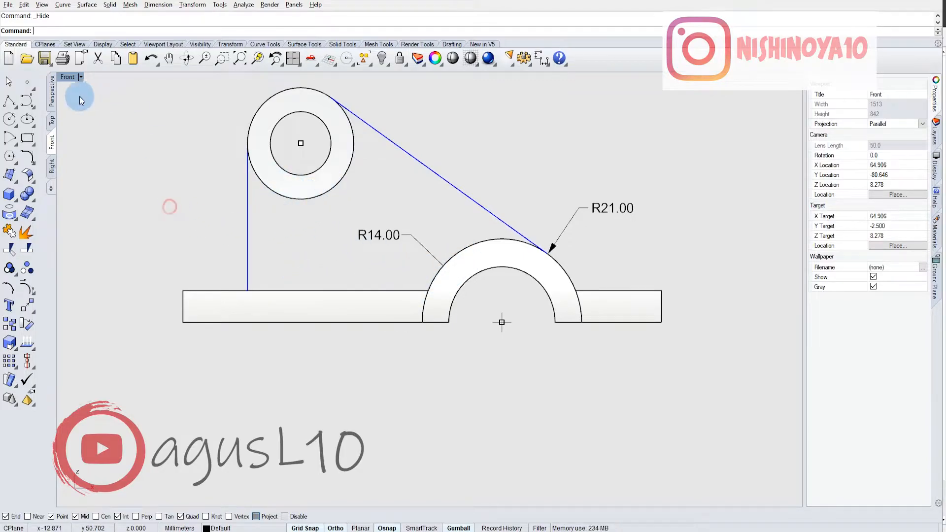
left_click(17, 221)
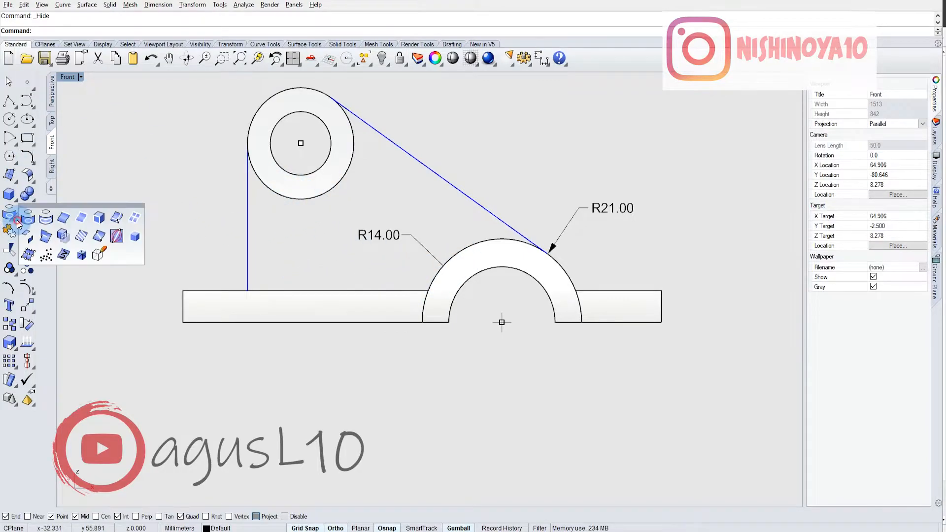
left_click(63, 218)
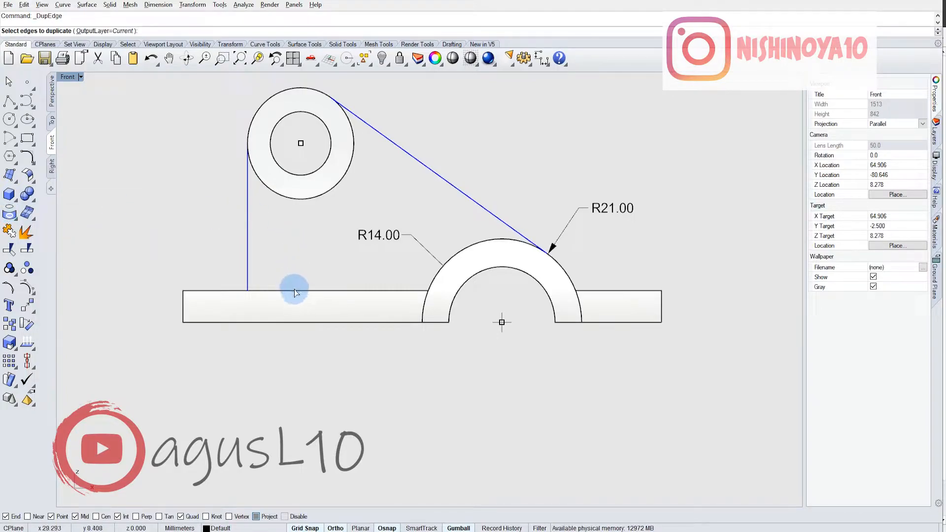
left_click(52, 93)
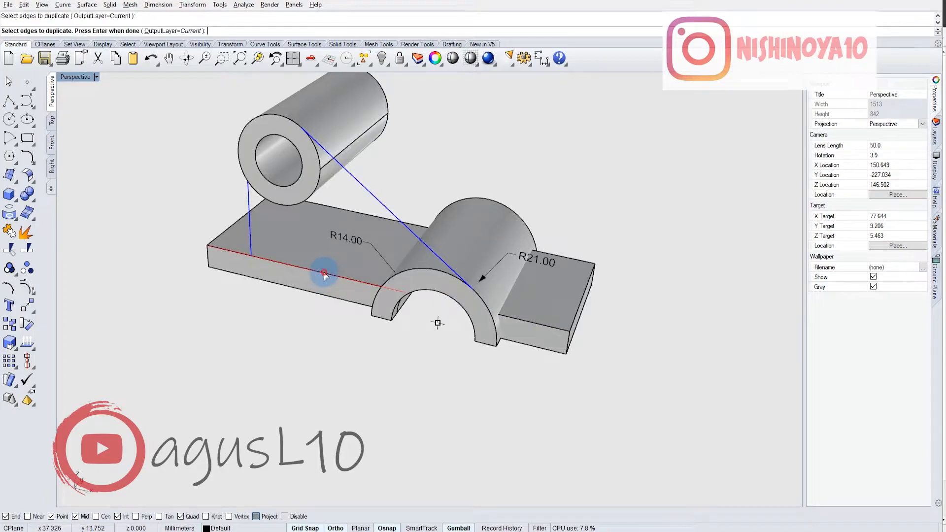
right_click_drag(344, 278, 388, 248)
right_click(388, 248)
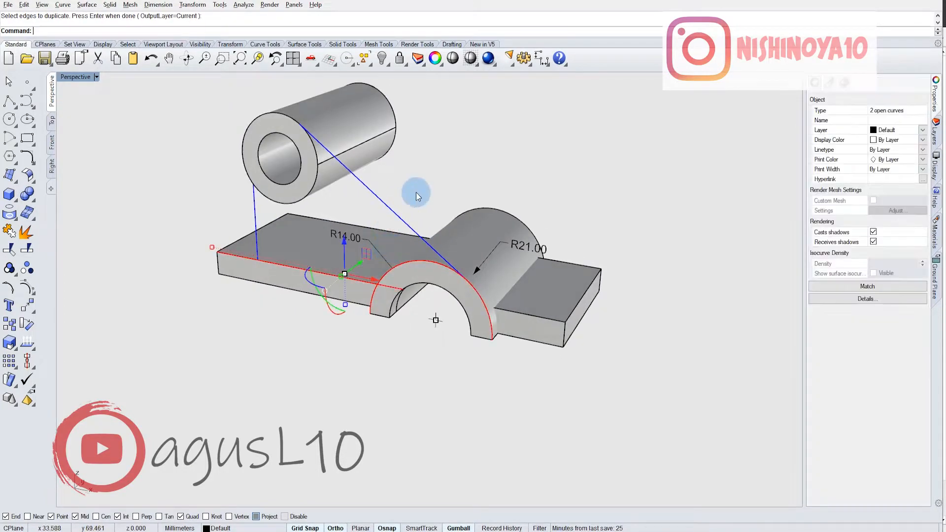
left_click(443, 149)
Duplicate the outer circular edge of the boss's front face as a curve.
right_click_drag(394, 272, 401, 241)
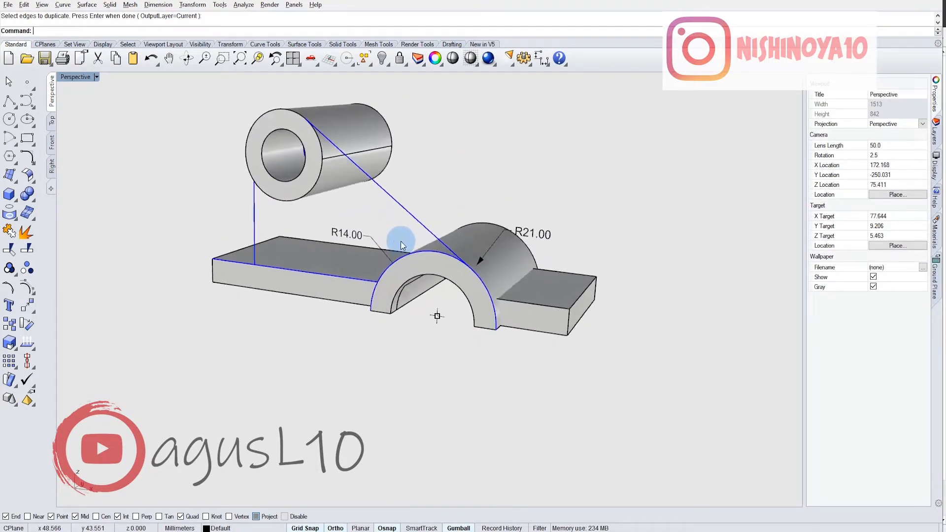
scroll(327, 170, "up", 4)
right_click(309, 160)
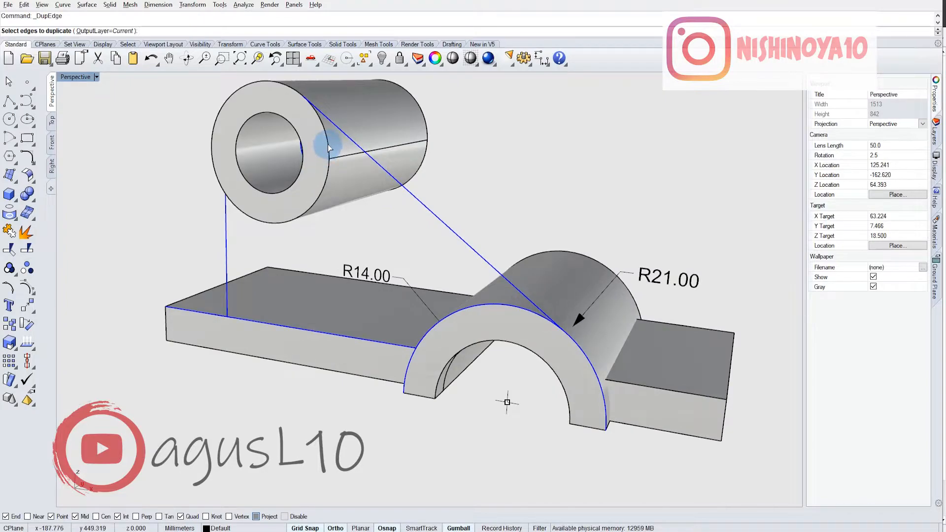
right_click(314, 210)
Hide the leftover construction circle inside the boss hole.
scroll(389, 239, "down", 5)
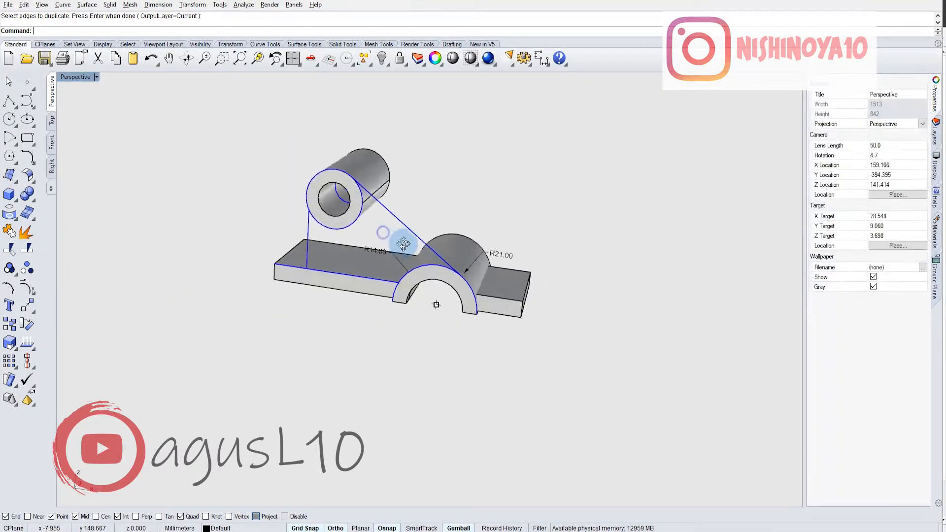
right_click_drag(402, 247, 377, 207)
scroll(380, 197, "up", 5)
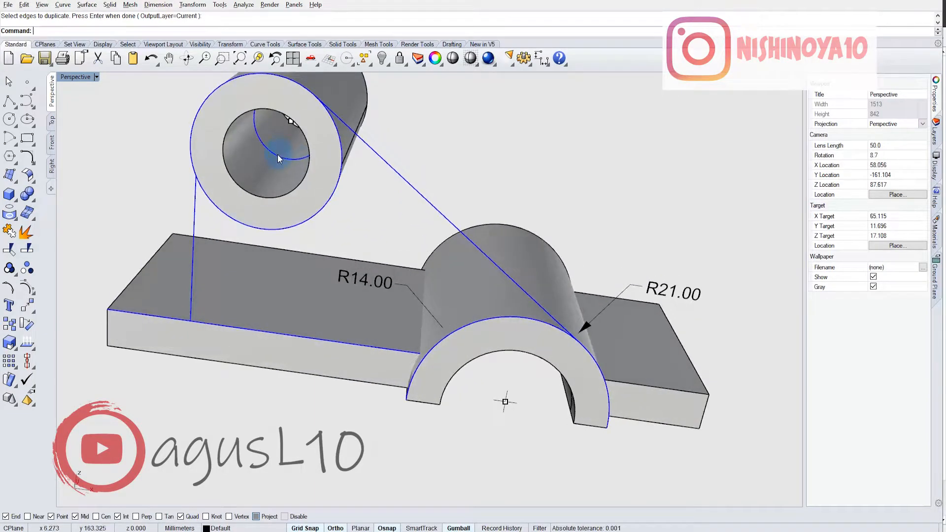
left_click(277, 155)
scroll(278, 158, "down", 4)
right_click_drag(332, 183, 315, 195)
left_click(344, 155)
right_click_drag(345, 154, 266, 148)
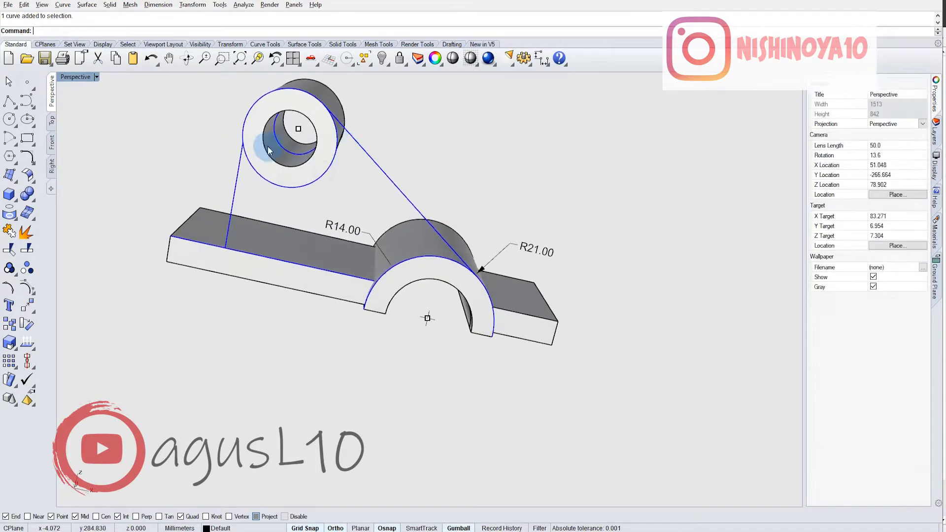
left_click(283, 149)
left_click(285, 150)
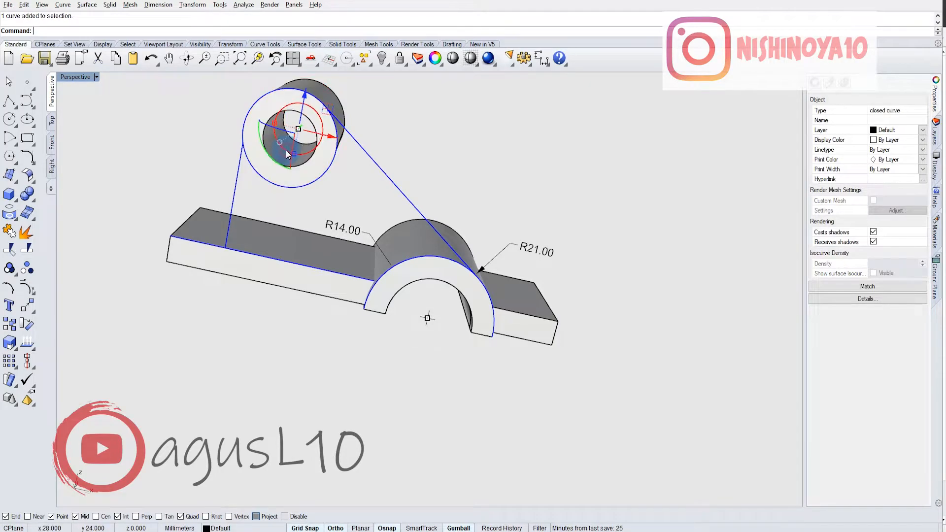
left_click(383, 59)
Select all visible curves and align them in world Y to the midpoint of the base plate's upper end edge.
right_click_drag(430, 182, 337, 161)
left_click(127, 45)
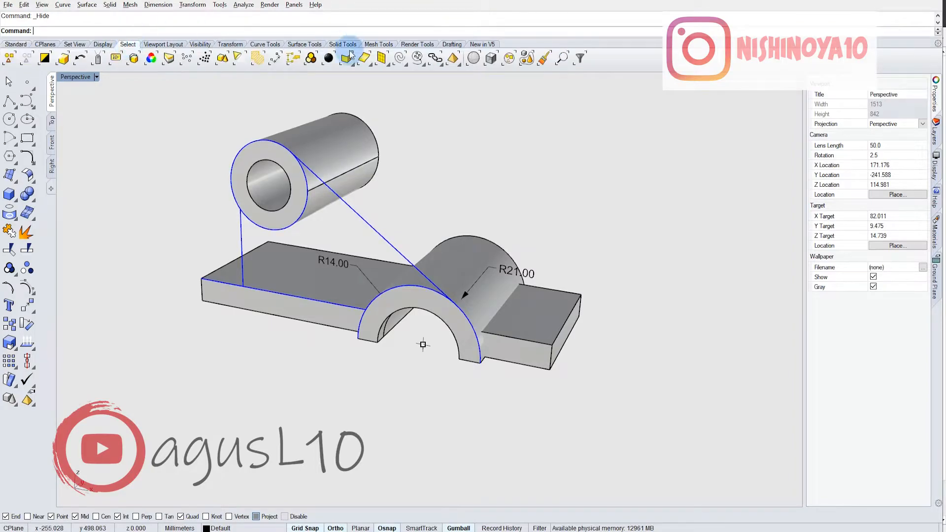
left_click(398, 59)
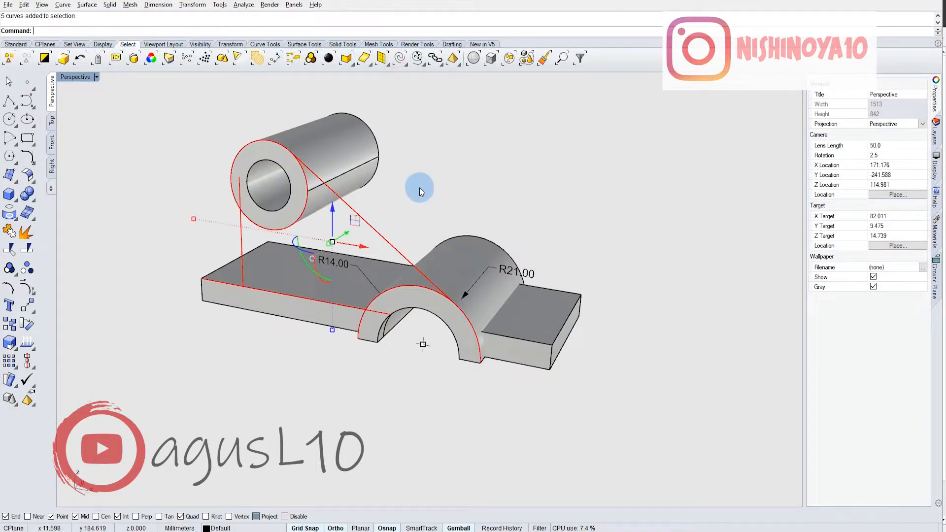
right_click_drag(422, 190, 421, 217)
right_click_drag(473, 302, 547, 303)
right_click_drag(363, 232, 333, 224)
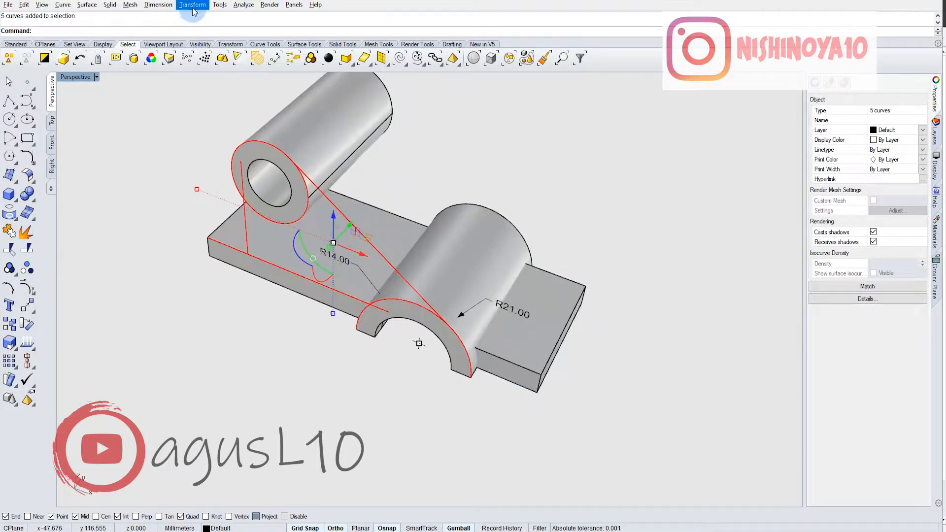
left_click(203, 6)
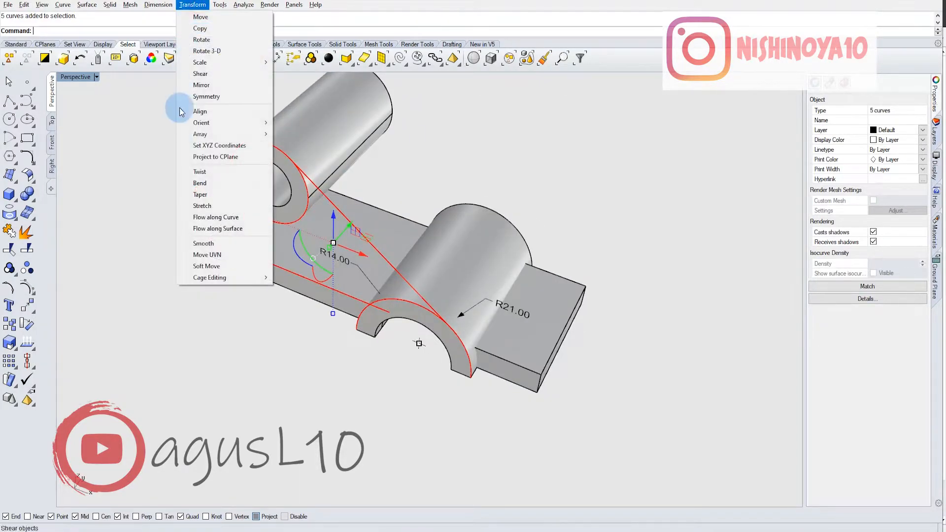
left_click(233, 147)
left_click(249, 270)
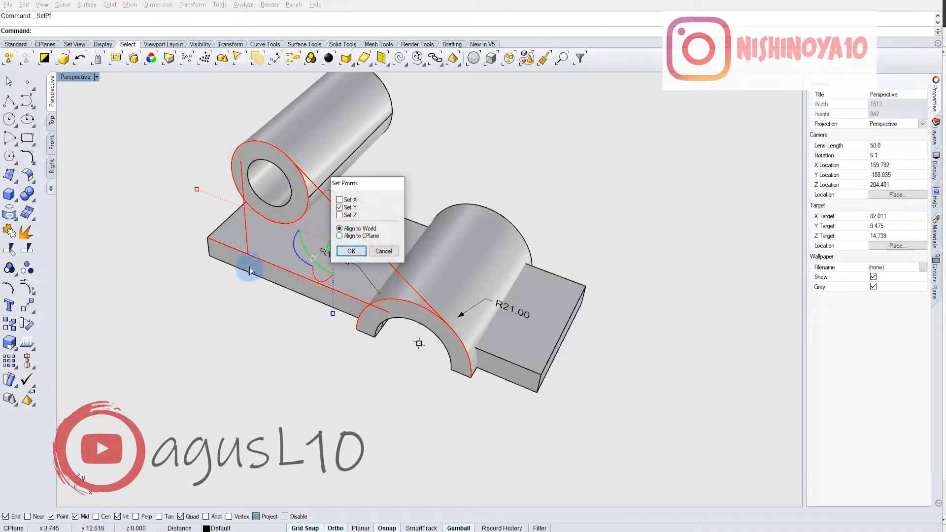
left_click(350, 253)
left_click(566, 333)
right_click_drag(565, 333, 571, 259)
In the front view, trim the excess parts of the plate edge, arch and boss curves to leave only the rib outline.
left_click(54, 142)
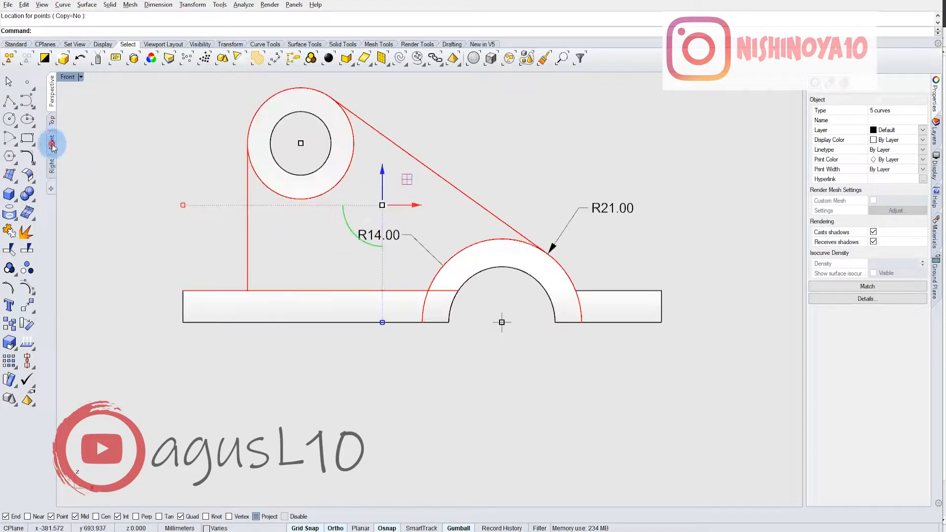
right_click_drag(421, 306, 382, 308)
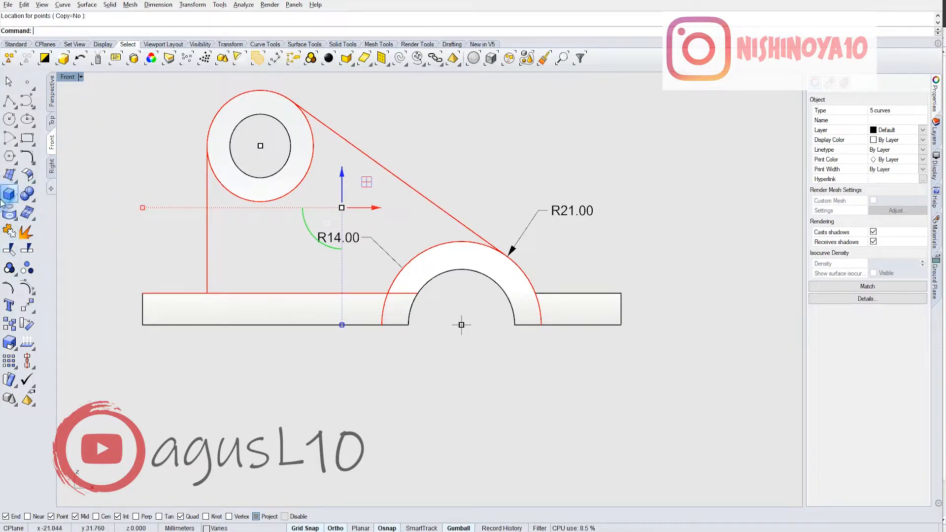
left_click(9, 252)
scroll(197, 292, "up", 2)
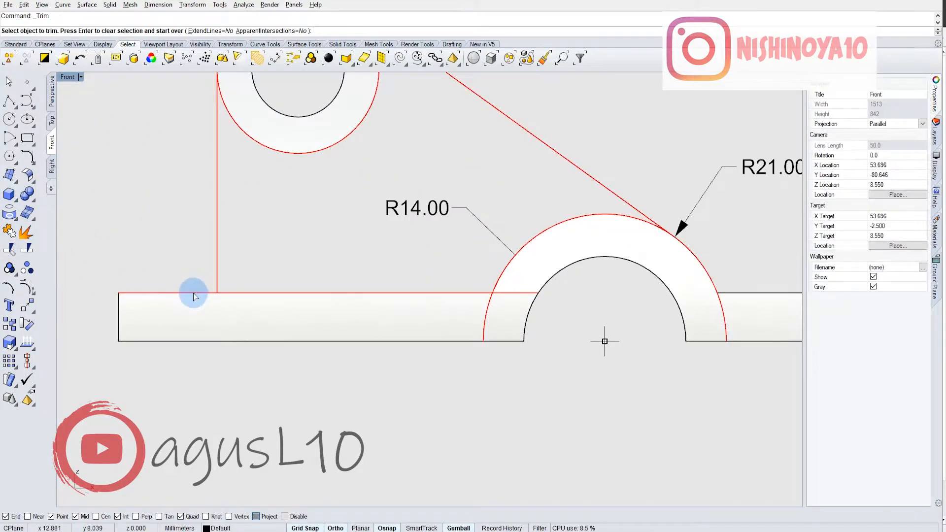
left_click(211, 292)
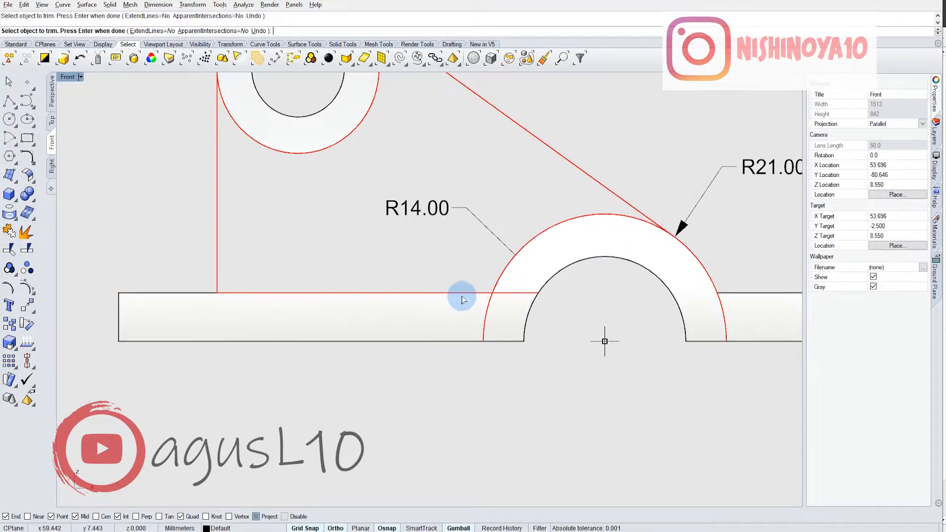
scroll(462, 297, "up", 2)
left_click(400, 290)
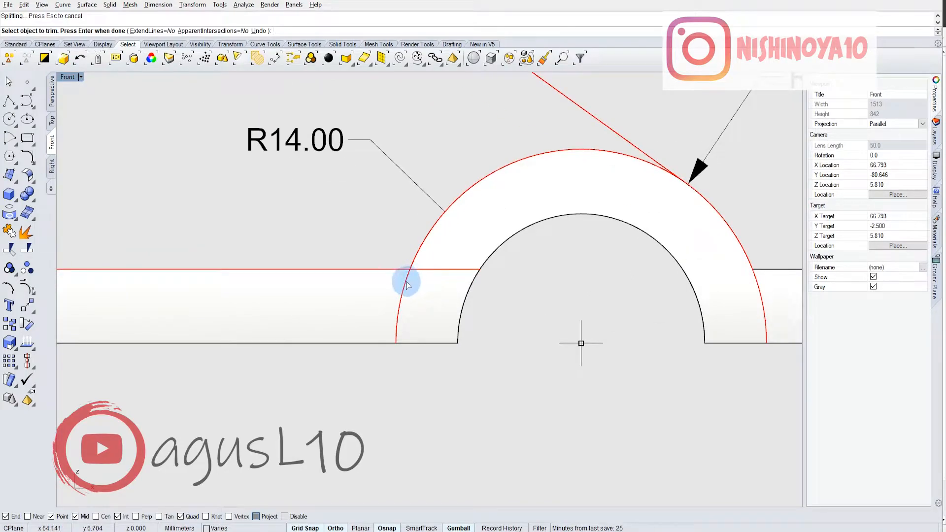
right_click_drag(706, 186, 577, 200)
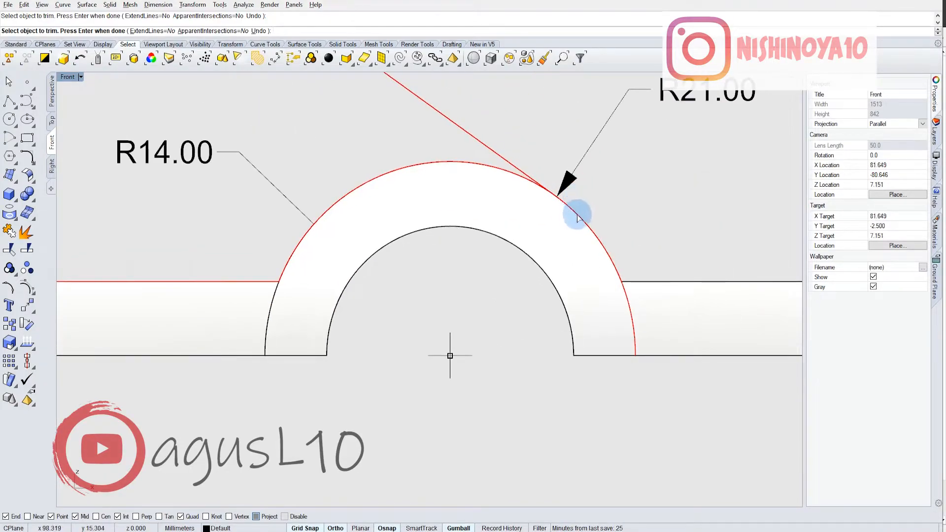
scroll(579, 214, "down", 5)
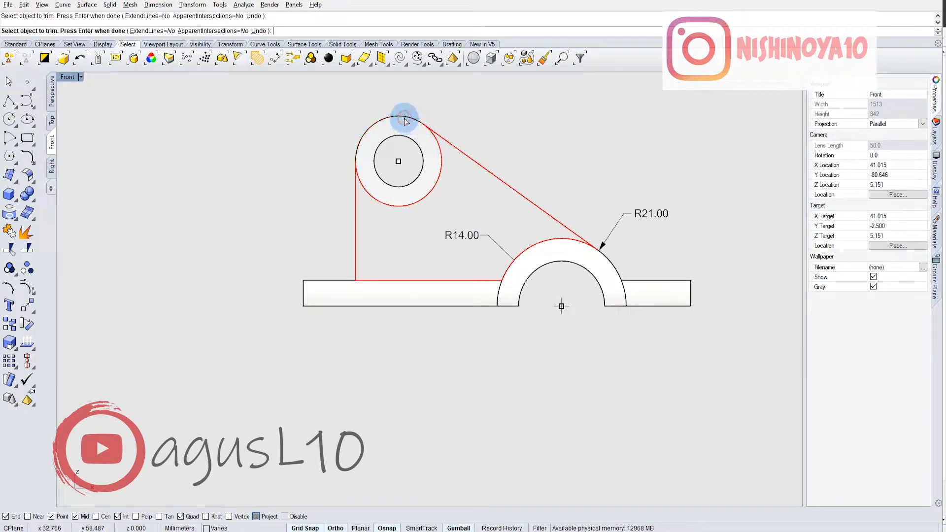
Finish trimming and join the remaining rib outline curves into one closed curve.
right_click_drag(524, 231, 465, 185)
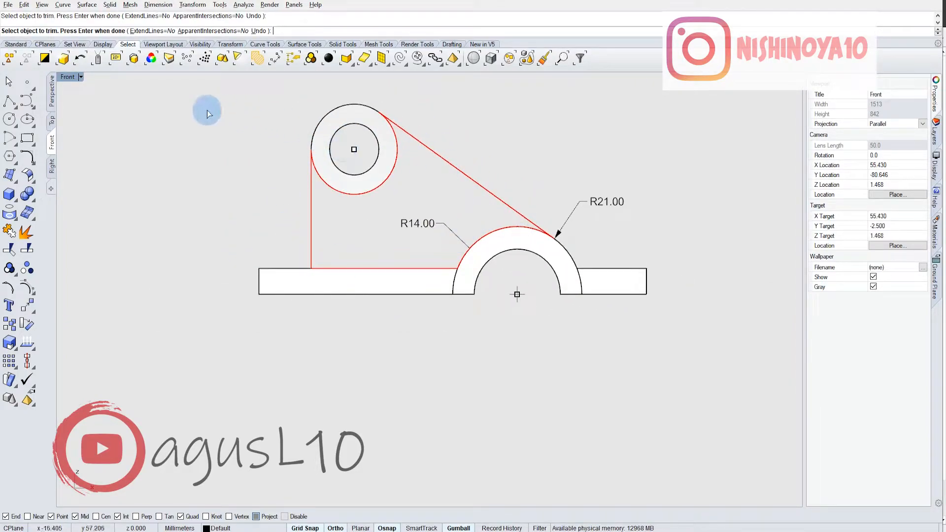
key("Return")
mouse_move(403, 154)
right_mouse_down()
mouse_move(405, 140)
mouse_move(402, 154)
right_mouse_up()
left_click(9, 231)
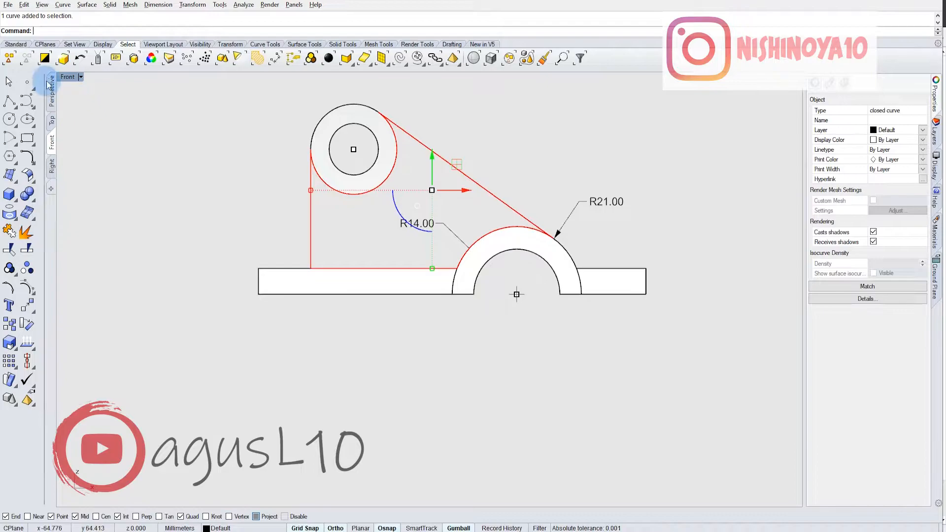
left_click(52, 97)
right_click_drag(519, 210, 513, 169)
left_click(513, 168)
key("alt+Tab")
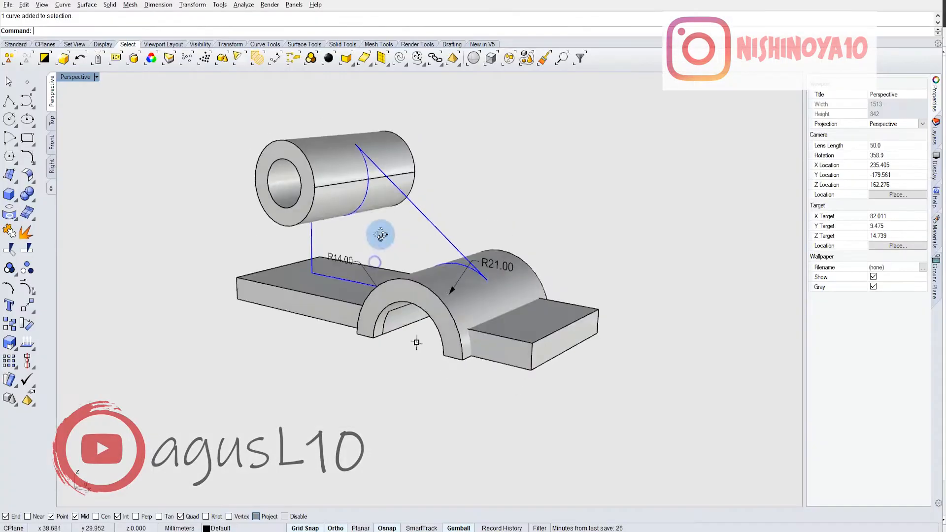
Align the closed rib profile in world Y to the front upper corner of the base plate.
left_click(405, 184)
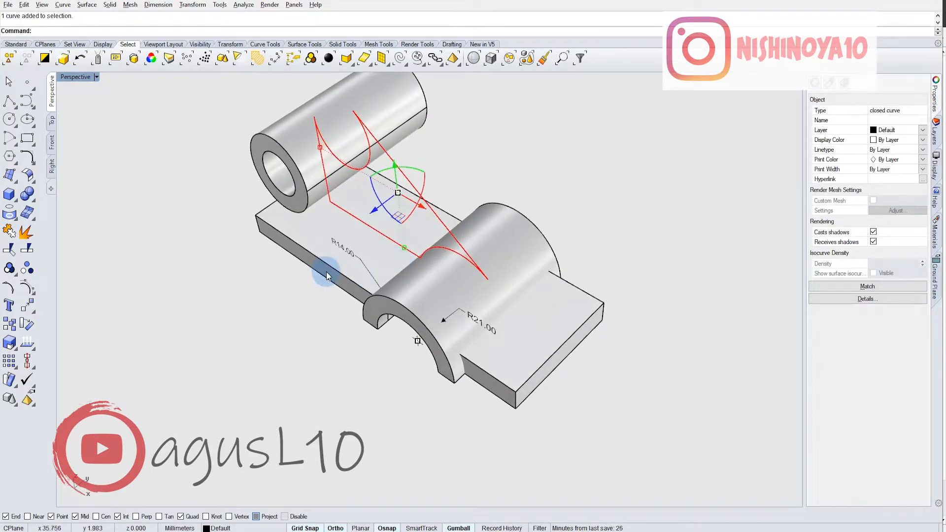
right_click_drag(326, 272, 335, 273)
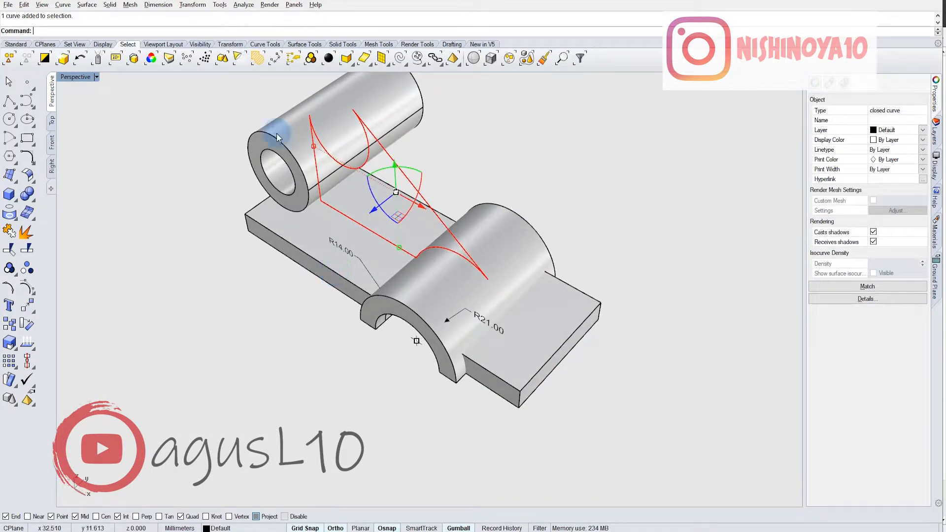
left_click(191, 5)
left_click(235, 146)
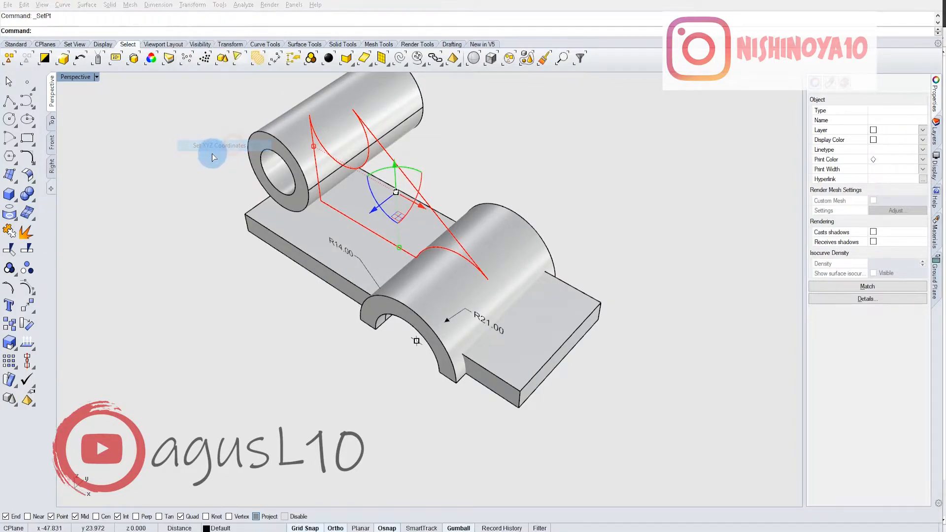
left_click(342, 253)
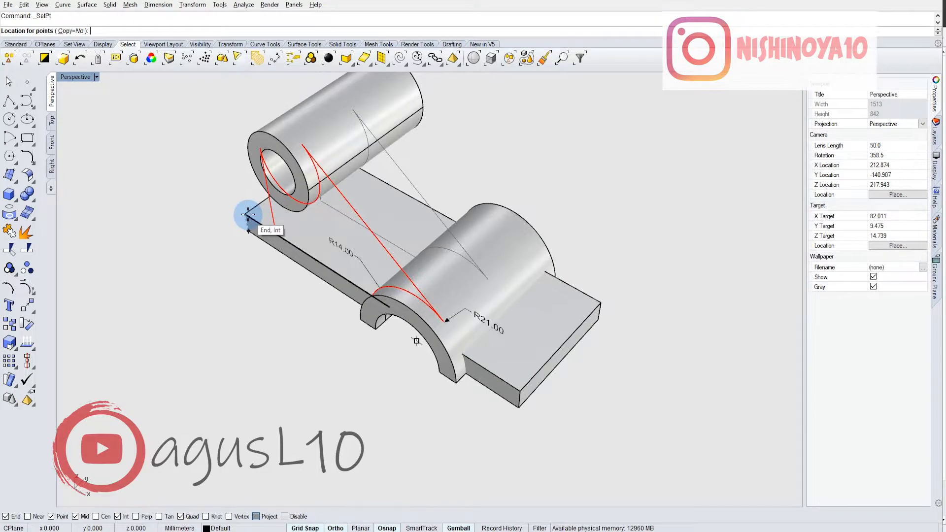
left_click(248, 214)
scroll(329, 272, "up", 3)
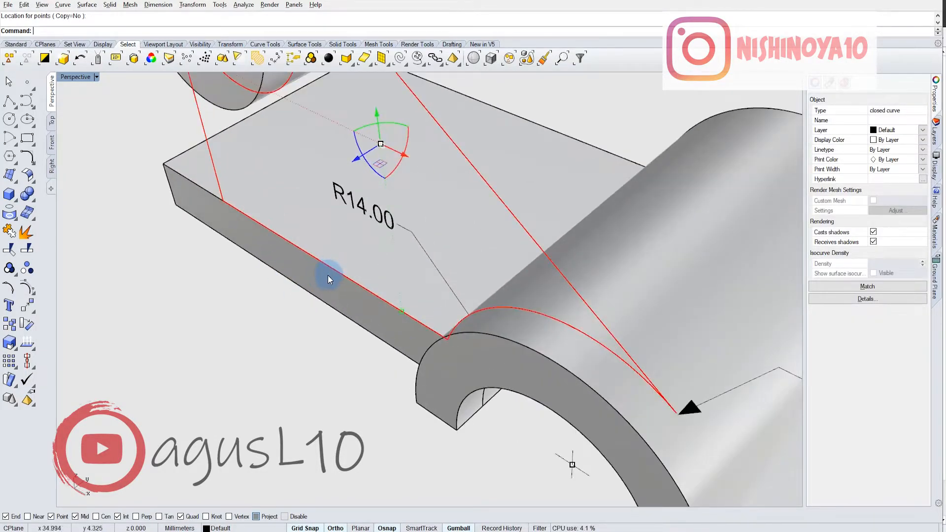
scroll(328, 277, "down", 8)
right_click_drag(328, 276, 395, 235)
scroll(365, 227, "up", 5)
scroll(364, 228, "down", 2)
scroll(392, 225, "down", 4)
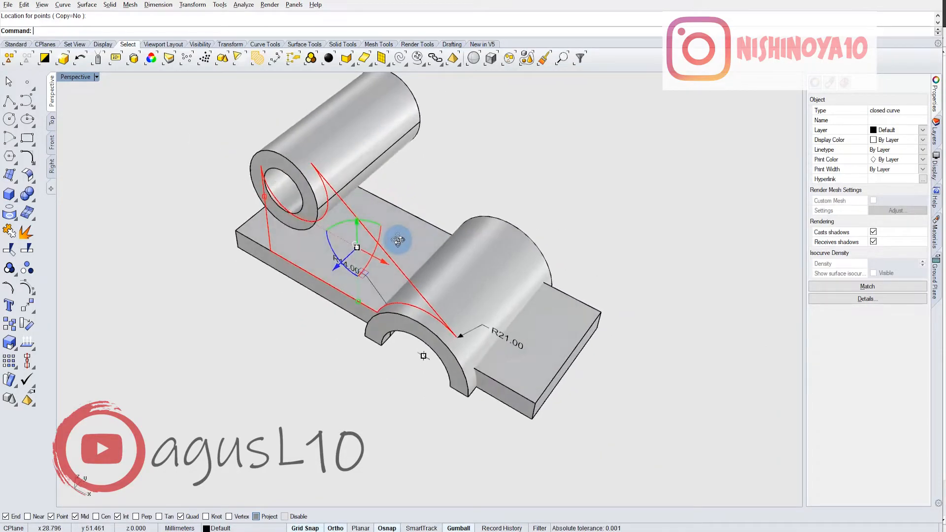
Extrude the rib profile straight as a one-sided solid 7 mm inward from the base plate's front edge.
left_click(87, 4)
mouse_move(152, 149)
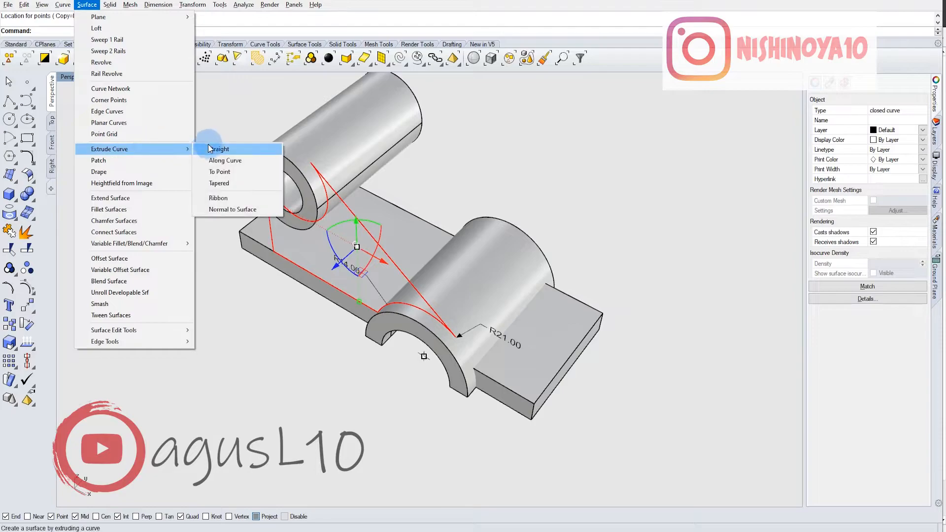
left_click(217, 148)
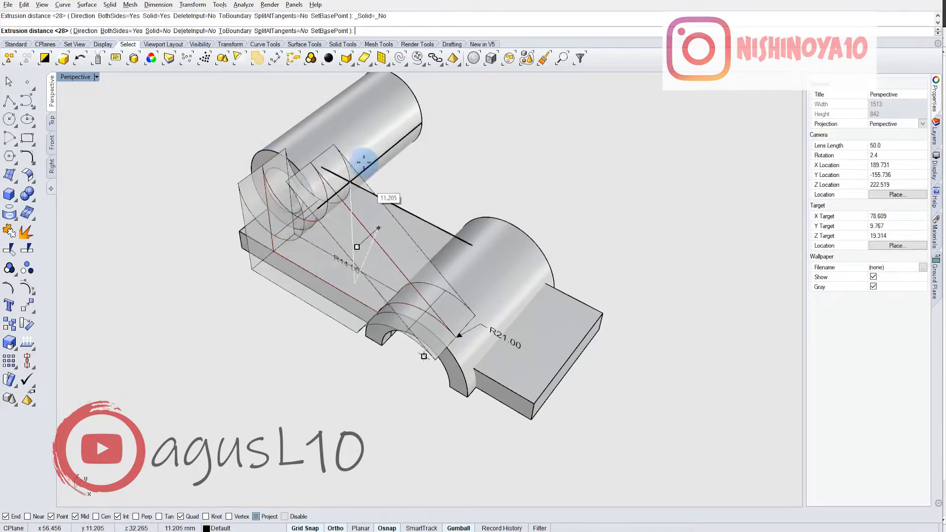
left_click(117, 31)
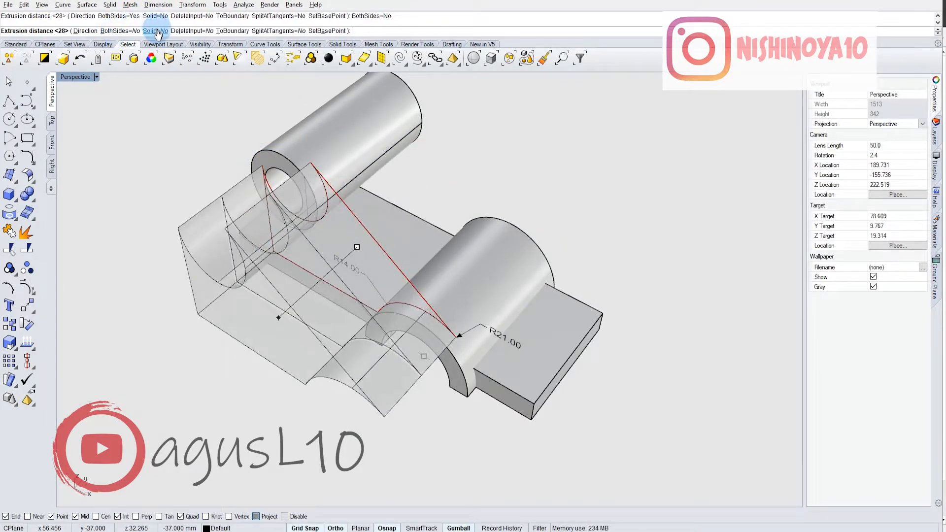
left_click(156, 31)
right_click_drag(391, 169, 364, 169)
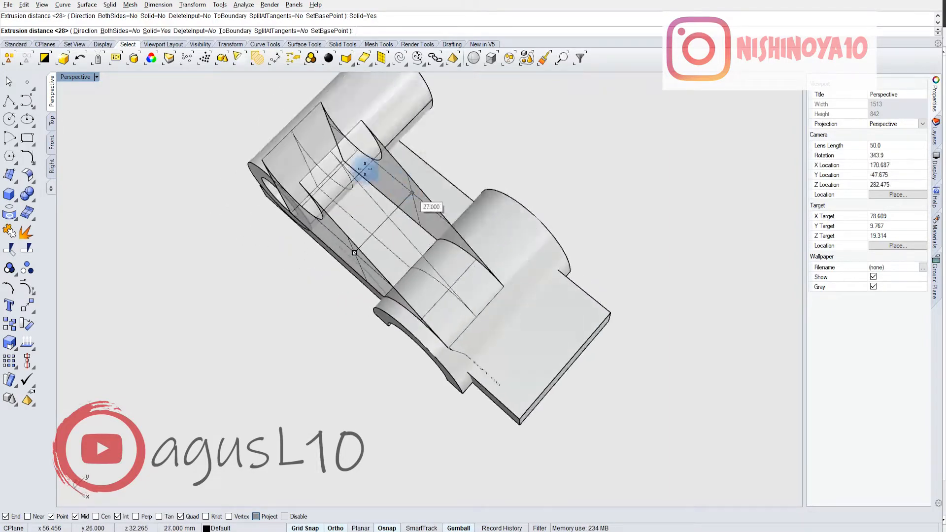
left_click(52, 122)
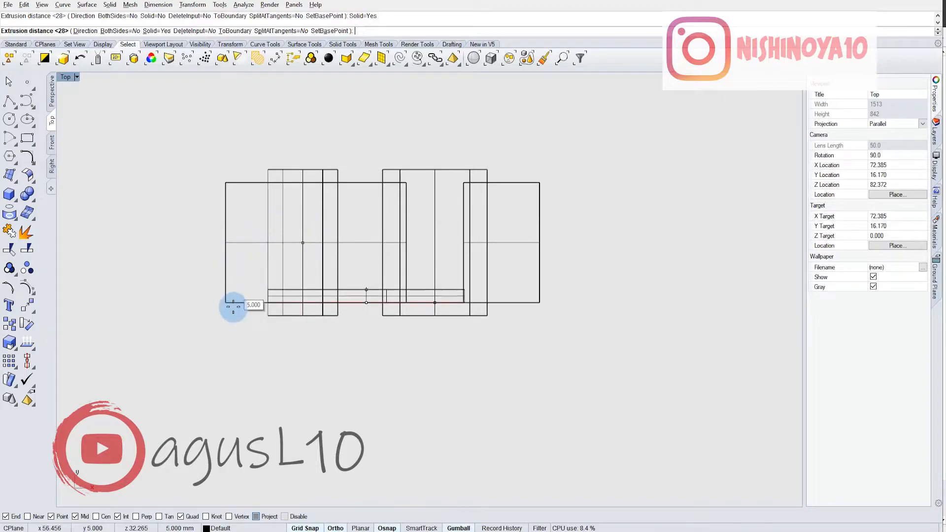
scroll(243, 255, "up", 2)
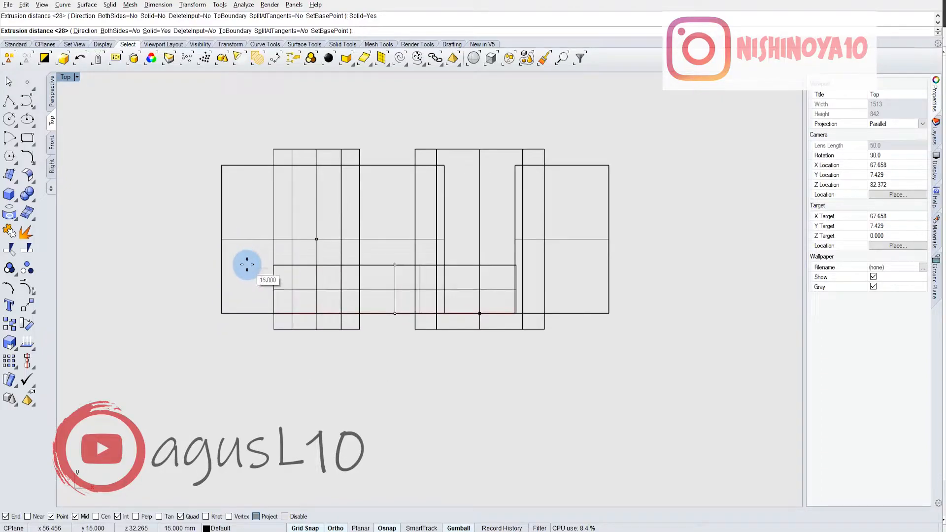
key("alt+Tab")
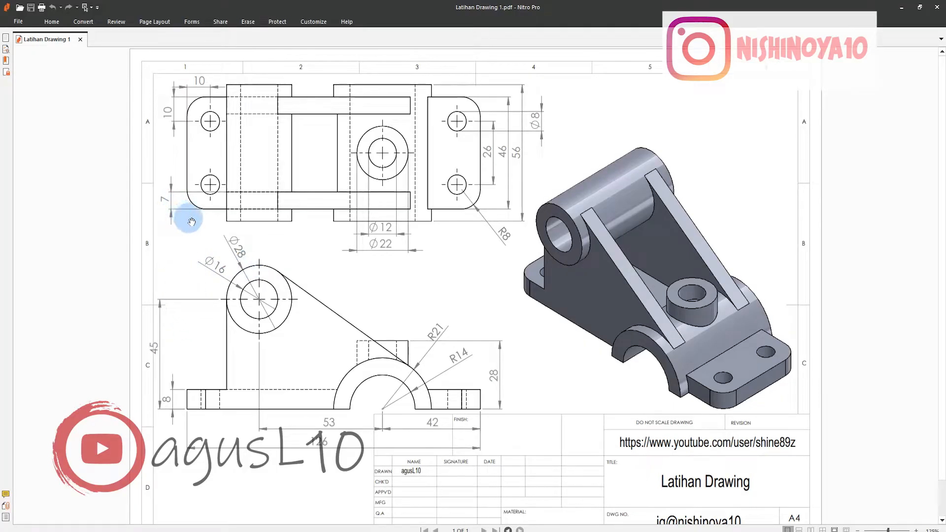
key("alt+Tab")
type("7")
key("Return")
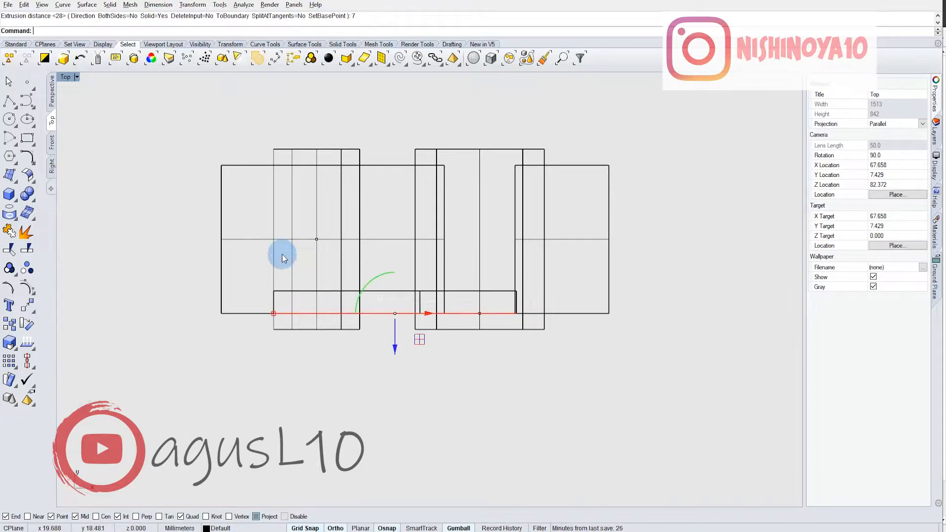
Set the top view to shaded display.
left_click(16, 44)
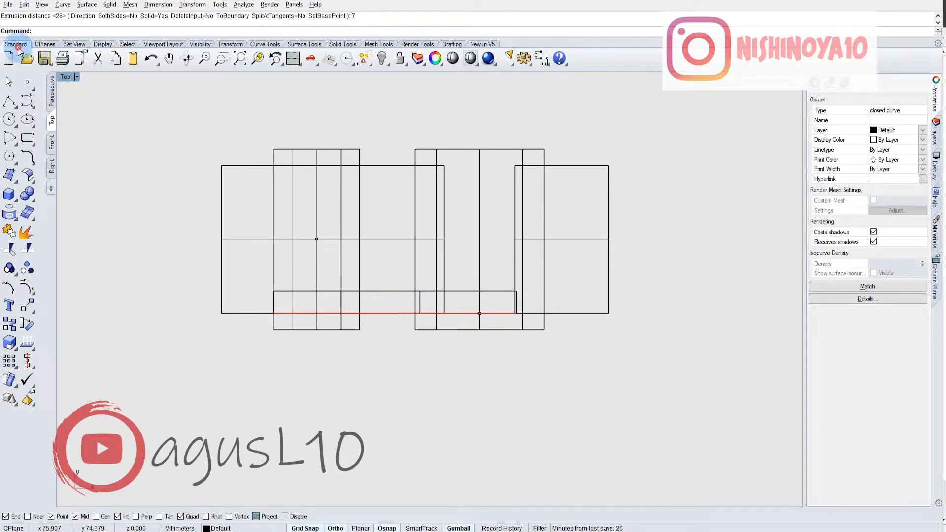
left_click(470, 57)
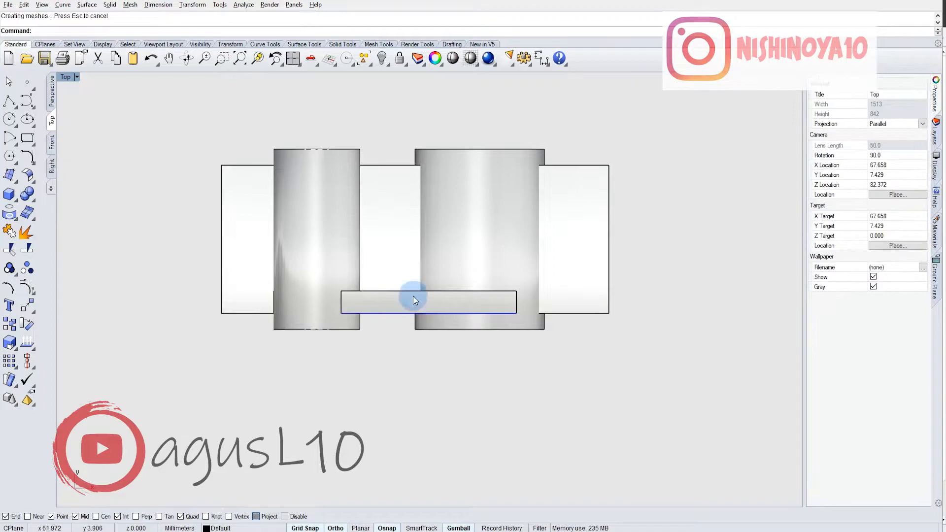
left_click(413, 299)
Examine the extruded rib from several angles and compare it with the isometric view in the Latihan Drawing 1 PDF.
left_click(51, 92)
right_click_drag(325, 251, 362, 170)
left_click(476, 183)
mouse_move(446, 239)
right_mouse_down()
mouse_move(486, 214)
mouse_move(460, 250)
right_mouse_up()
left_click(365, 267)
right_click_drag(498, 217, 490, 256)
left_click(549, 170)
key("alt+Tab")
left_click(527, 217)
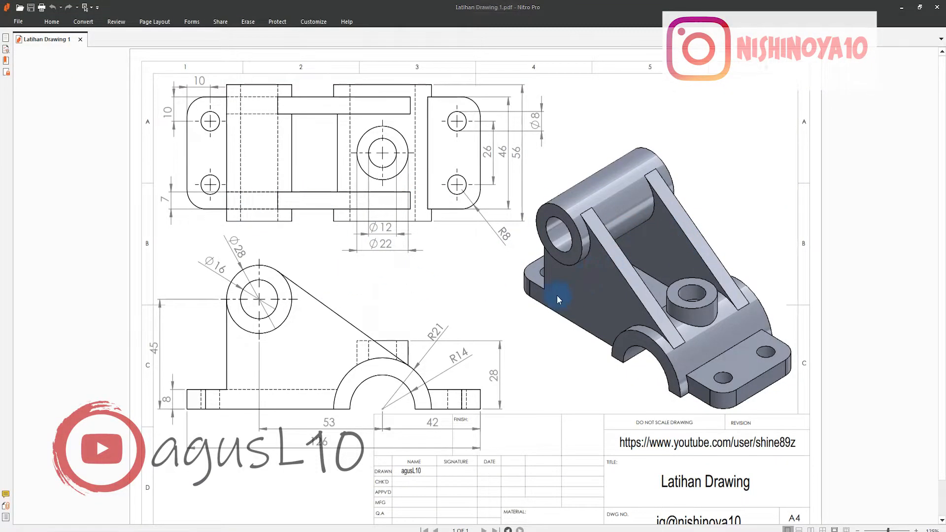
key("alt+Tab")
right_click_drag(467, 243, 437, 271)
scroll(433, 268, "up", 2)
right_click_drag(368, 183, 353, 197)
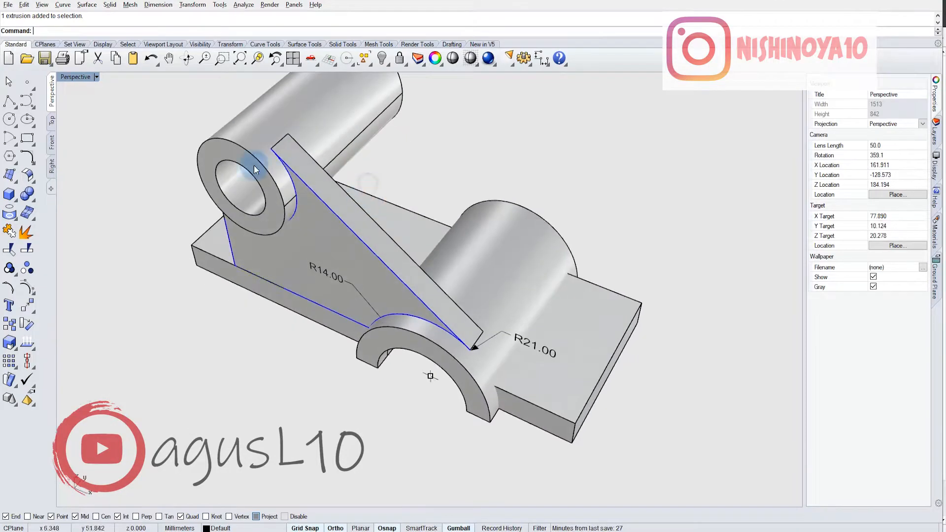
Mirror a copy of the rib in the top view about the horizontal centreline through the midpoint of the base plate's end edge.
left_click(52, 126)
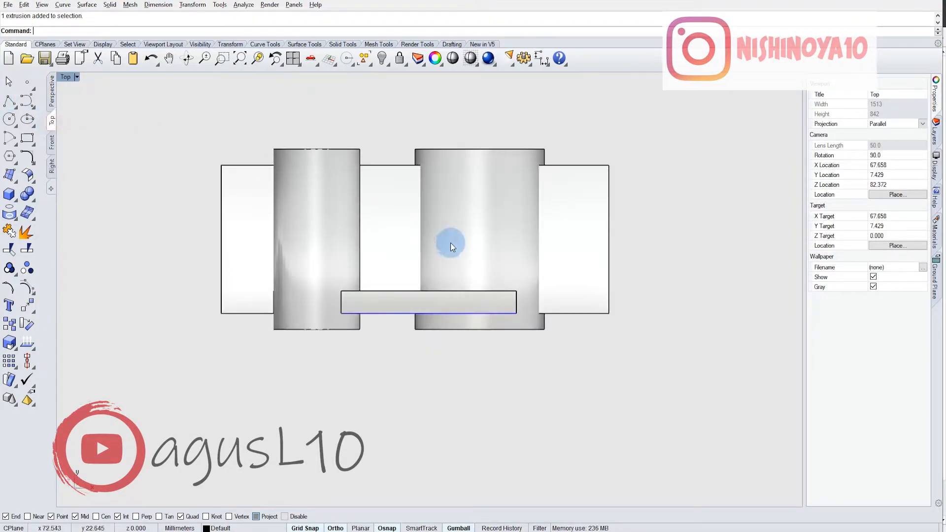
right_click_drag(450, 243, 360, 249)
left_click(342, 262)
right_click_drag(418, 258, 421, 266)
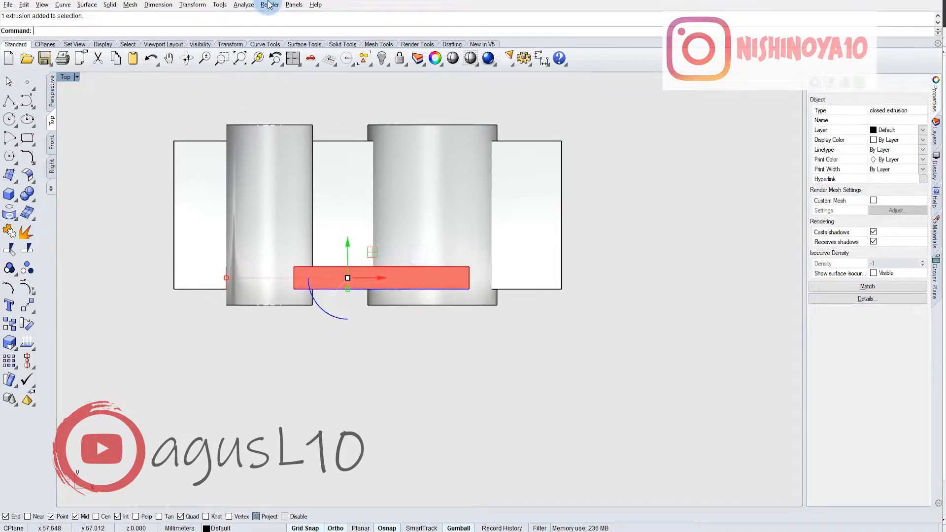
left_click(193, 5)
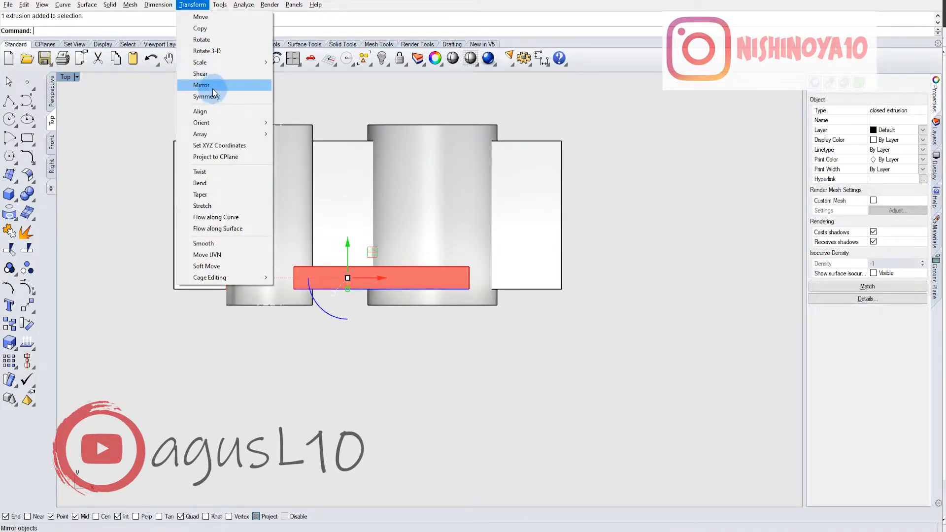
left_click(212, 87)
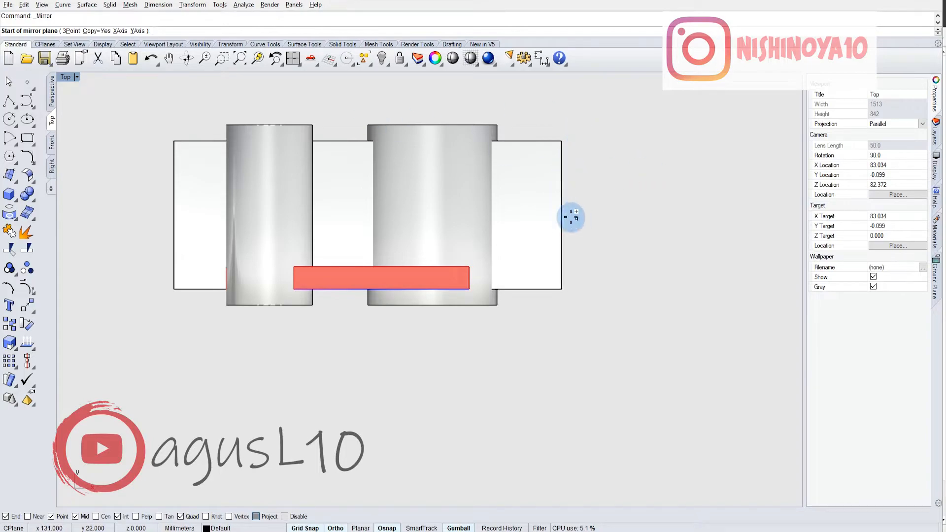
left_click(560, 215)
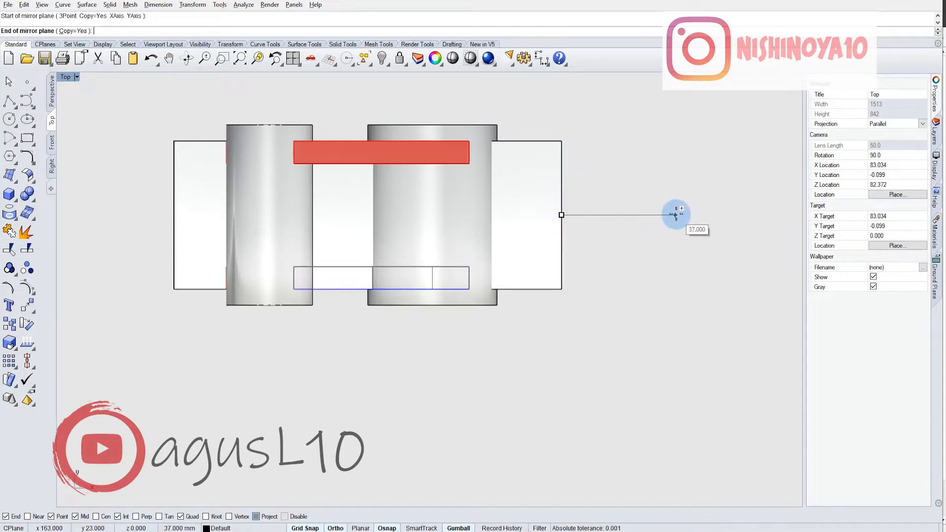
left_click(676, 215)
left_click(392, 149)
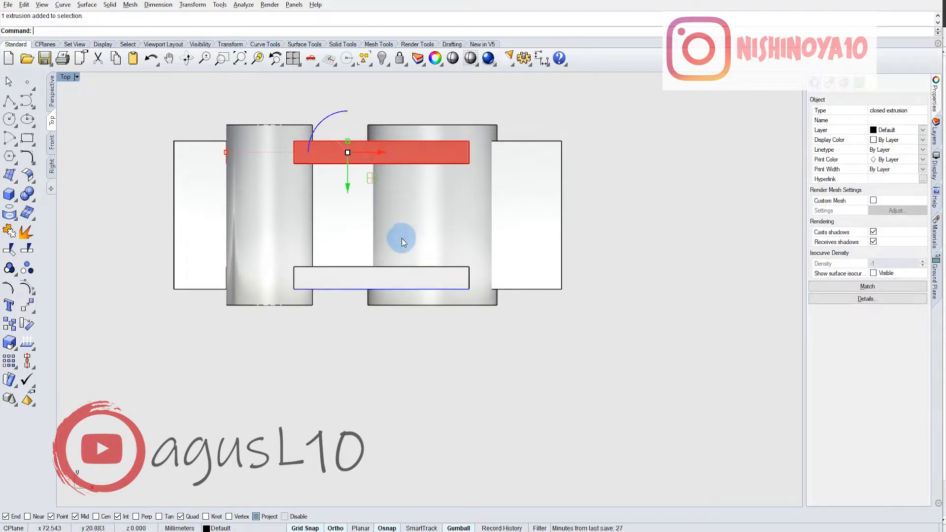
left_click(348, 378)
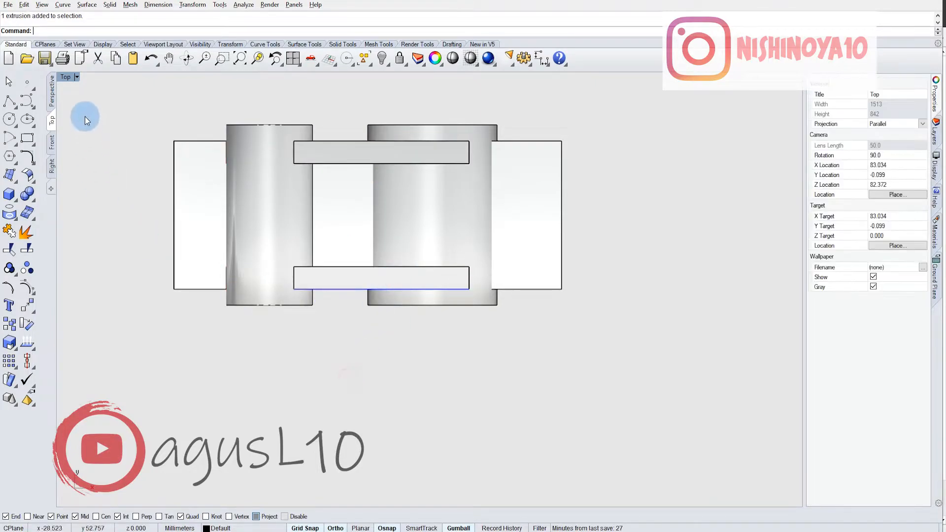
Compare the bracket with its two ribs against the Latihan Drawing 1 PDF from several angles.
left_click(53, 91)
right_click_drag(412, 249, 524, 190)
key("alt+Tab")
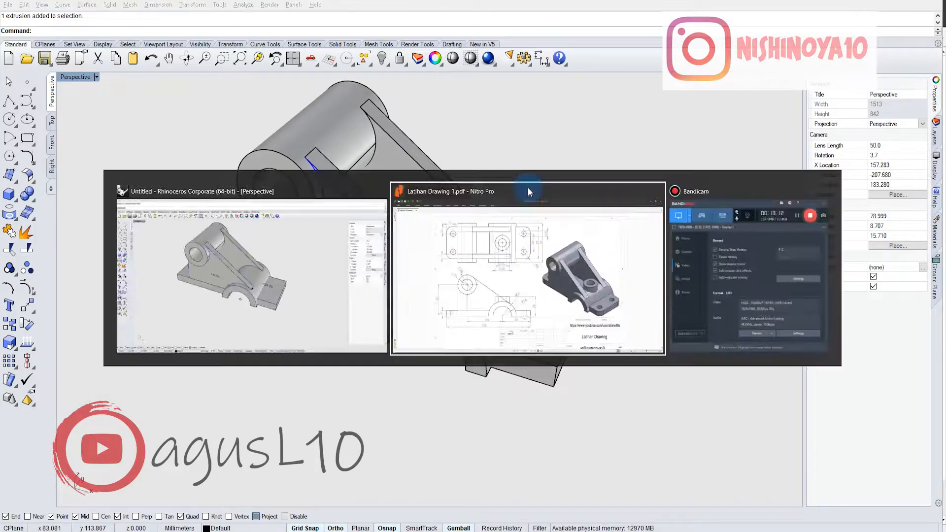
left_click(527, 191)
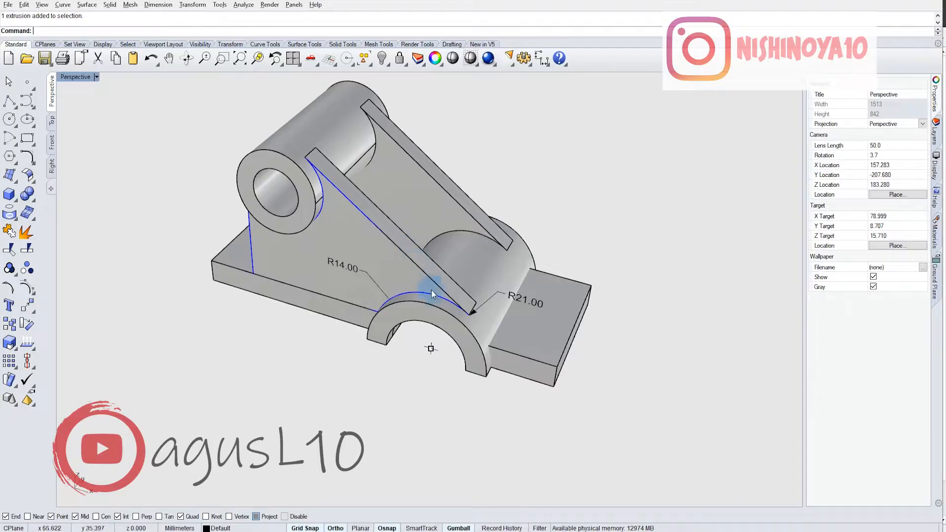
mouse_move(433, 270)
right_mouse_down()
mouse_move(453, 264)
mouse_move(446, 211)
mouse_move(458, 257)
mouse_move(414, 275)
mouse_move(429, 332)
mouse_move(454, 280)
right_mouse_up()
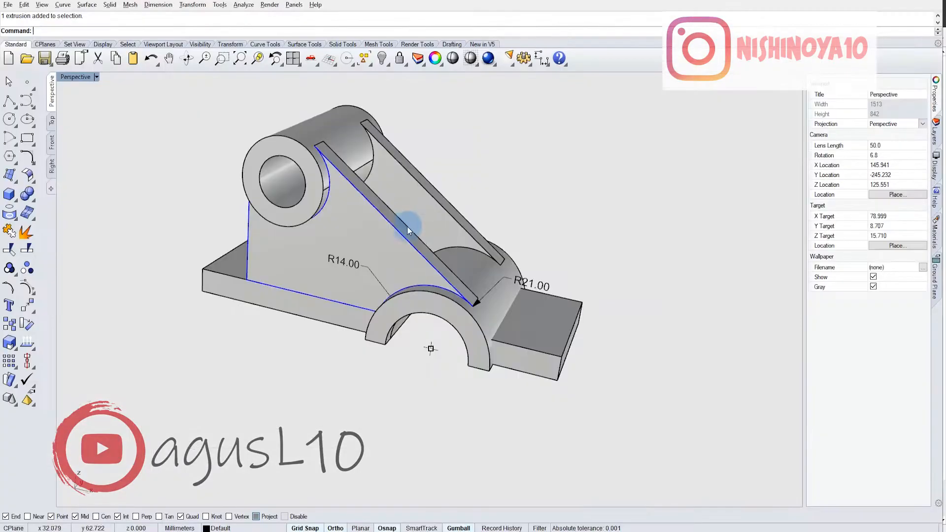
mouse_move(414, 220)
right_mouse_down()
mouse_move(401, 194)
mouse_move(411, 211)
mouse_move(403, 255)
mouse_move(375, 239)
mouse_move(401, 211)
mouse_move(416, 268)
mouse_move(456, 271)
right_mouse_up()
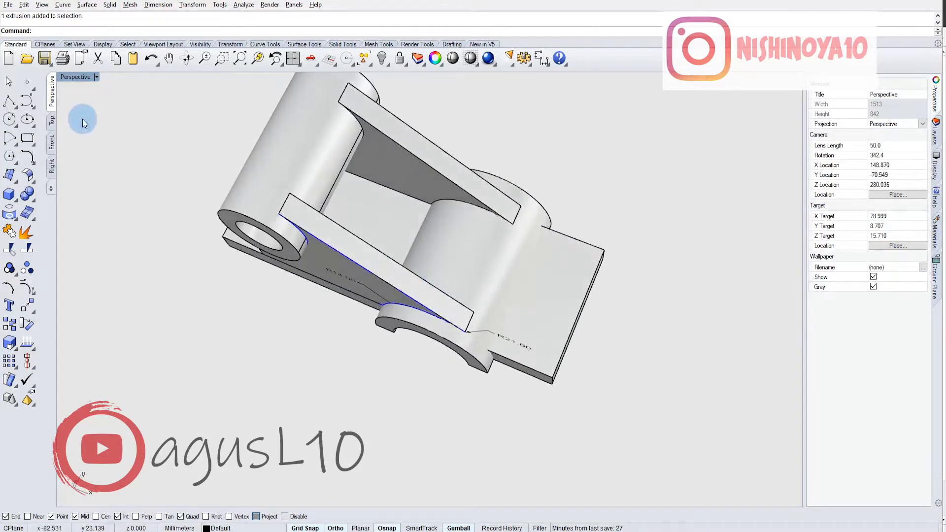
Draw a diagonal line in the top view between opposite corners of the arch's rectangular outline.
left_click(51, 120)
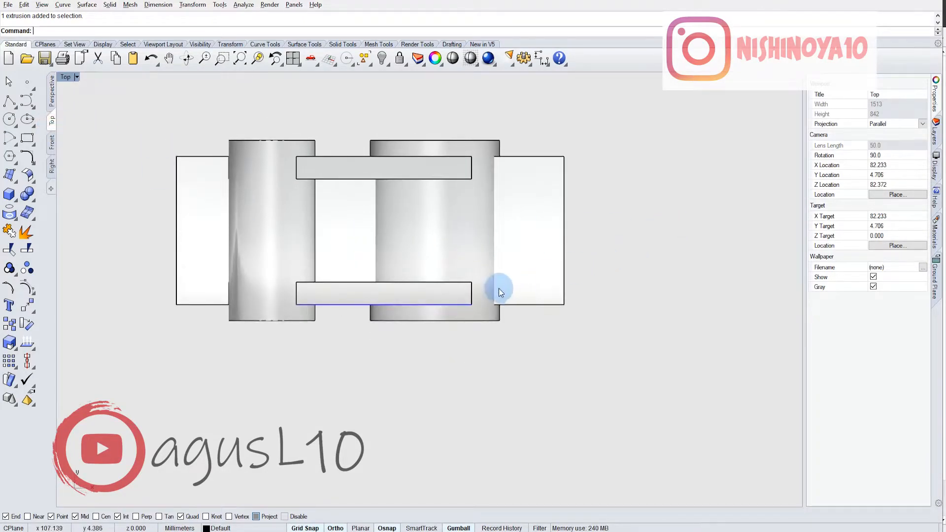
left_click(15, 107)
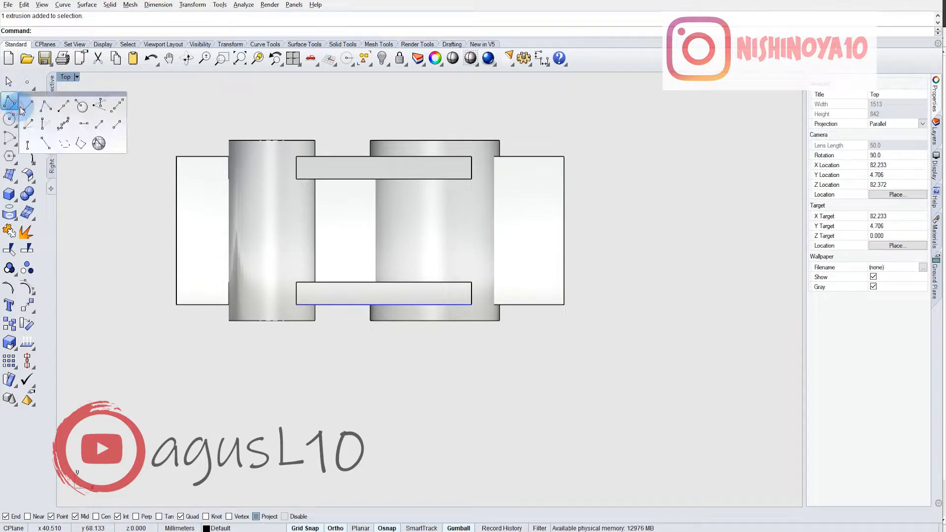
left_click(22, 107)
left_click(363, 326)
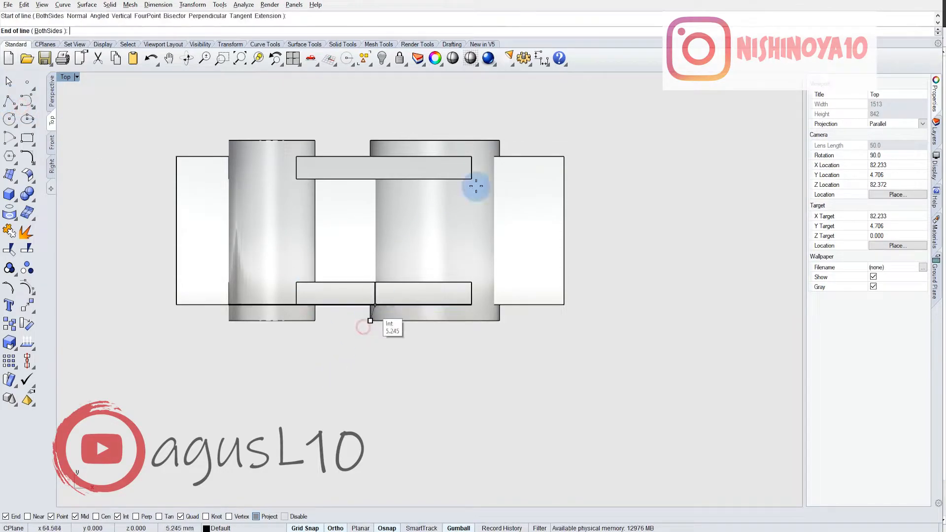
left_click(505, 137)
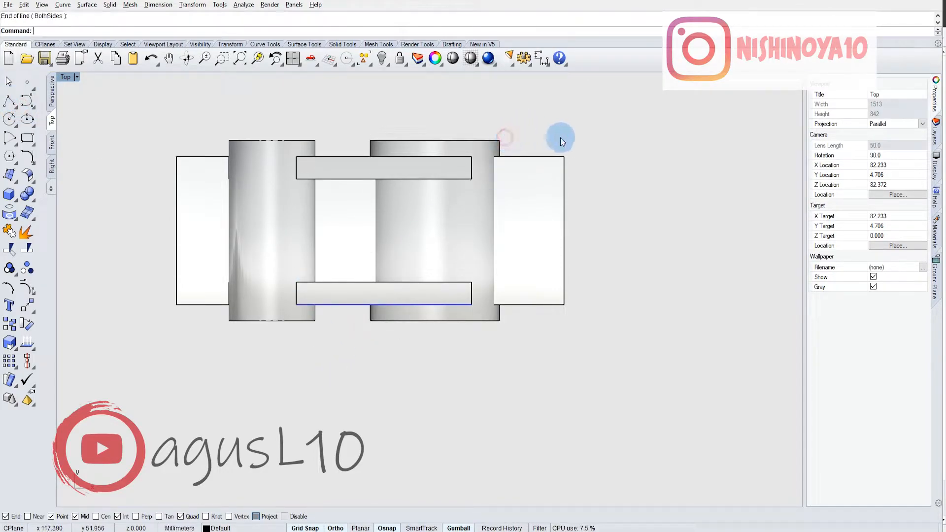
Set the top view to wireframe display and place a point at the midpoint of the arch's diagonal line.
right_click_drag(460, 187, 466, 200)
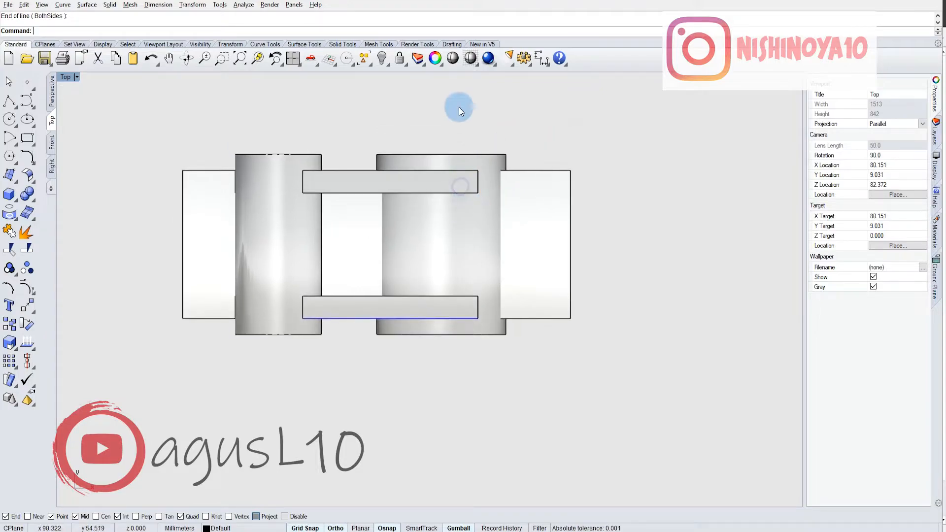
left_click(466, 63)
scroll(446, 240, "up", 4)
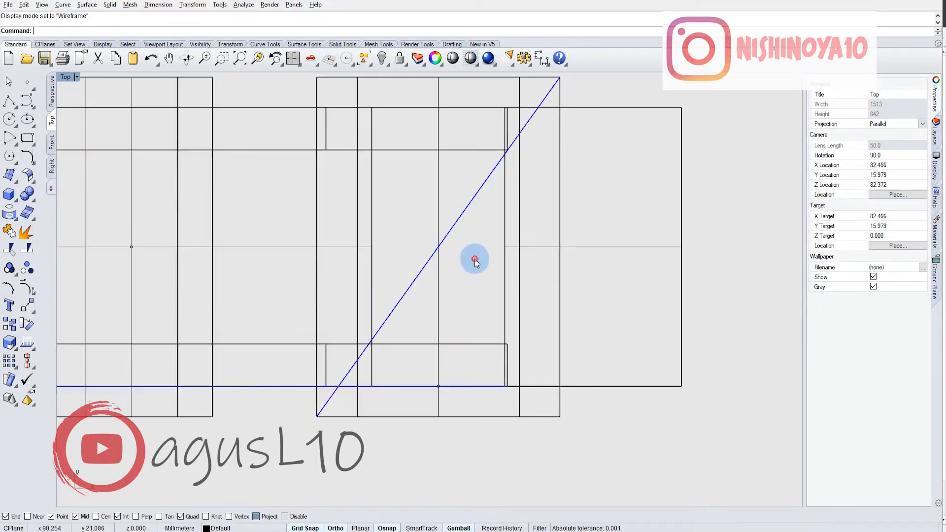
right_click_drag(475, 259, 476, 243)
left_click(31, 84)
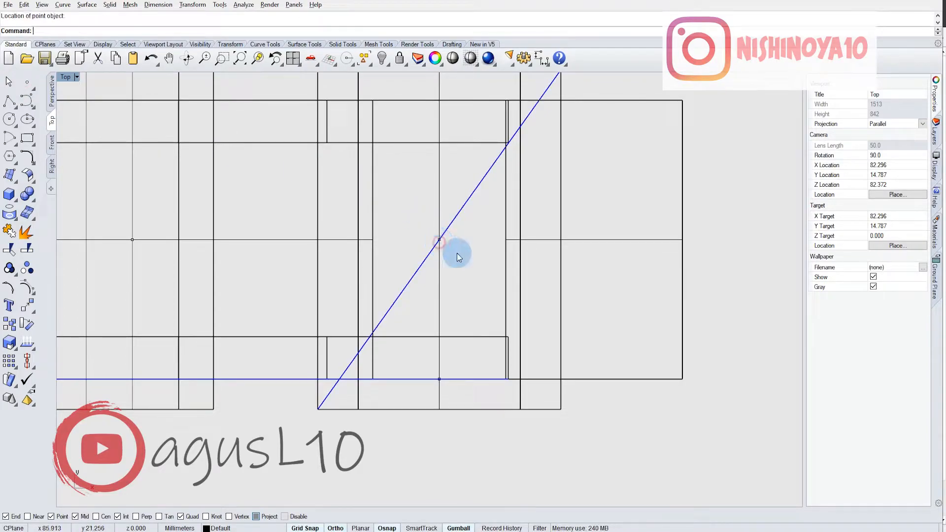
right_click_drag(457, 254, 453, 217)
scroll(453, 217, "up", 10)
scroll(453, 216, "down", 10)
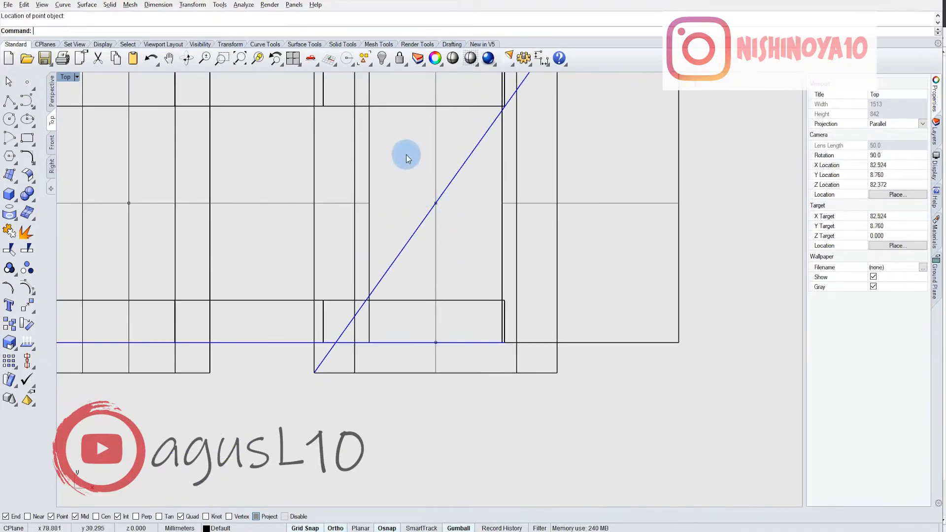
left_click(457, 220)
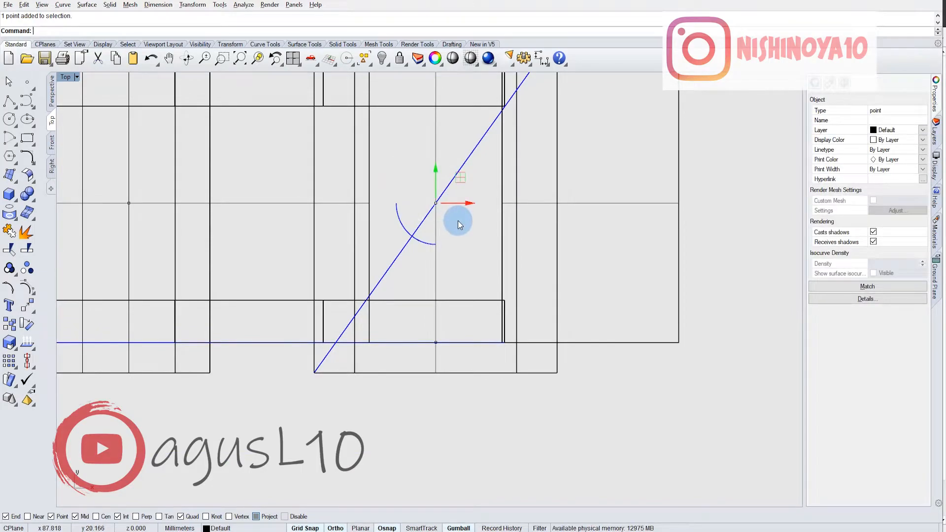
key("Escape")
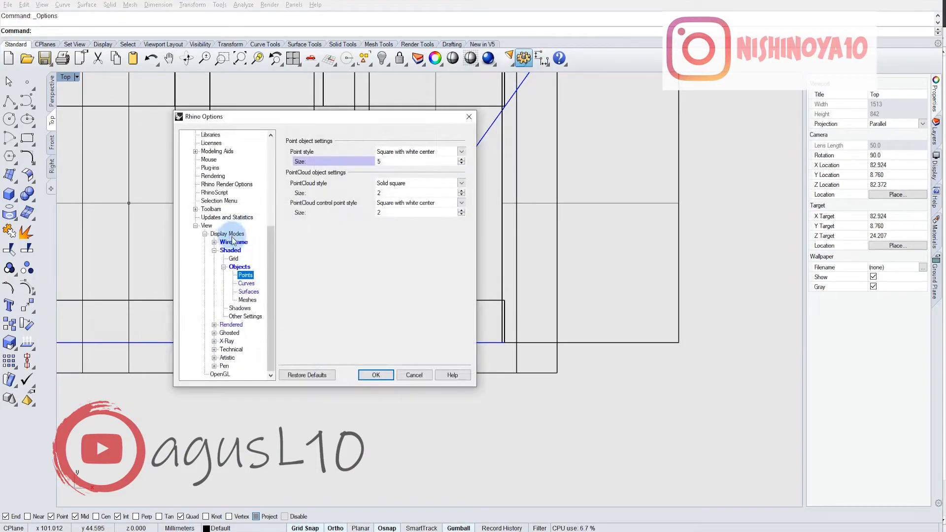
Set the point object size for the Wireframe display mode to 4 in the Rhino options.
left_click(234, 242)
left_click(214, 242)
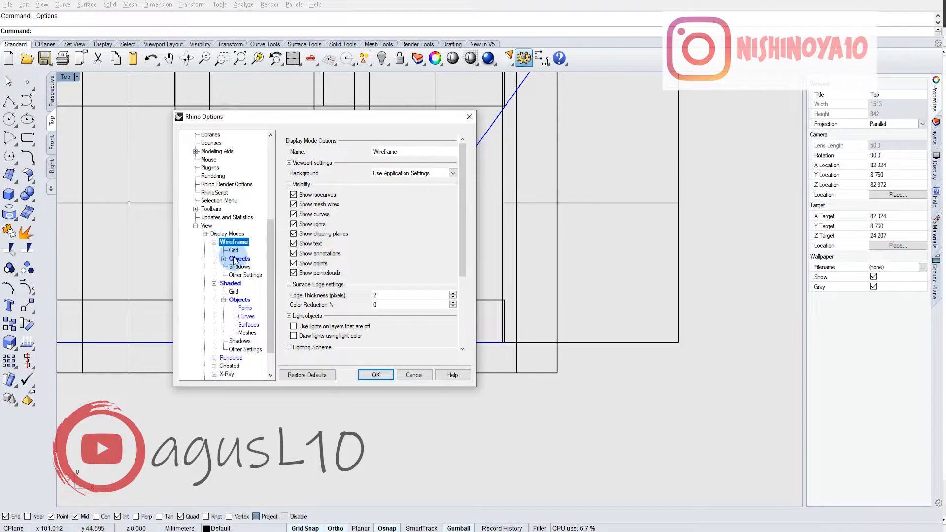
left_click(235, 260)
left_click(224, 259)
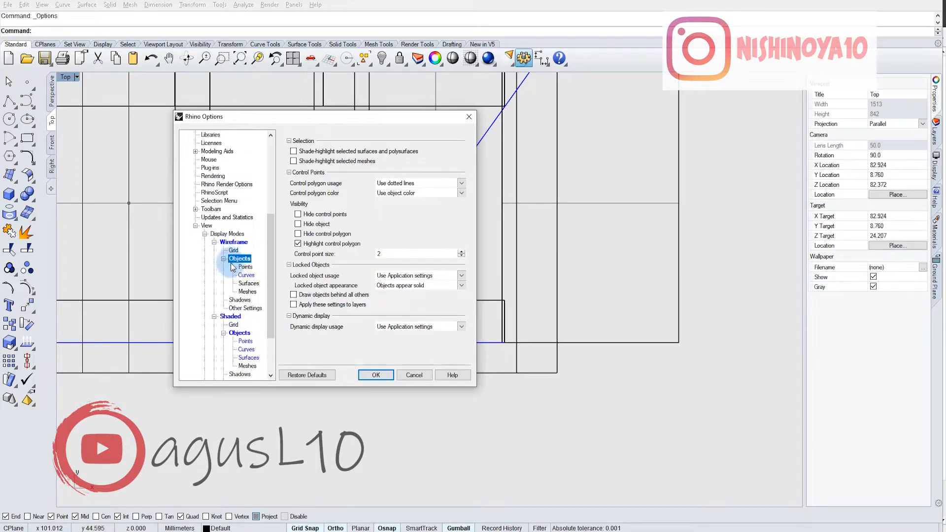
left_click(246, 268)
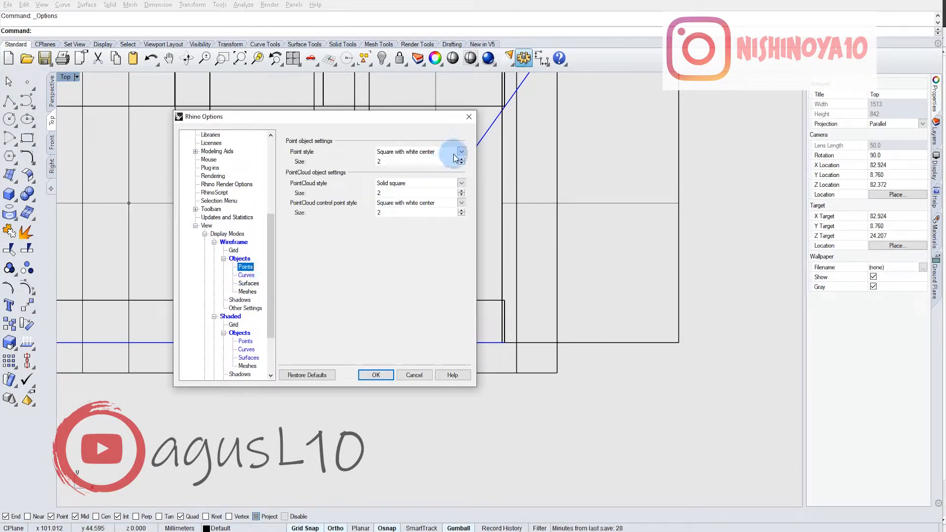
left_click_drag(415, 121, 317, 123)
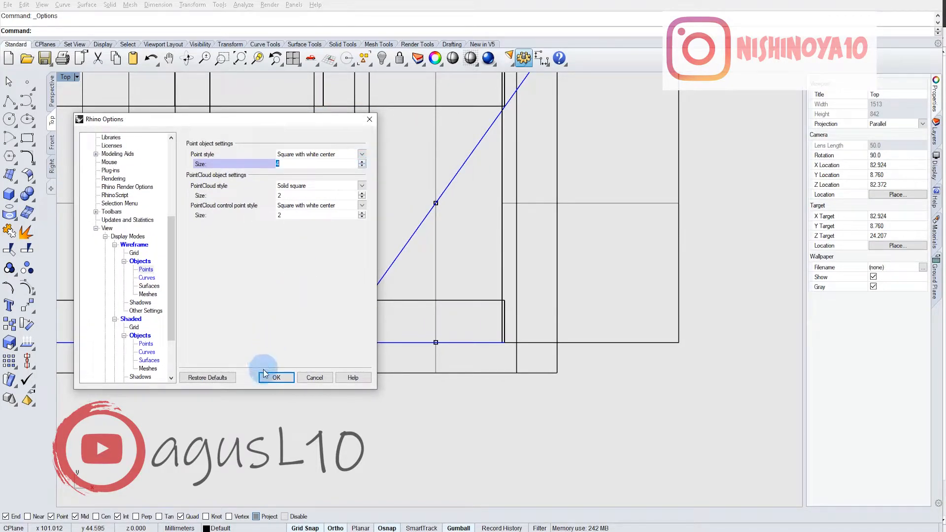
left_click(266, 379)
Check the boss dimensions in the Latihan Drawing 1 PDF and draw a 12 mm diameter circle centred on the arch's midpoint.
right_click_drag(391, 224, 424, 249)
left_click_drag(428, 199, 491, 256)
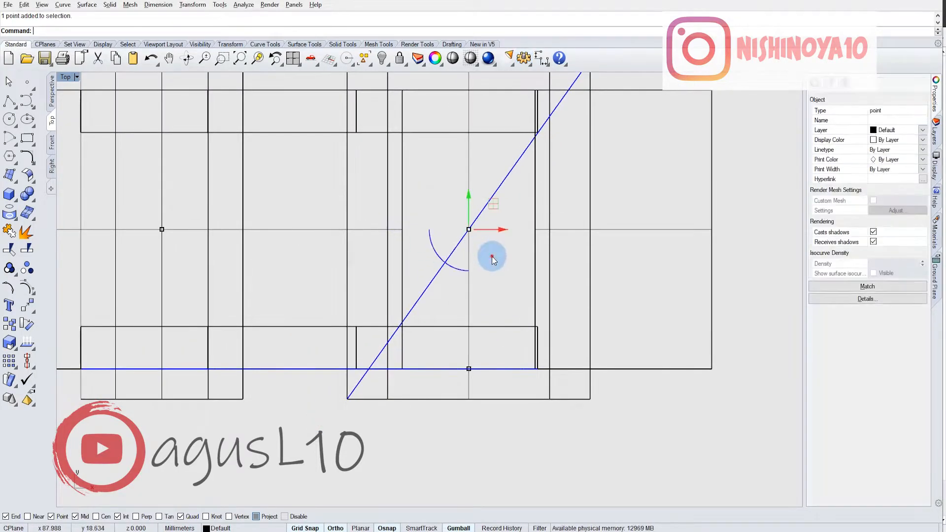
left_click(491, 256)
mouse_move(492, 256)
right_mouse_down()
mouse_move(500, 221)
mouse_move(482, 270)
right_mouse_up()
key("alt+Tab")
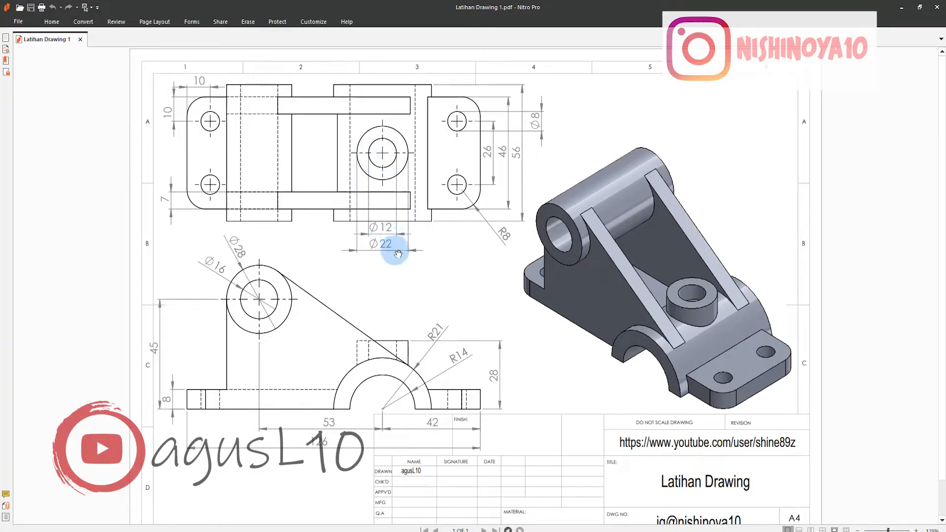
key("alt+Tab")
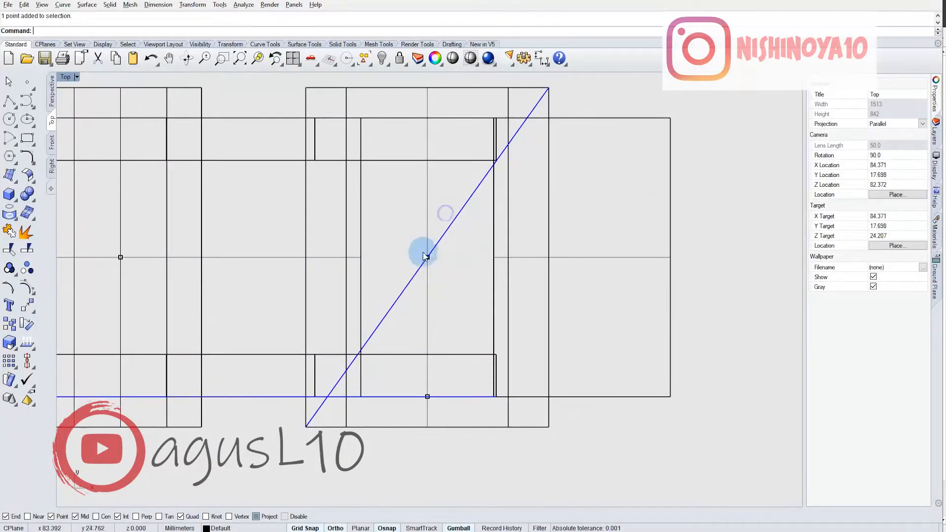
left_click(9, 120)
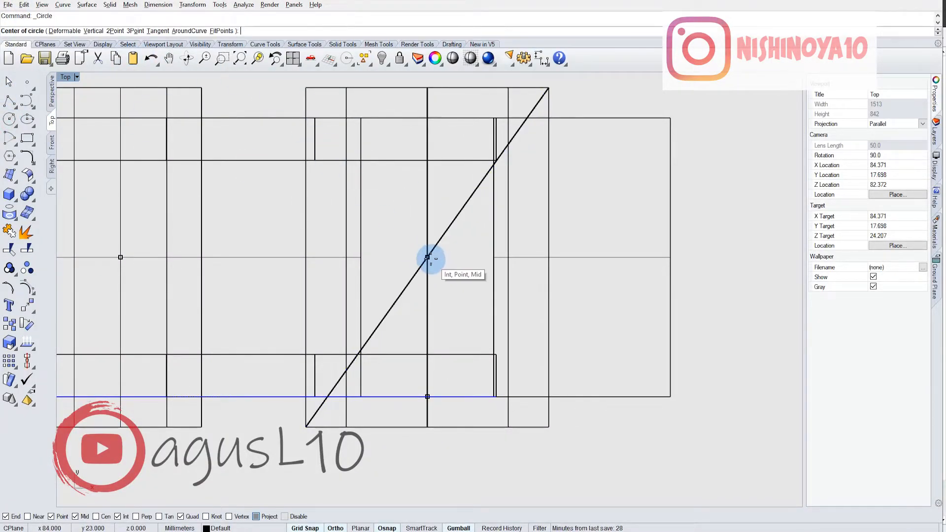
left_click(427, 257)
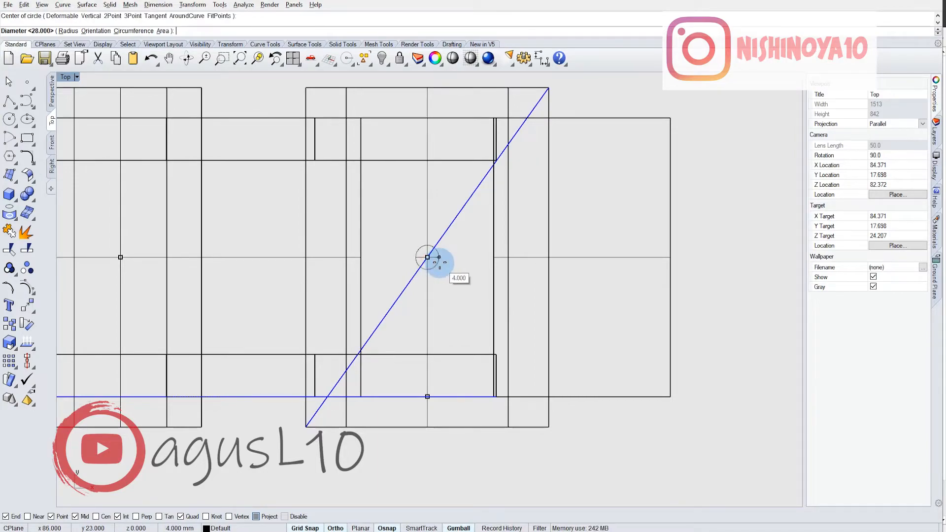
key("Return")
Draw a concentric 22 mm diameter circle around the boss hole circle.
scroll(439, 262, "up", 2)
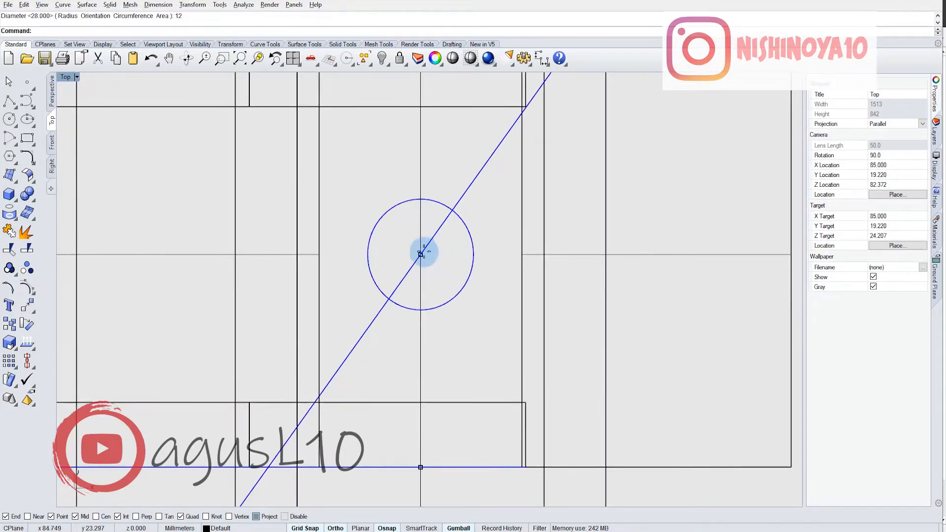
type("2")
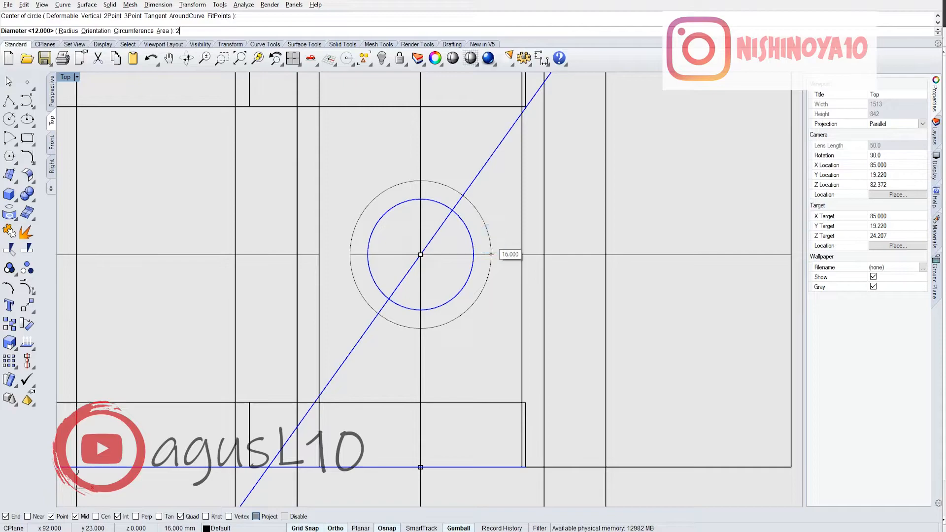
type("2")
key("Return")
scroll(487, 239, "down", 4)
scroll(477, 264, "up", 3)
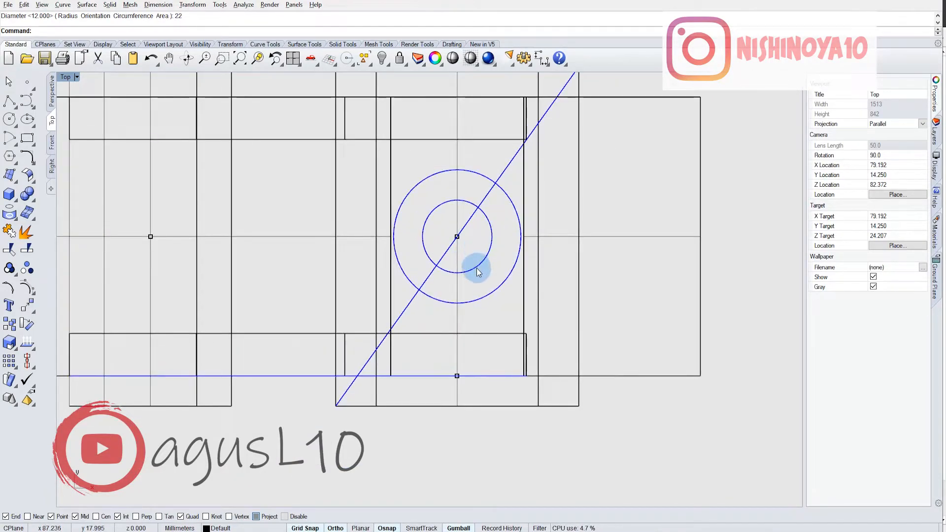
Extrude the two concentric circles together 28 mm upward as a solid, taking the height from the Latihan Drawing 1 PDF.
left_click_drag(476, 266, 474, 262)
scroll(481, 276, "down", 3)
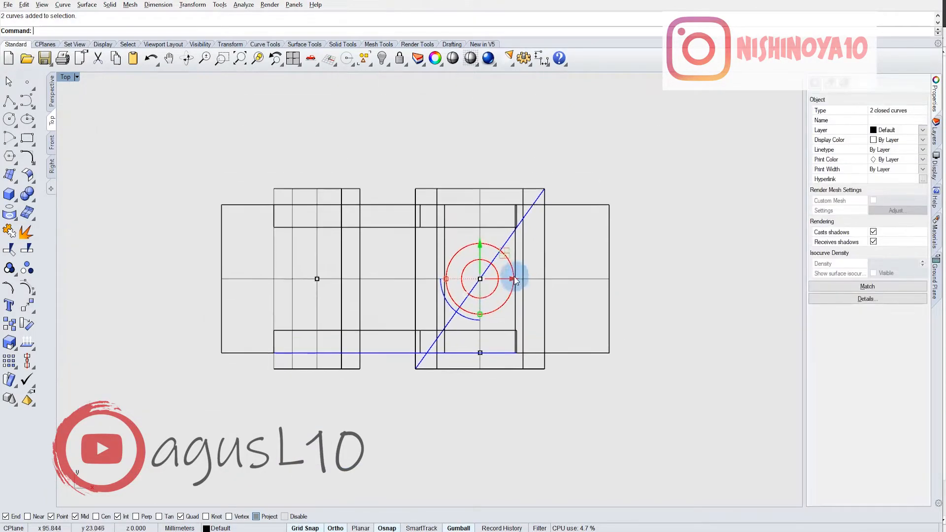
left_click(55, 103)
mouse_move(213, 194)
right_mouse_down()
mouse_move(426, 167)
mouse_move(526, 271)
mouse_move(465, 307)
right_mouse_up()
scroll(466, 304, "up", 6)
key("alt+Tab")
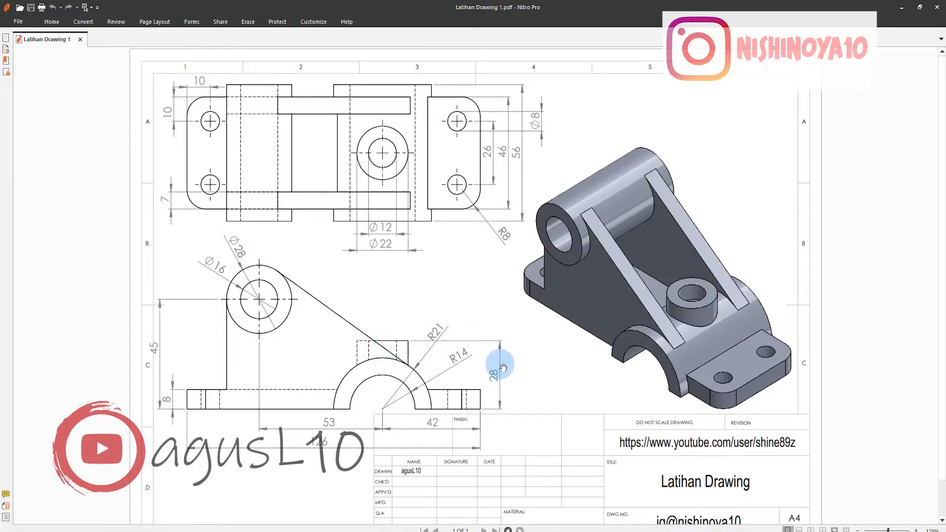
key("alt+Tab")
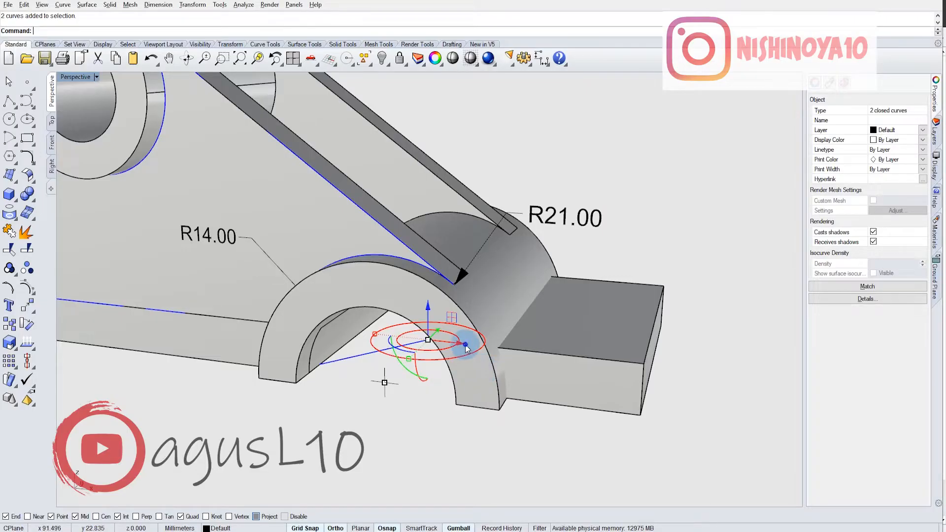
right_click_drag(466, 348, 458, 359)
left_click(104, 5)
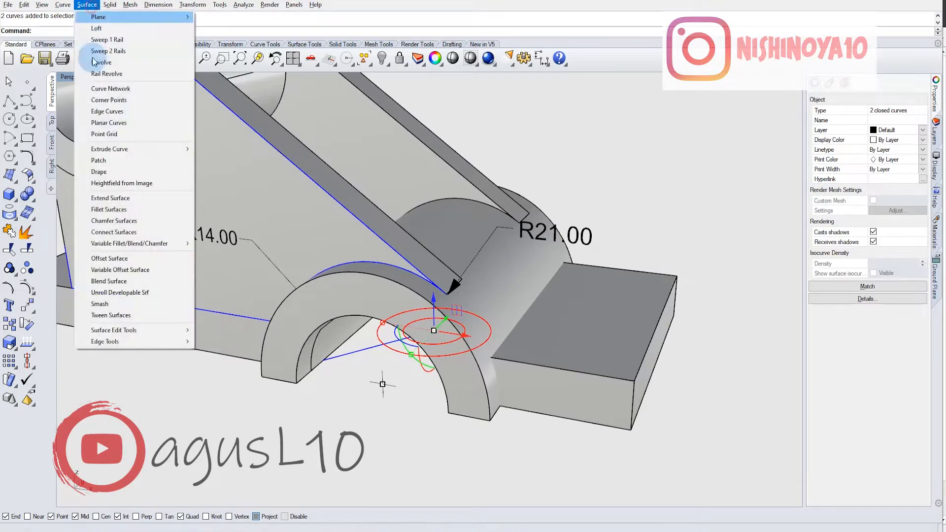
mouse_move(122, 151)
left_click(214, 148)
scroll(472, 251, "down", 5)
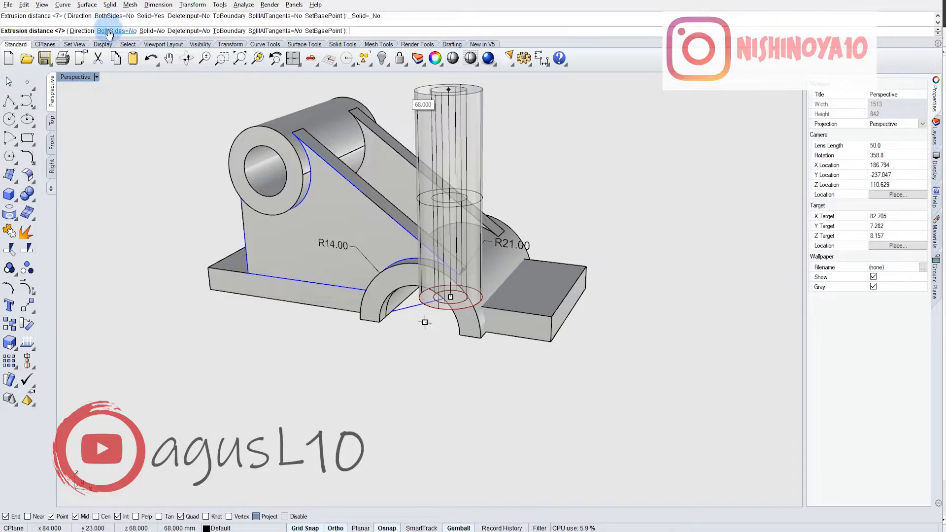
left_click(147, 30)
right_click_drag(547, 148, 545, 169)
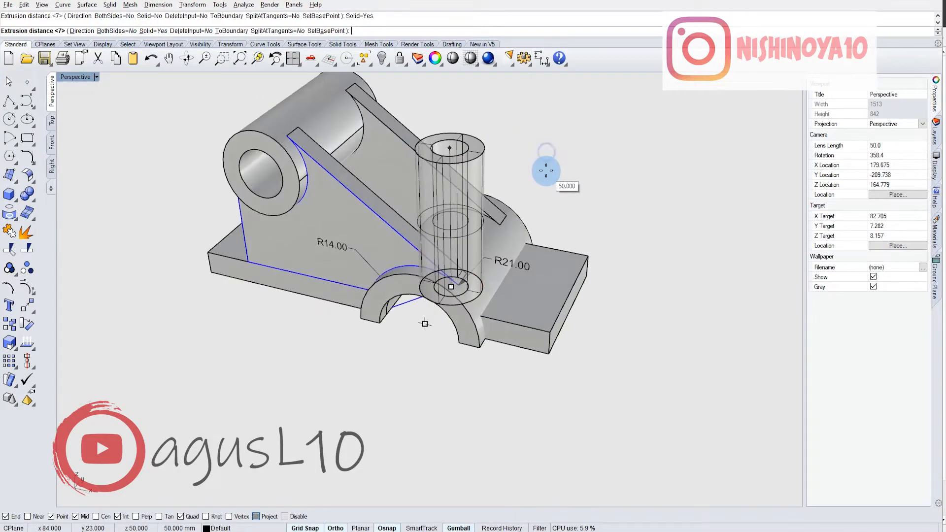
type("28")
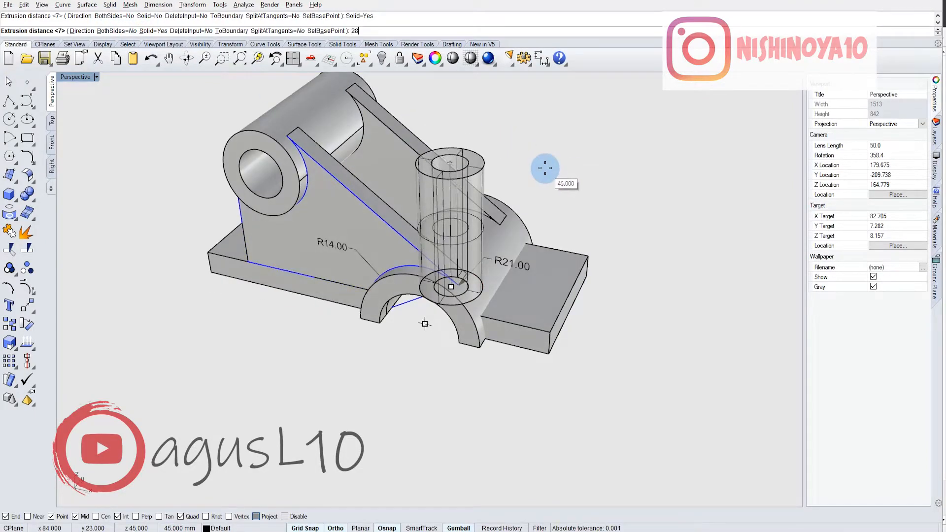
key("Return")
Examine the extruded boss and where it passes through the arch from several angles.
right_click_drag(540, 188, 593, 225)
left_click(547, 248)
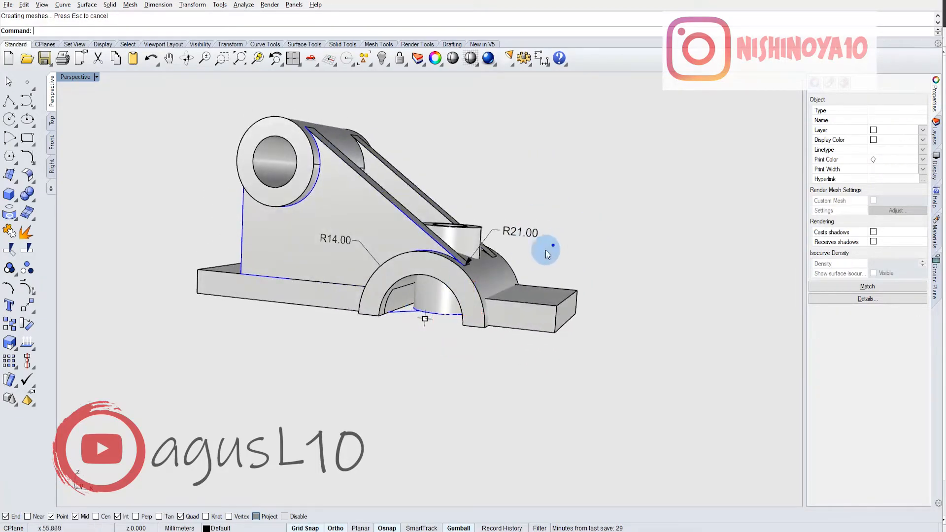
mouse_move(545, 249)
right_mouse_down()
mouse_move(509, 274)
mouse_move(525, 279)
mouse_move(507, 284)
mouse_move(466, 215)
mouse_move(445, 294)
mouse_move(468, 283)
mouse_move(443, 261)
mouse_move(433, 274)
mouse_move(511, 256)
mouse_move(502, 256)
mouse_move(533, 272)
mouse_move(475, 212)
mouse_move(536, 262)
right_mouse_up()
left_click(490, 278)
left_click(587, 230)
scroll(442, 295, "up", 6)
left_click(424, 292)
left_click(438, 382)
left_click(491, 251)
left_click(571, 251)
Trim away the part of the boss inside the arch opening, using the arch as the cutting object.
left_click(478, 262)
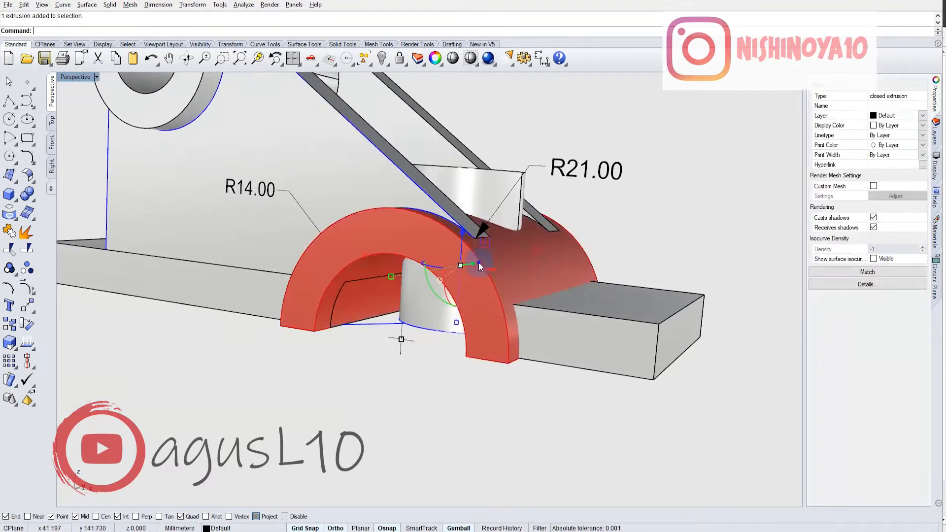
right_click_drag(478, 262, 492, 249)
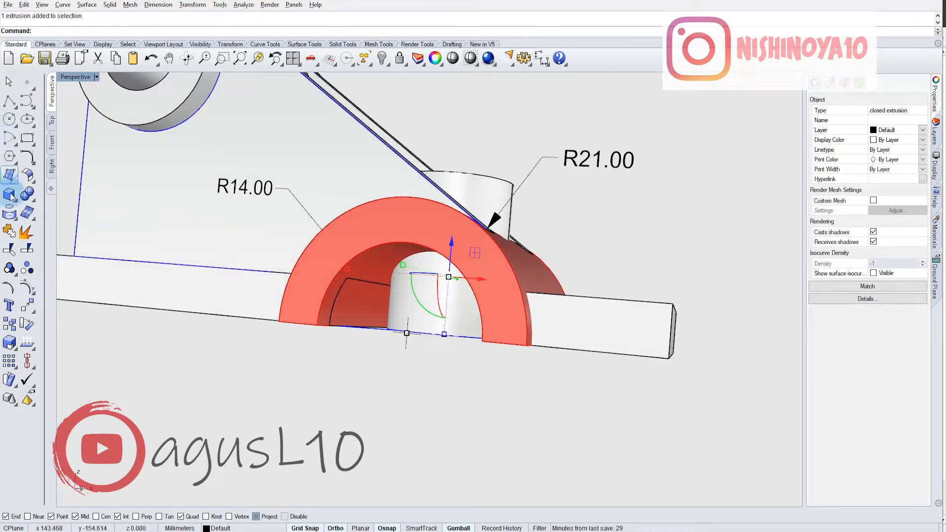
left_click(9, 249)
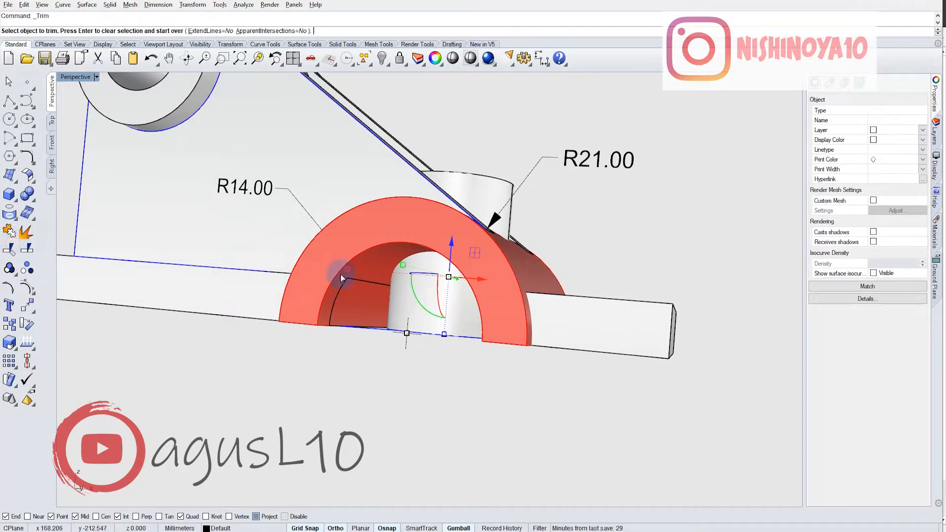
left_click(425, 298)
right_click_drag(432, 280, 456, 378)
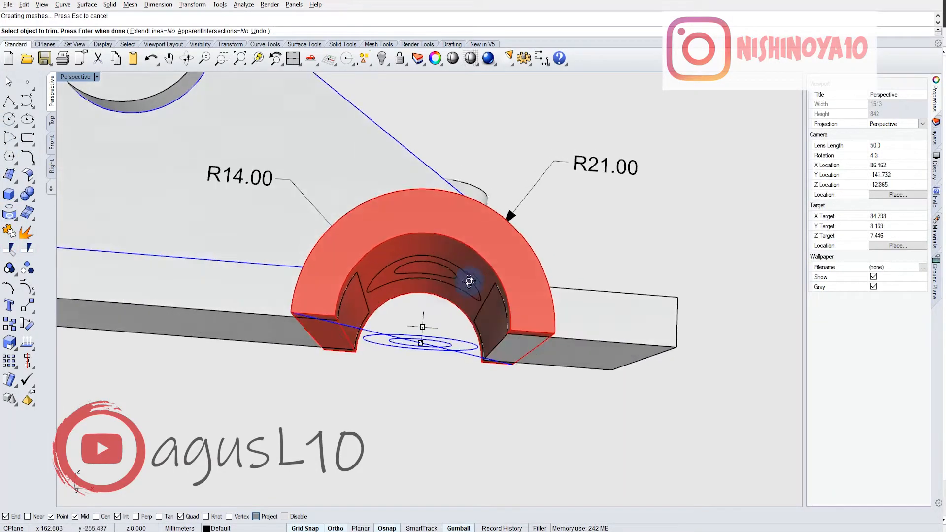
right_click(447, 358)
right_click_drag(466, 301, 485, 246)
scroll(479, 252, "down", 7)
scroll(475, 257, "up", 5)
scroll(475, 258, "down", 5)
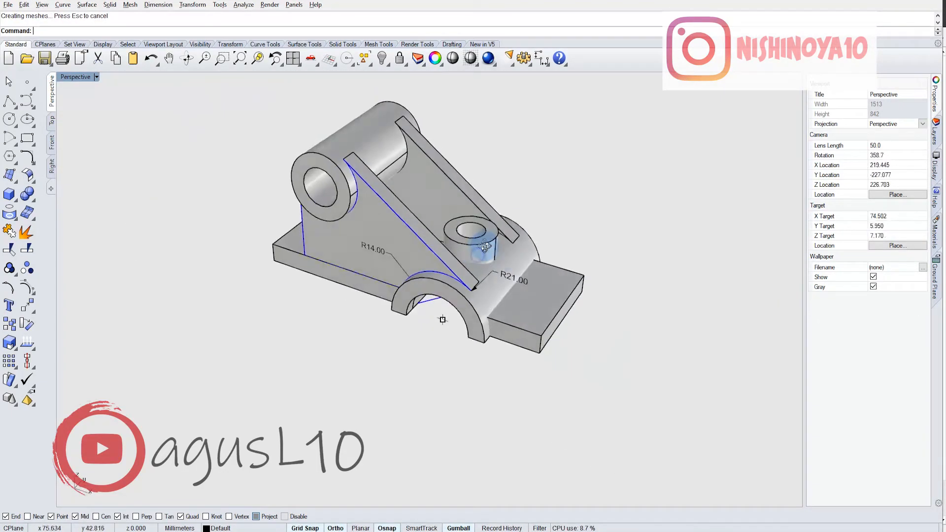
Check the base plate's mounting holes in the Latihan Drawing 1 PDF and return to the Rhino model.
left_click(534, 307)
left_click(482, 301)
left_click(572, 225)
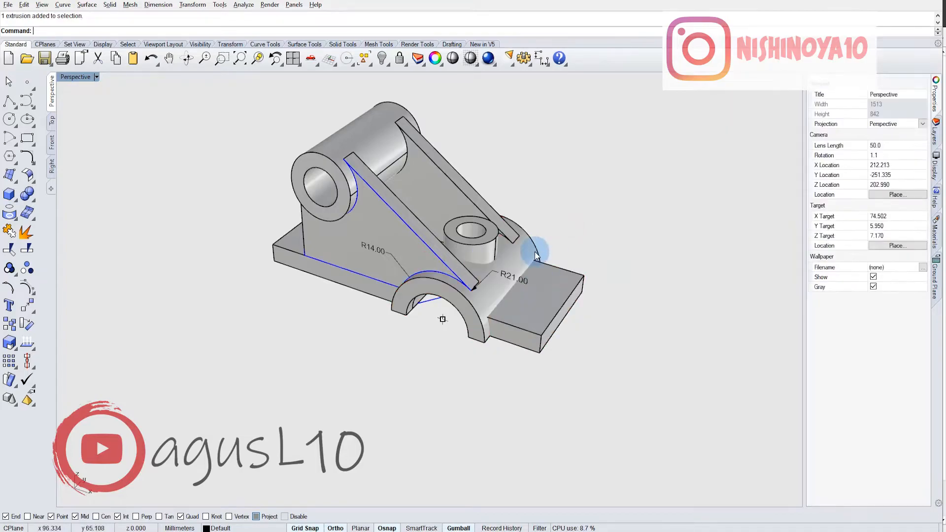
key("alt+Tab")
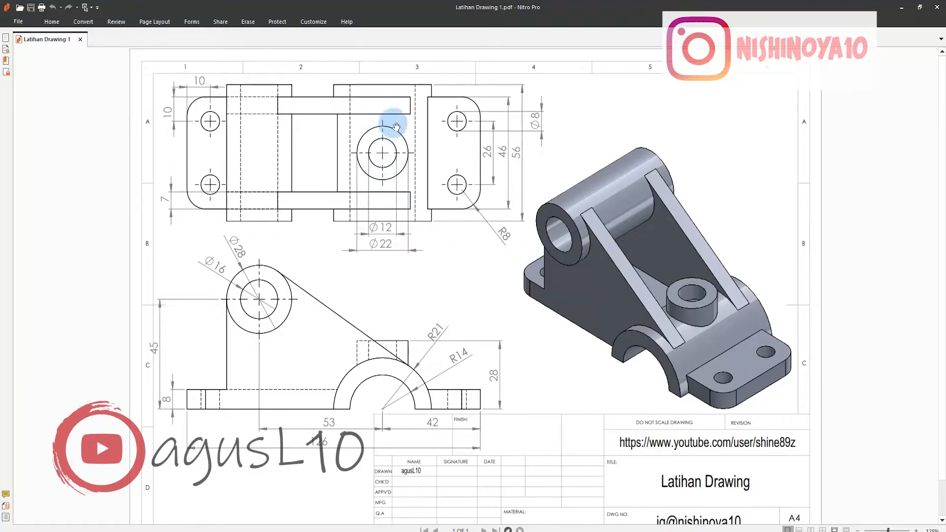
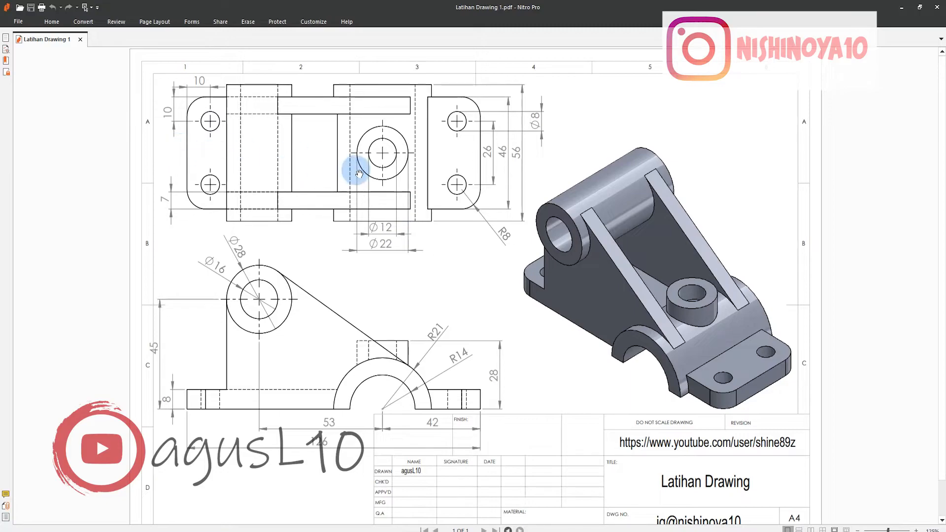
key("alt")
key("alt+Tab")
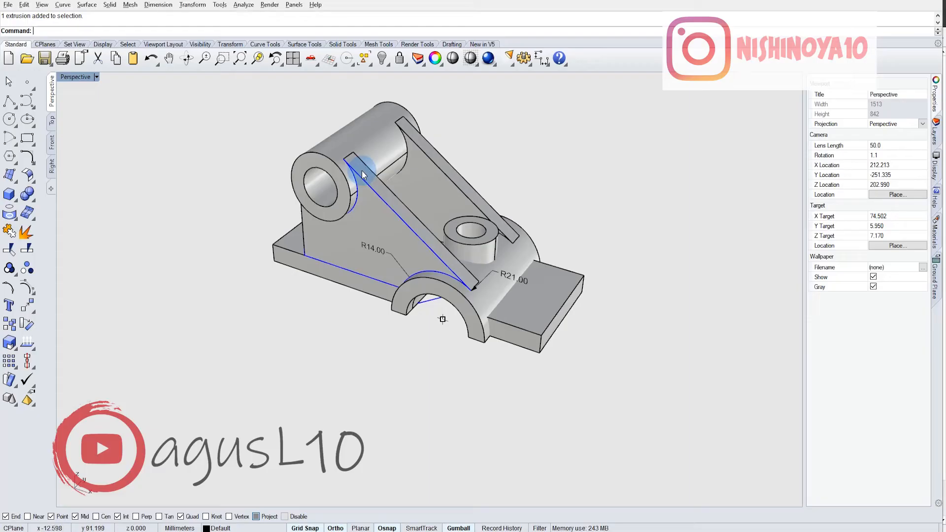
Show the model in the Top view with shaded display.
scroll(361, 171, "down", 5)
right_click_drag(362, 171, 406, 191)
scroll(407, 191, "up", 8)
left_click(51, 127)
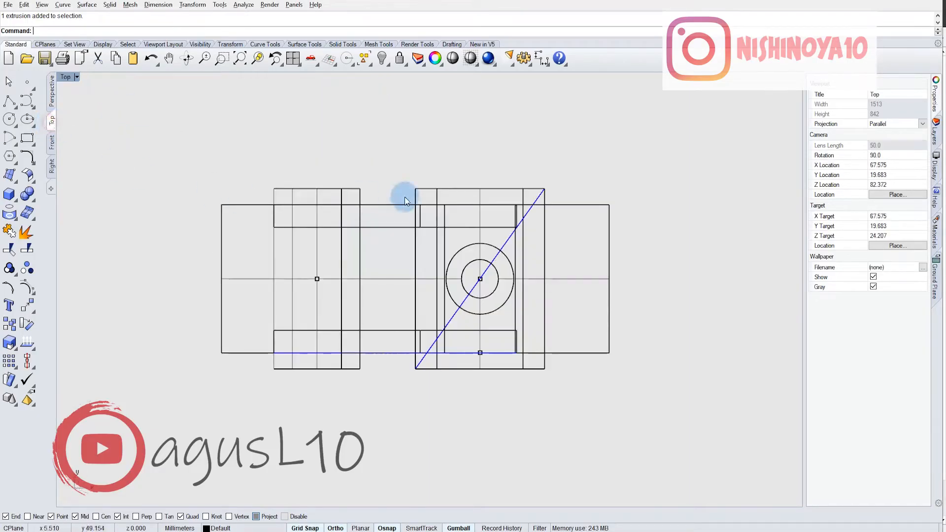
scroll(498, 226, "up", 3)
left_click(467, 59)
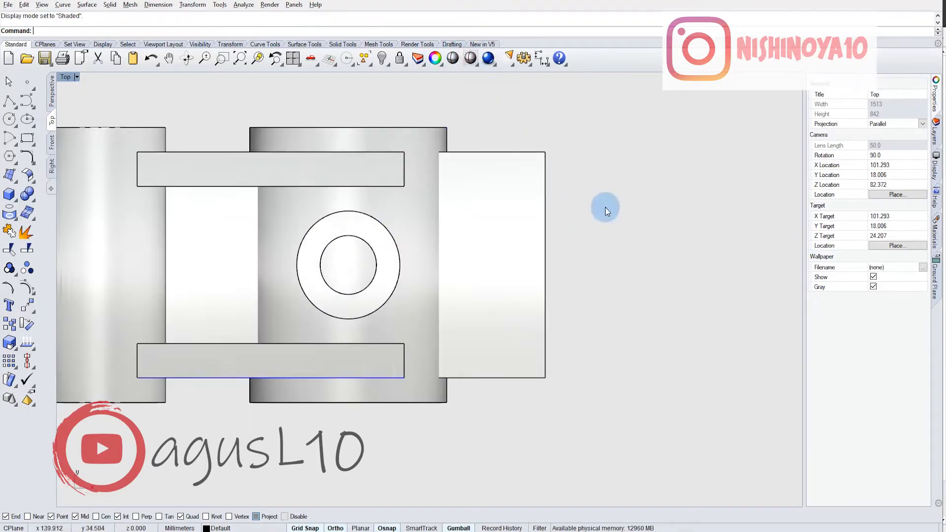
mouse_move(582, 195)
right_mouse_down()
mouse_move(610, 178)
mouse_move(616, 192)
right_mouse_up()
Place a point on the base plate's upper-left corner as the reference for the hole offsets in the Latihan Drawing 1 PDF.
key("alt+Tab")
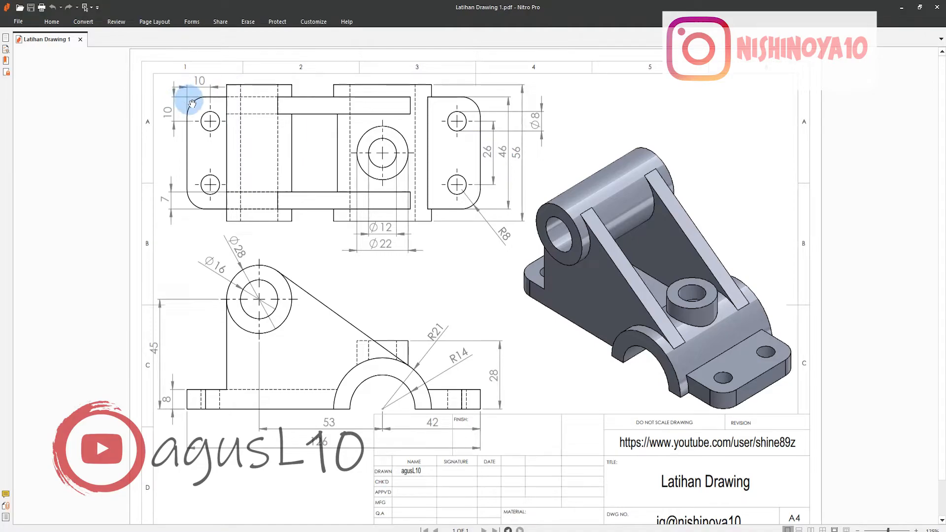
key("alt+Tab")
right_click_drag(545, 183, 590, 184)
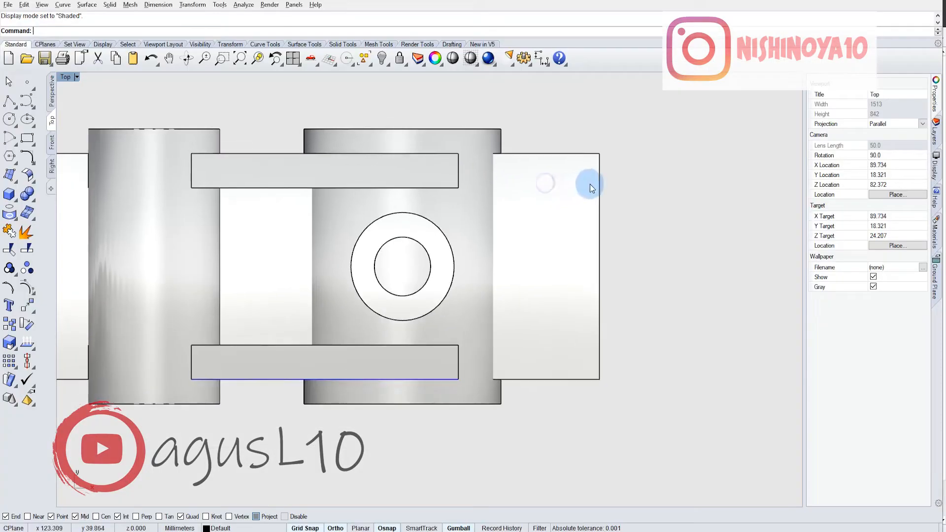
scroll(586, 184, "up", 2)
right_click_drag(331, 129, 442, 153)
right_click_drag(107, 120, 363, 142)
scroll(130, 117, "up", 2)
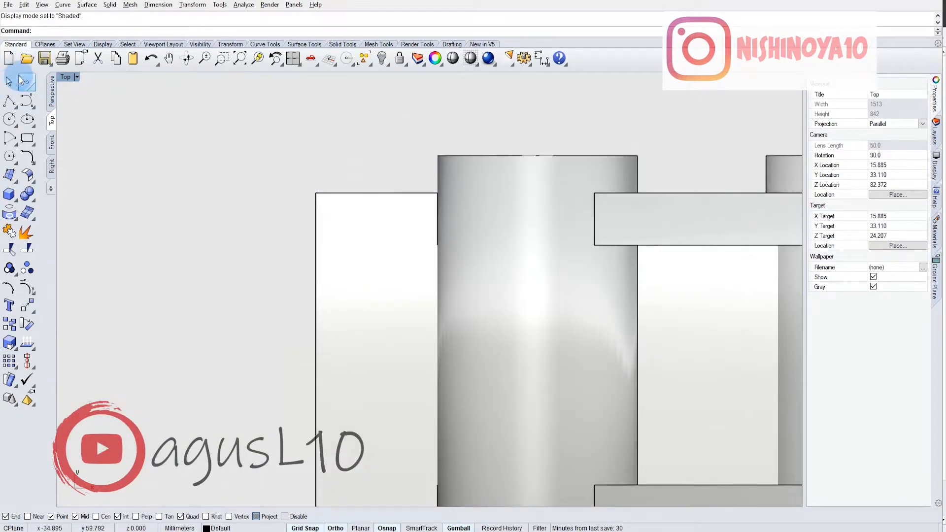
left_click(26, 81)
left_click(316, 192)
Move the corner point 10 mm in X and -10 mm in Y to the hole centre.
scroll(326, 186, "up", 3)
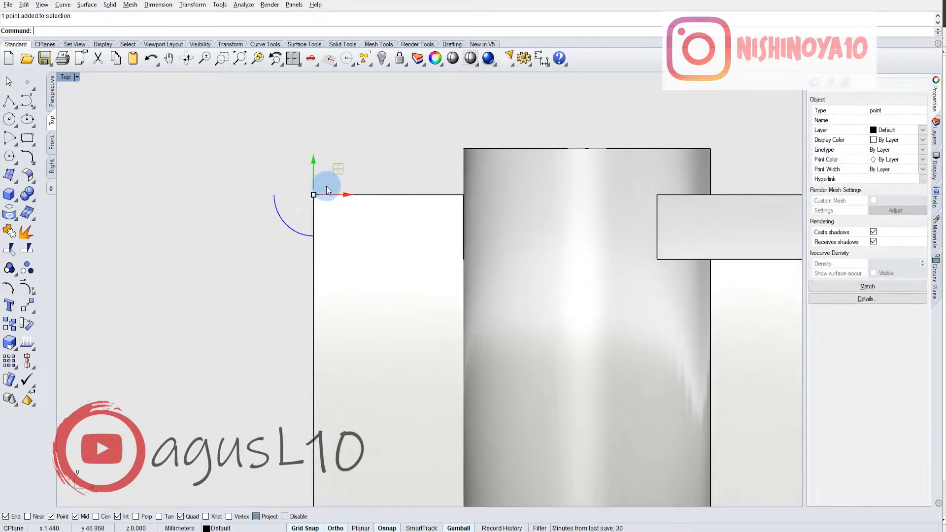
left_click(345, 200)
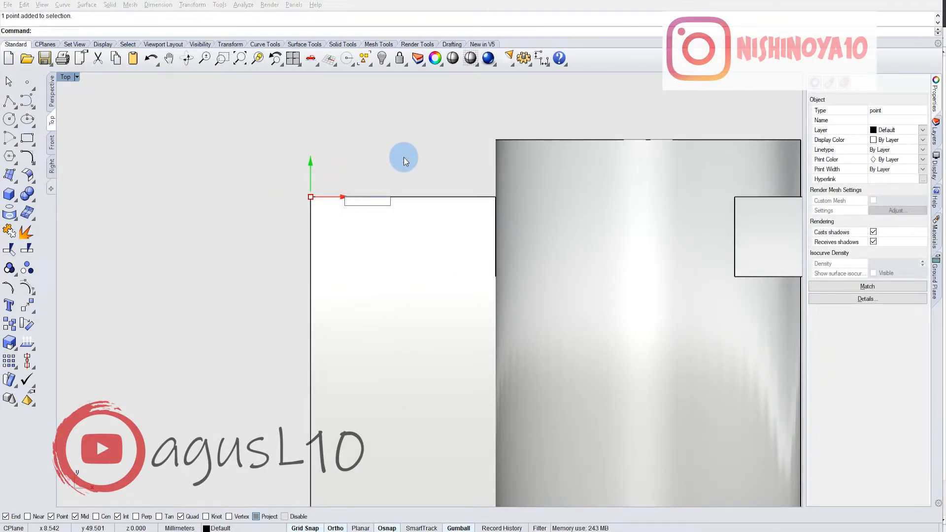
type("10")
key("Return")
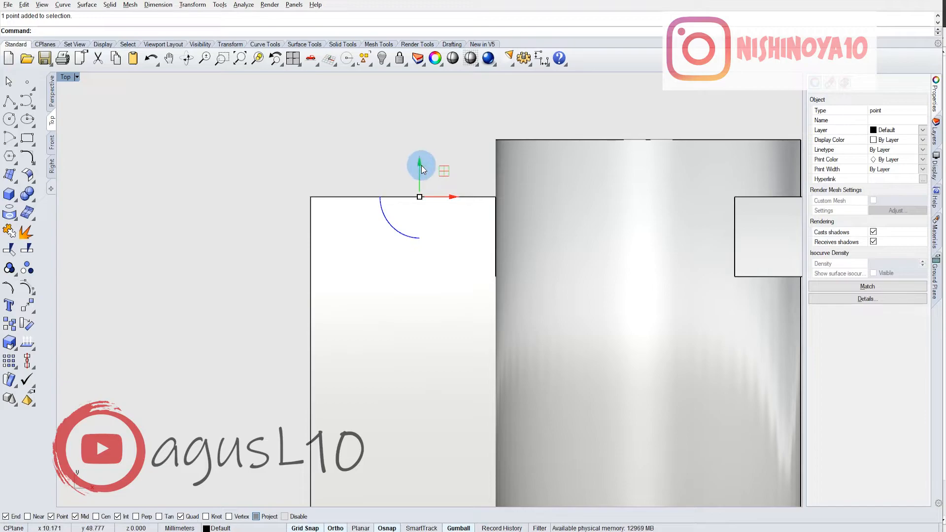
left_click(419, 161)
type("-10")
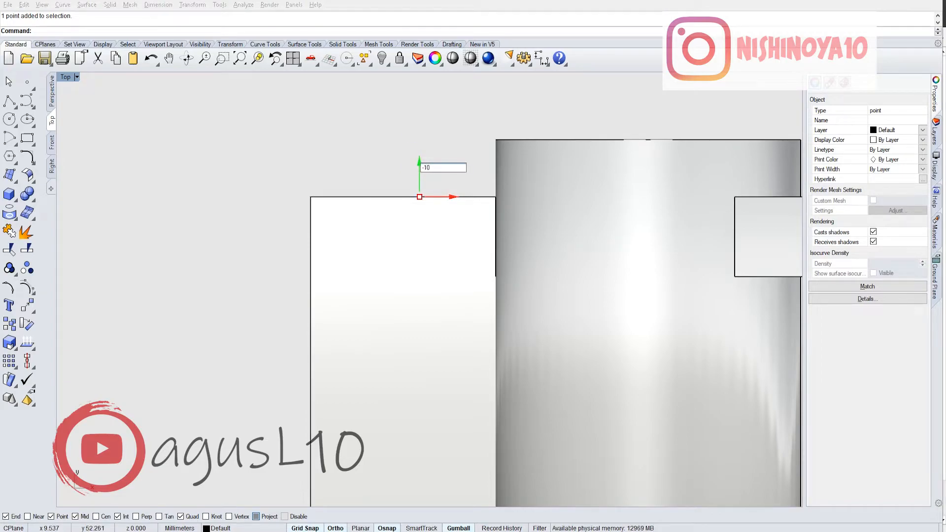
key("Return")
left_click(414, 157)
Switch to wireframe display and draw an 8 mm diameter circle centred on the point, taking the size from the Latihan Drawing 1 PDF.
scroll(425, 192, "down", 6)
scroll(424, 253, "up", 4)
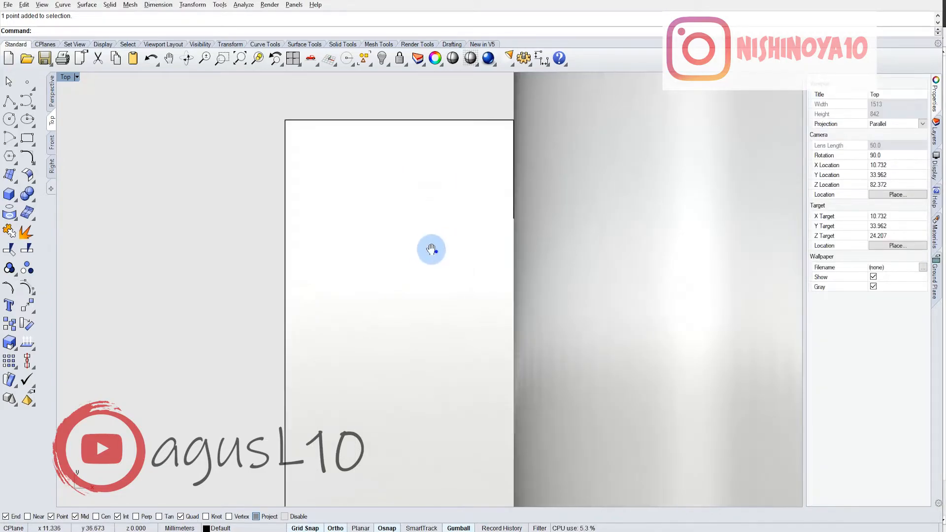
left_click(452, 58)
left_click(360, 204)
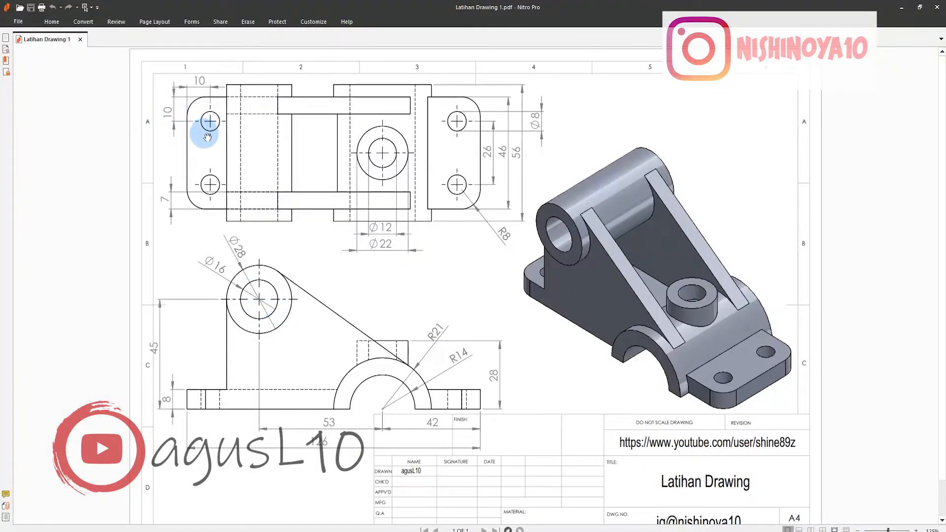
key("alt")
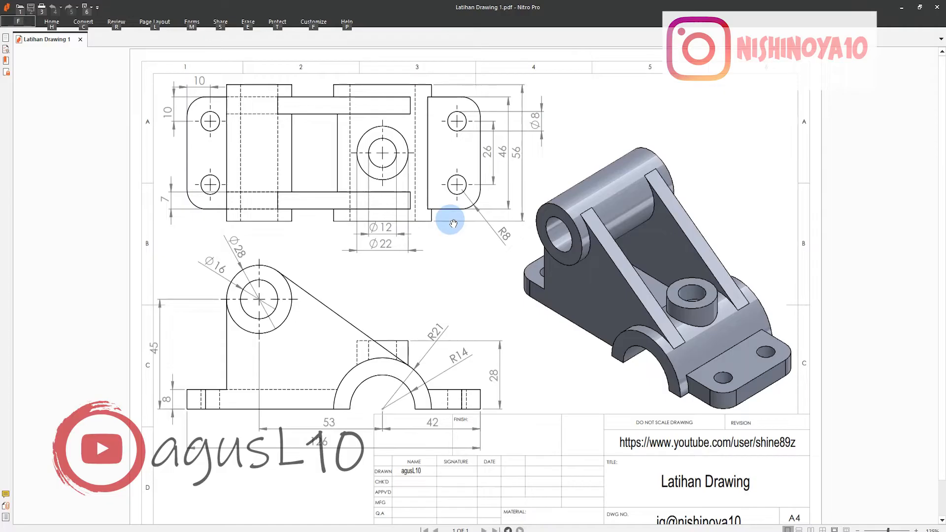
key("alt+Tab")
right_click_drag(419, 209, 431, 254)
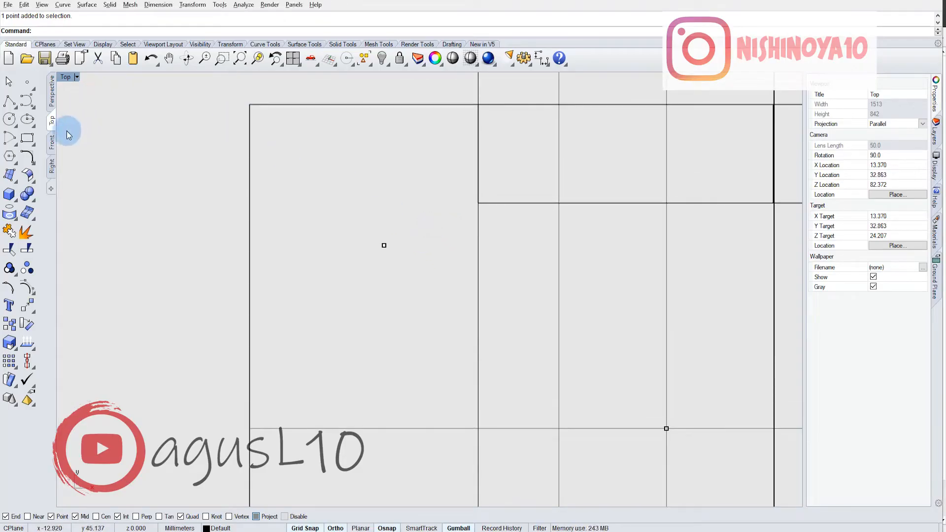
left_click(8, 119)
left_click(383, 246)
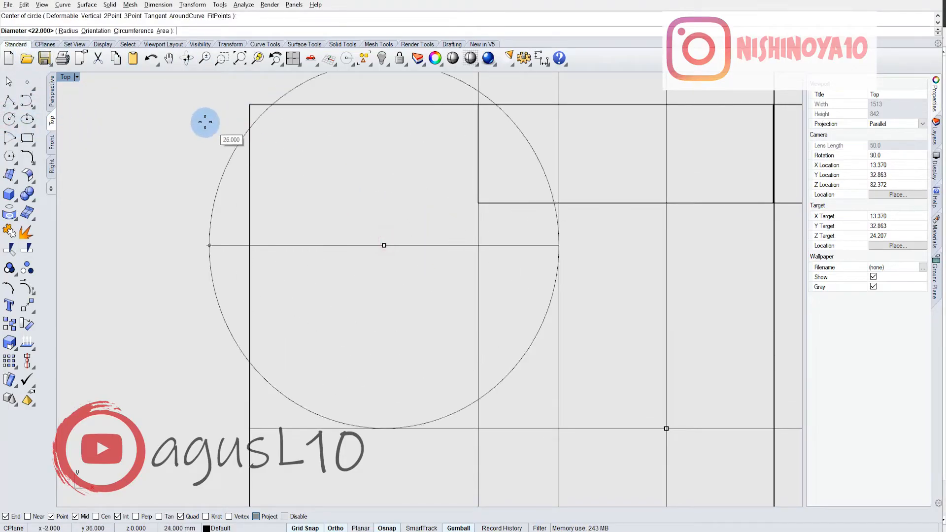
type("8")
key("Return")
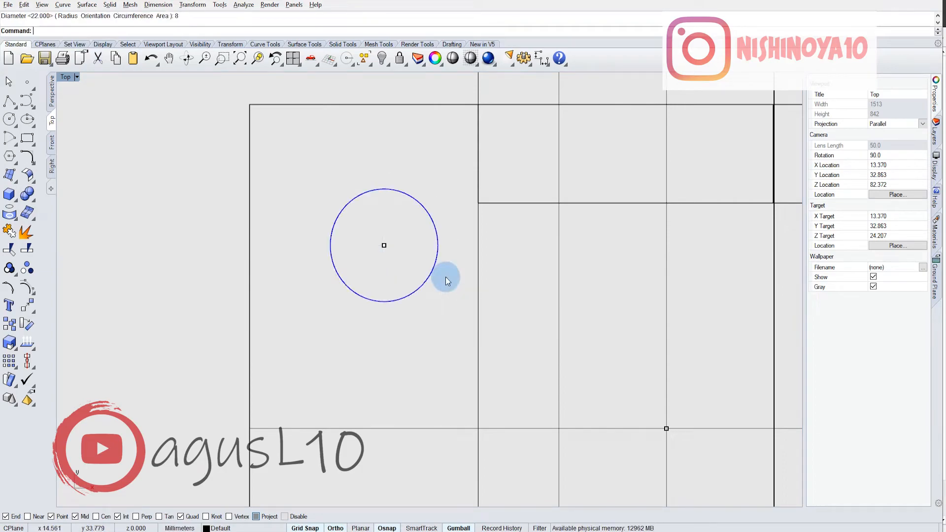
Mirror a copy of the 8 mm circle across the base plate's horizontal centreline, starting the mirror plane at the midpoint of its left edge.
left_click(437, 230)
scroll(394, 219, "down", 10)
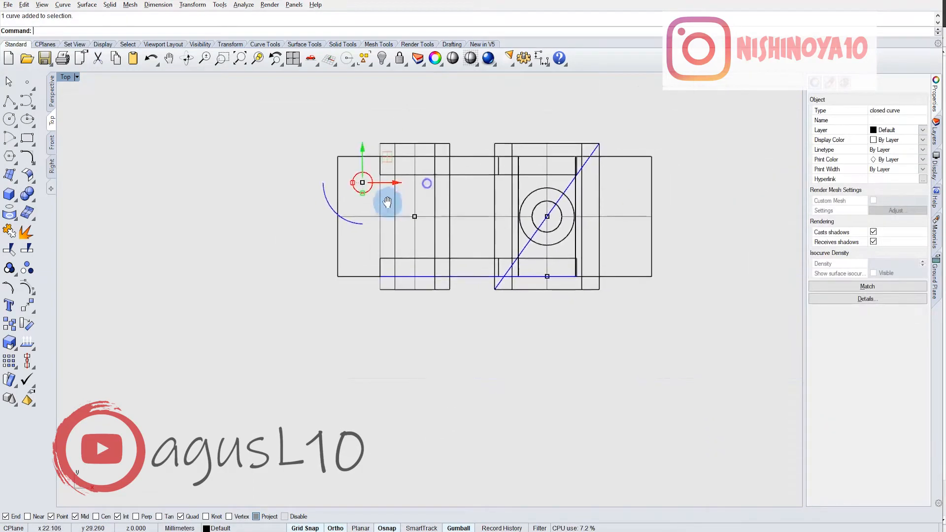
mouse_move(384, 206)
right_mouse_down()
mouse_move(376, 223)
mouse_move(383, 216)
right_mouse_up()
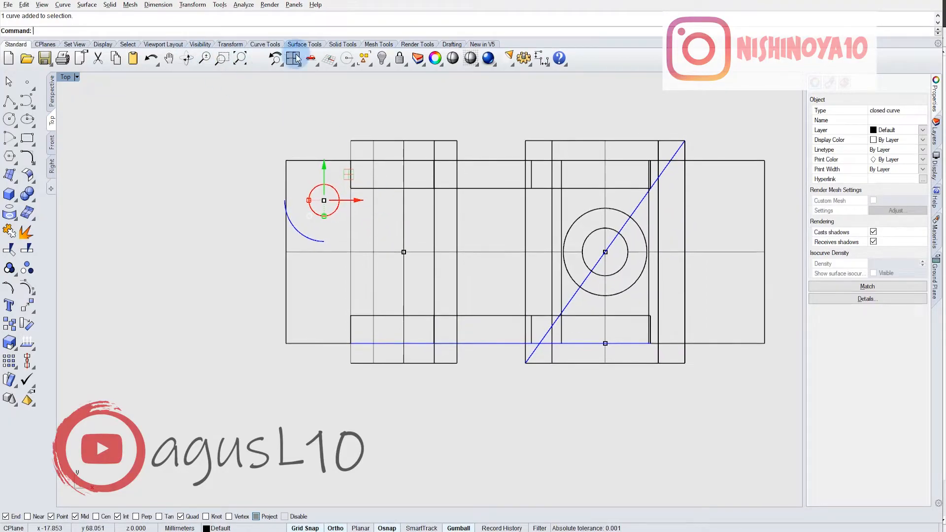
left_click(204, 7)
left_click(217, 84)
scroll(272, 238, "down", 1)
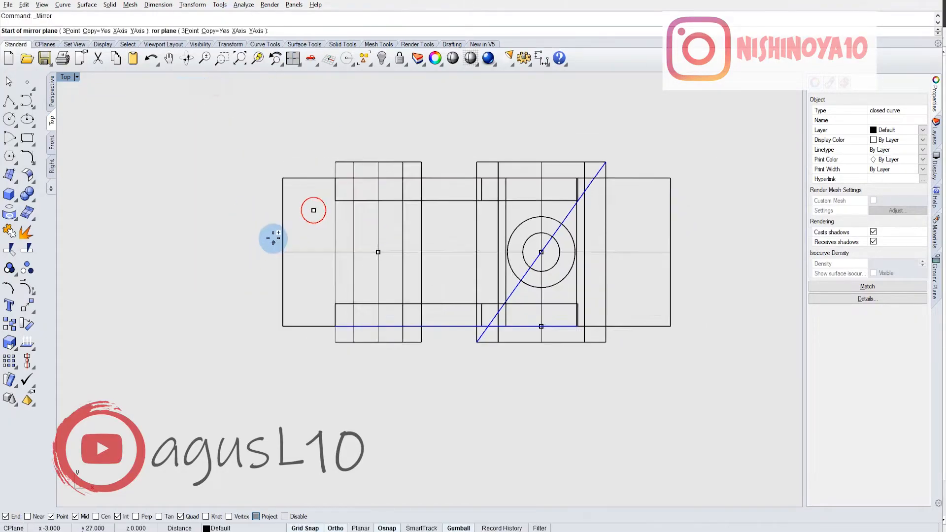
scroll(275, 241, "down", 1)
left_click(281, 250)
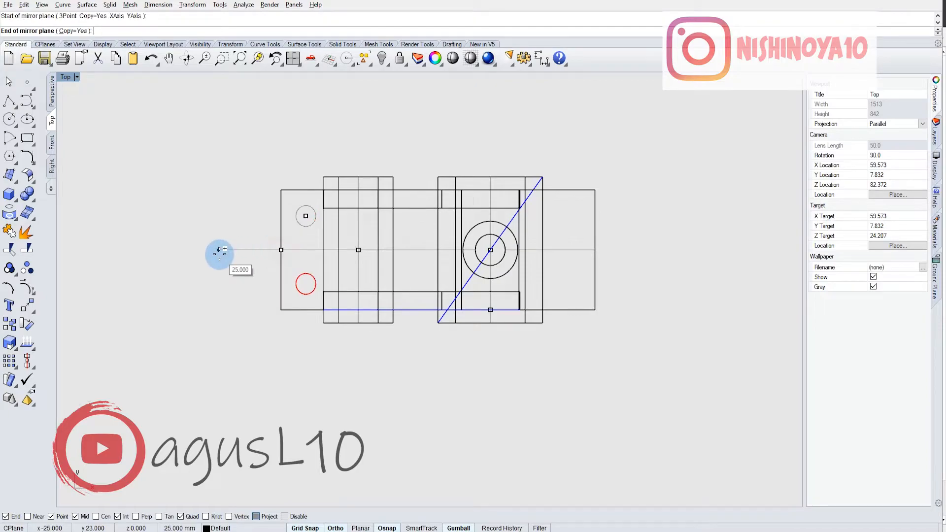
left_click(219, 254)
scroll(319, 283, "up", 1)
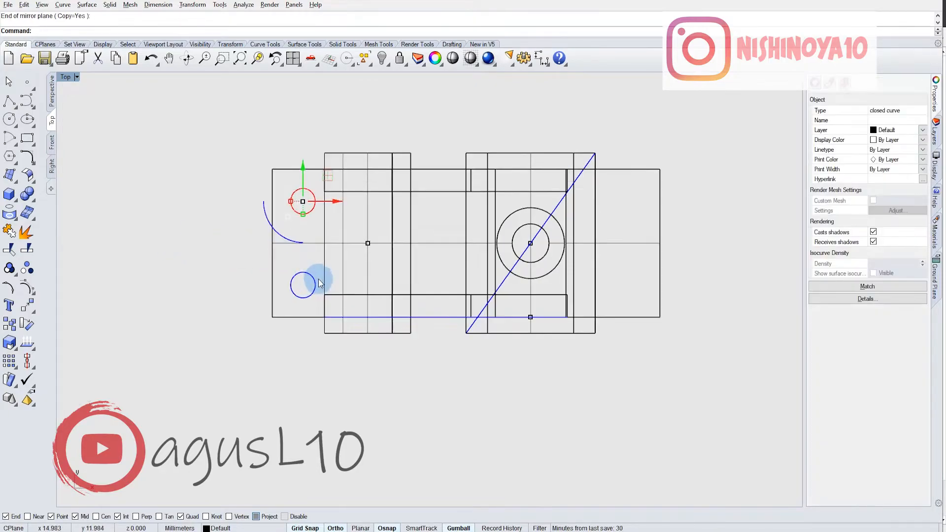
left_click(314, 279, "shift")
right_click_drag(438, 278, 400, 281)
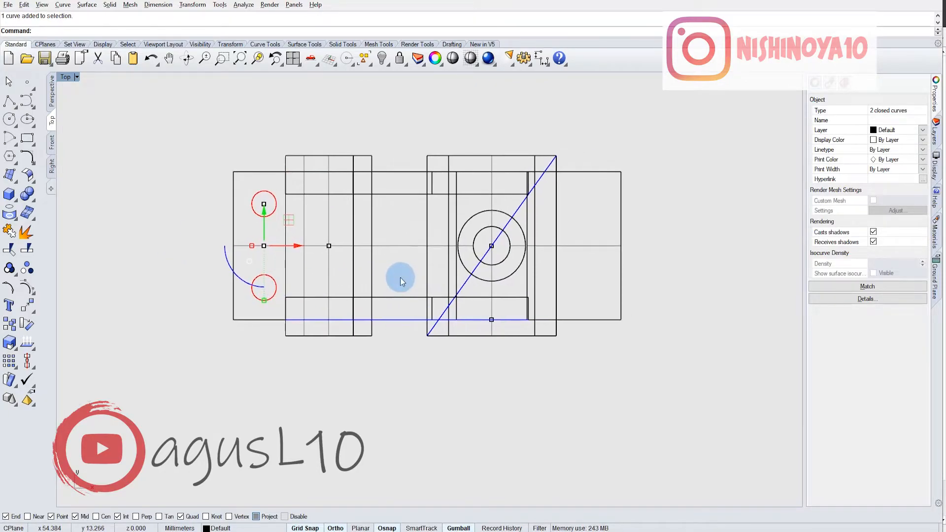
left_click(192, 5)
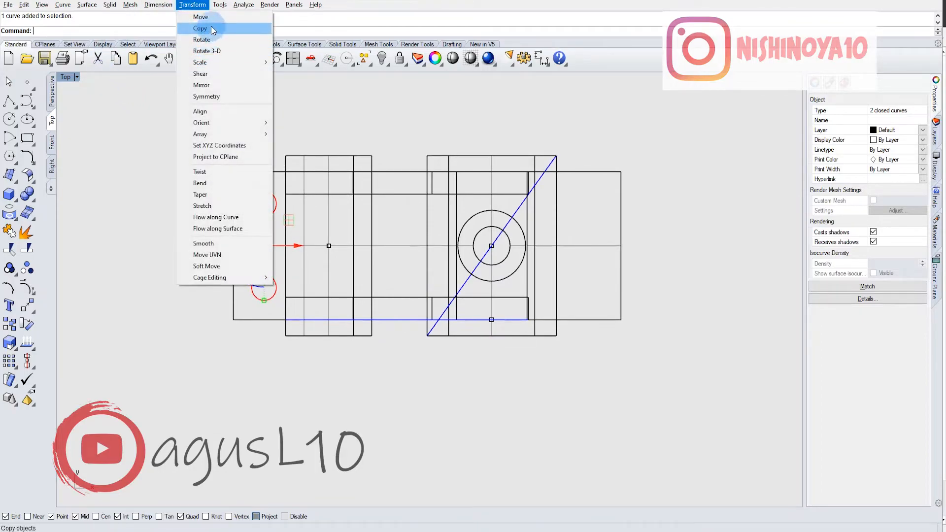
left_click(213, 85)
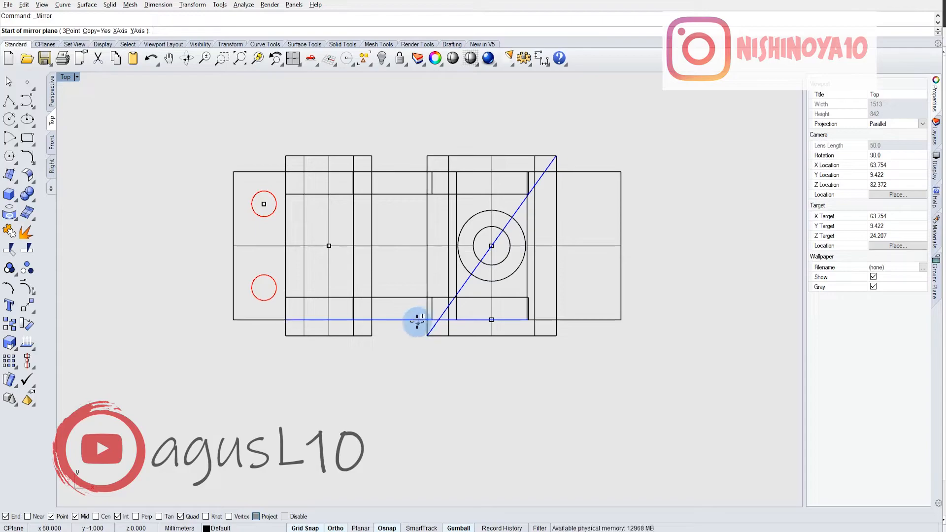
scroll(417, 181, "up", 2)
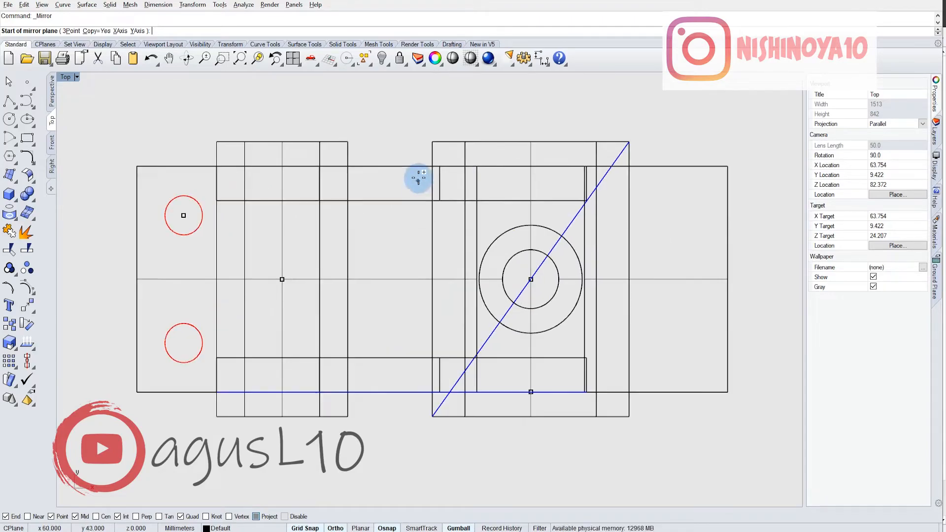
scroll(414, 167, "down", 4)
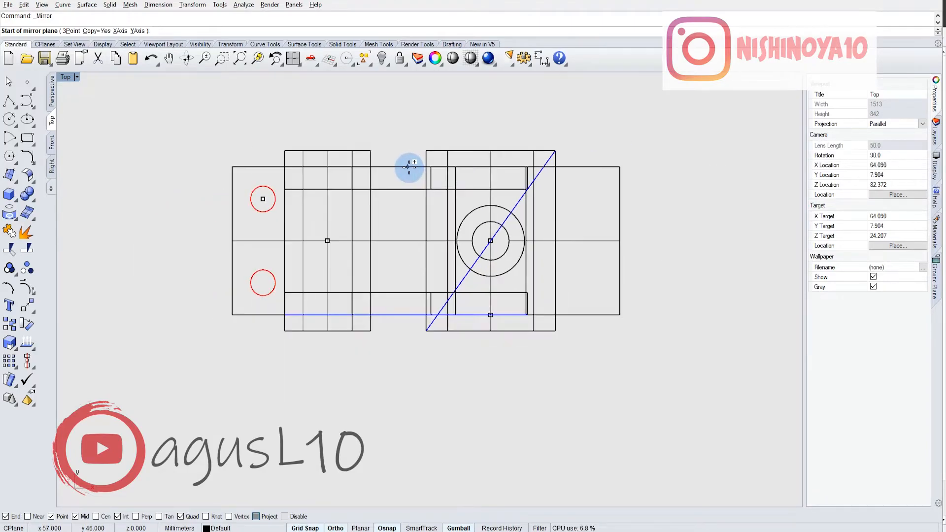
key("Escape")
key("Escape")
right_click_drag(391, 142, 387, 138)
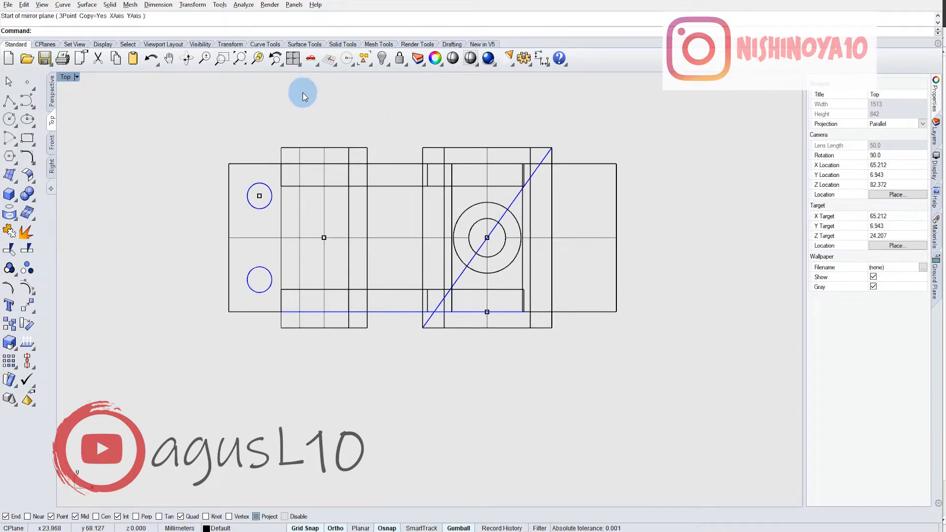
Draw a diagonal line from the base plate's upper-left corner to its lower-right corner.
left_click(18, 109)
left_click(33, 105)
left_click(229, 163)
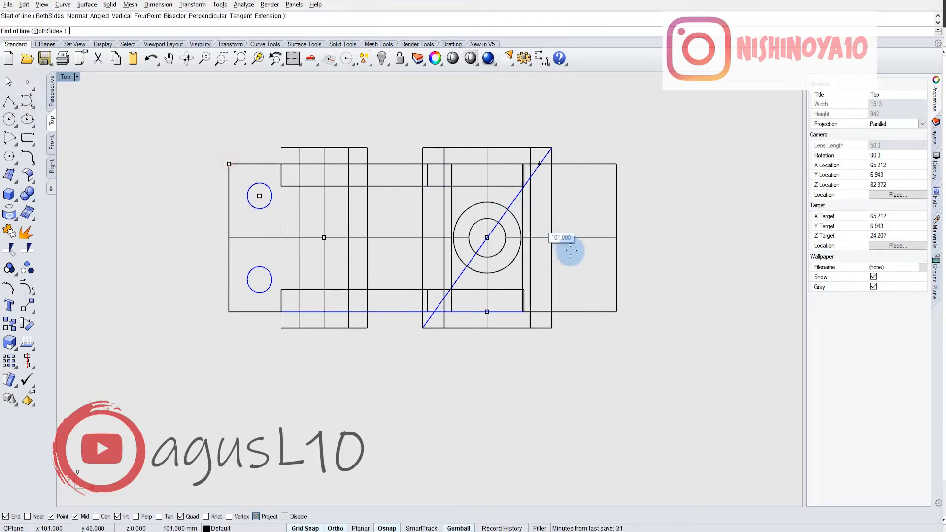
left_click(617, 312)
scroll(270, 229, "up", 3)
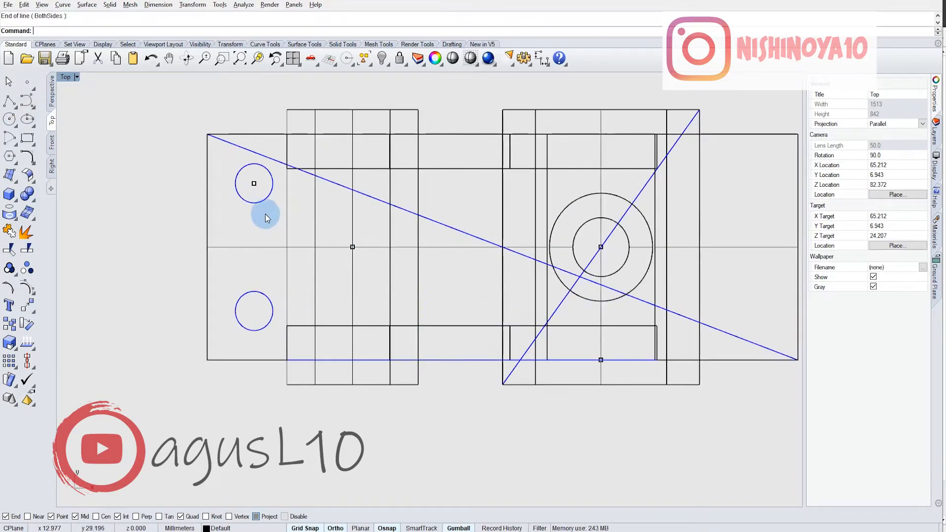
Mirror copies of the two left-end circles to the base plate's right end across a vertical plane through the long diagonal's midpoint.
left_click(252, 202)
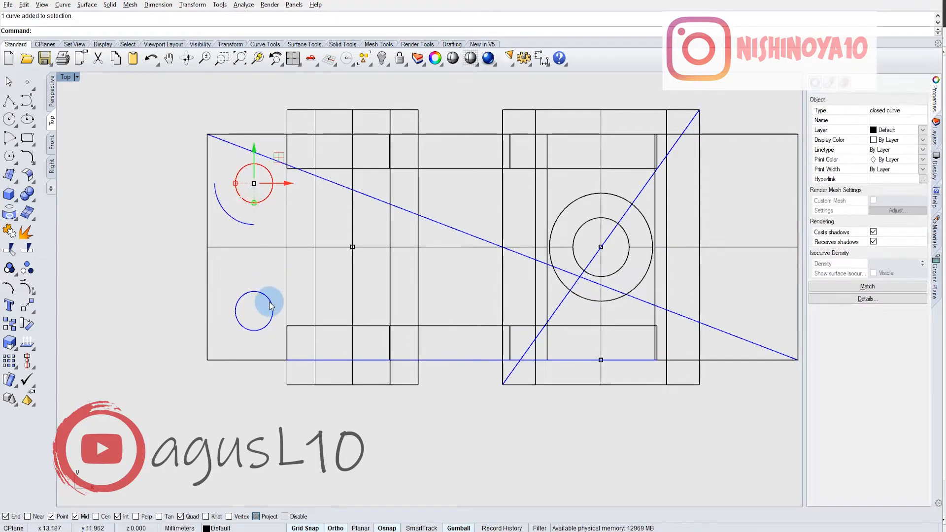
left_click(270, 302, "shift")
right_click_drag(422, 262, 398, 252)
left_click(195, 6)
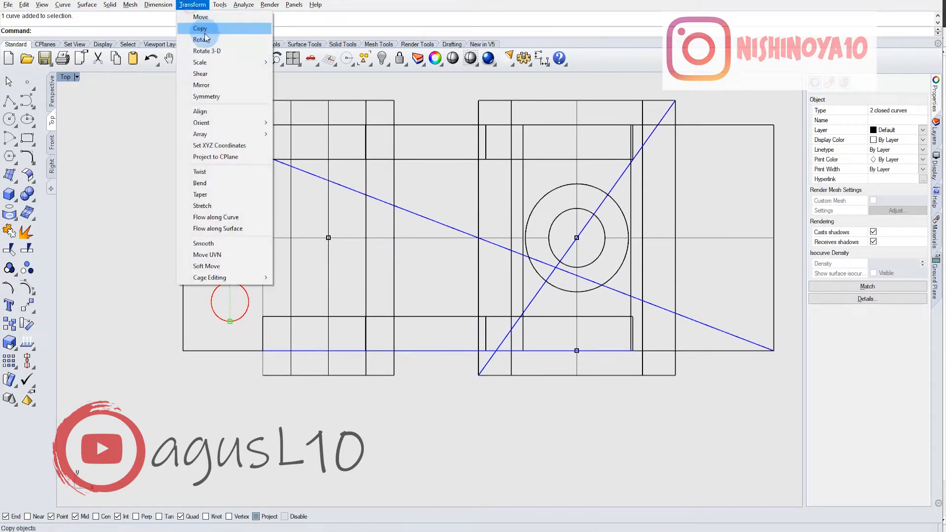
left_click(212, 85)
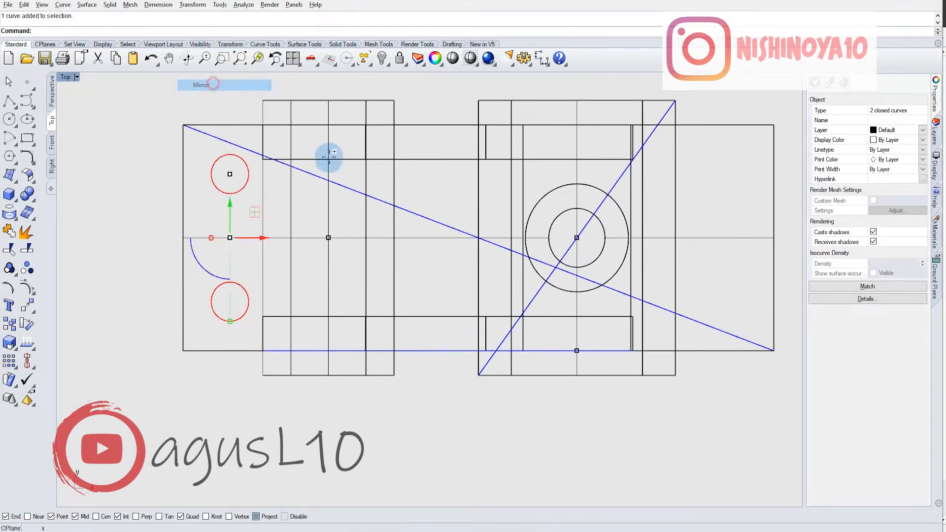
scroll(480, 239, "up", 5)
left_click(468, 231)
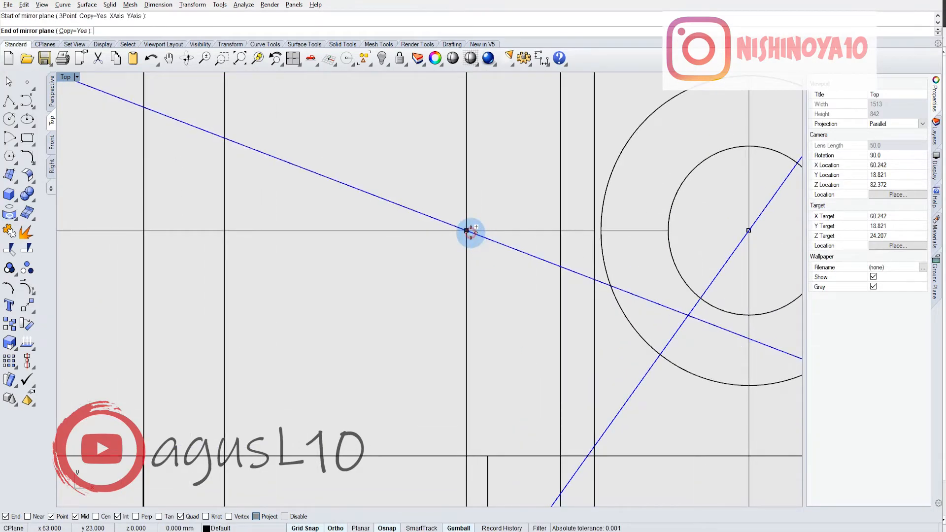
scroll(470, 231, "down", 5)
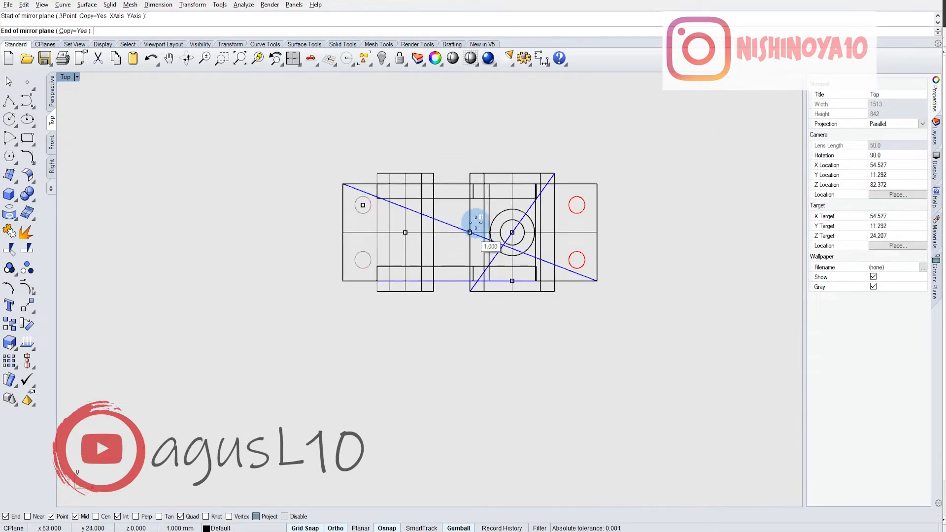
left_click(483, 114)
scroll(456, 239, "up", 4)
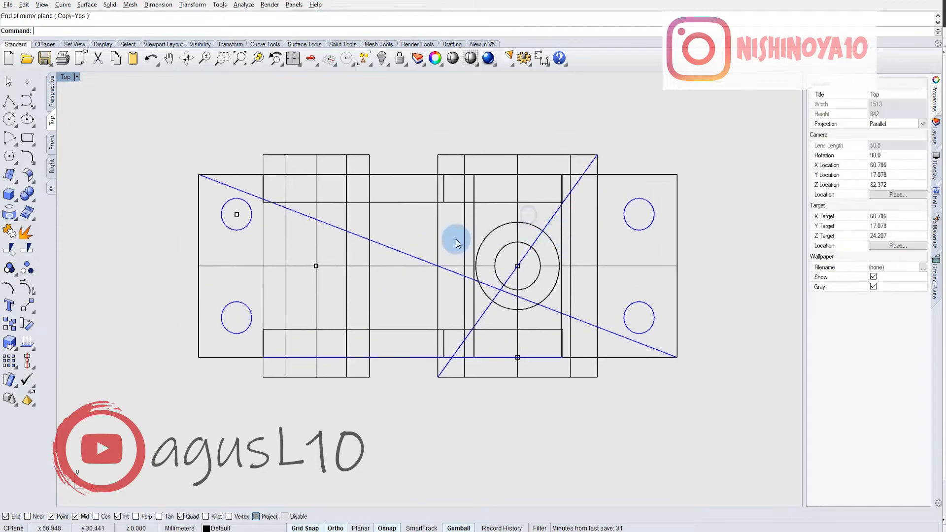
Delete the two diagonal construction lines crossing the base plate and the half-cylinder.
left_click(418, 259)
key("Delete")
right_click_drag(422, 253, 445, 241)
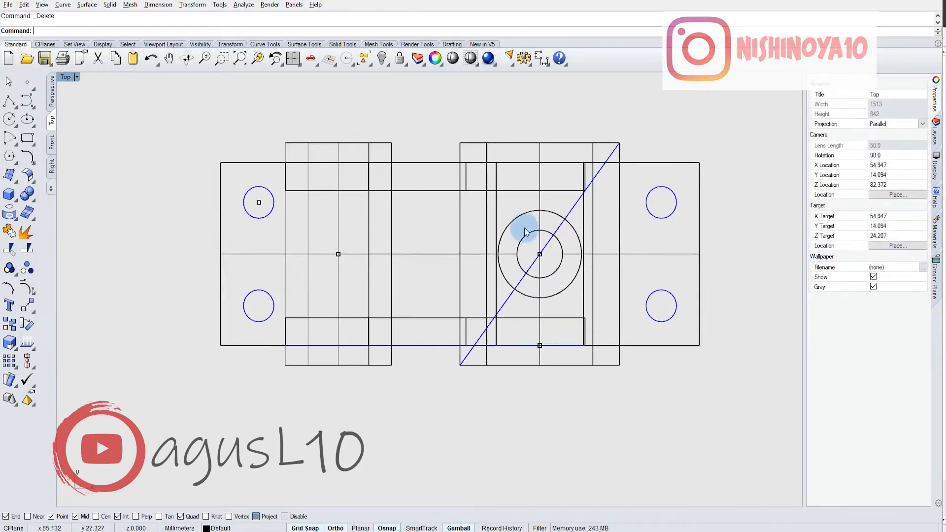
left_click(573, 209)
key("Delete")
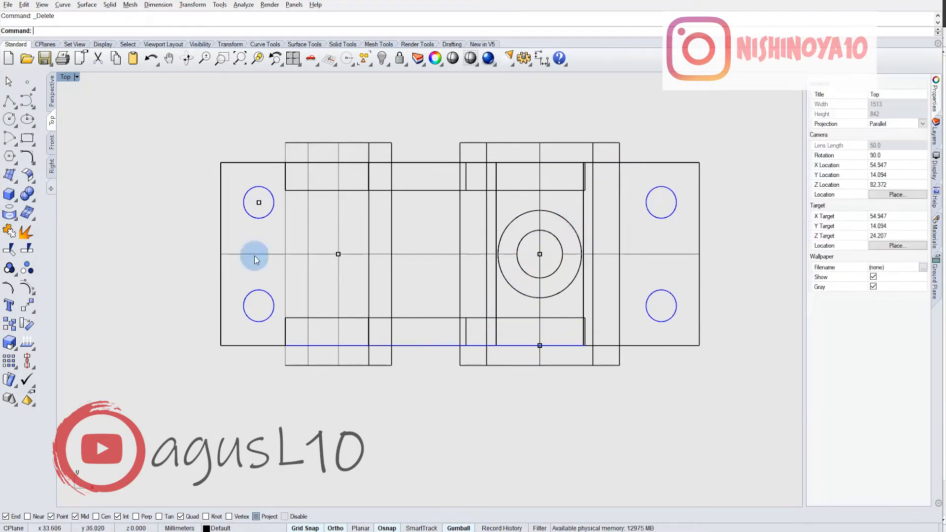
left_click(266, 219)
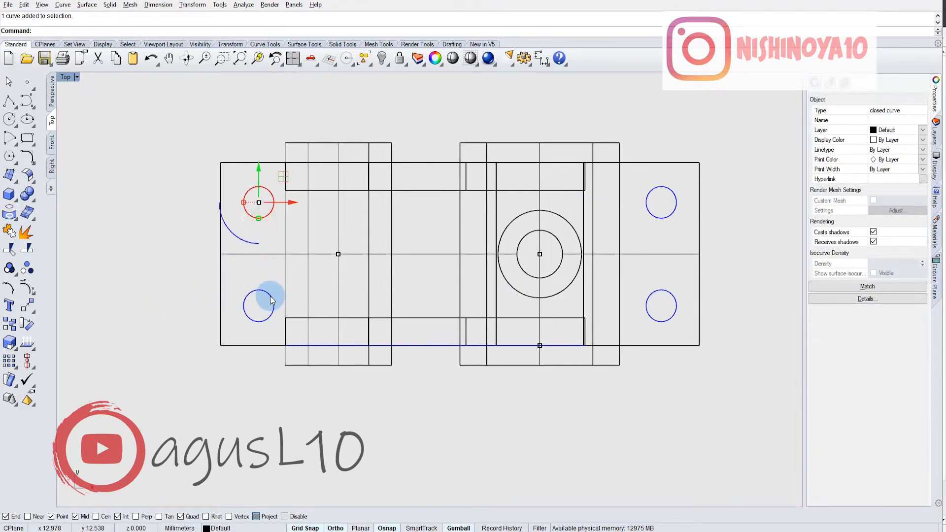
left_click(271, 299, "shift")
left_click(658, 298, "shift")
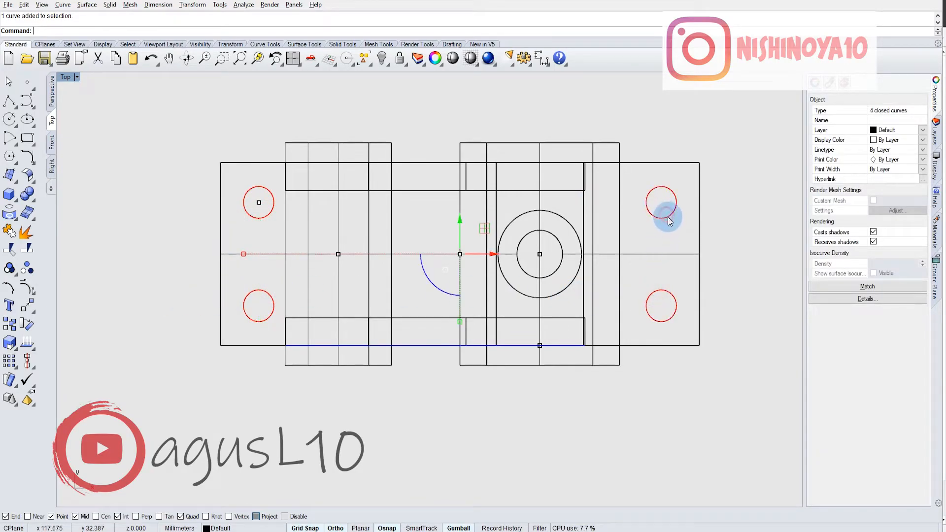
left_click(51, 91)
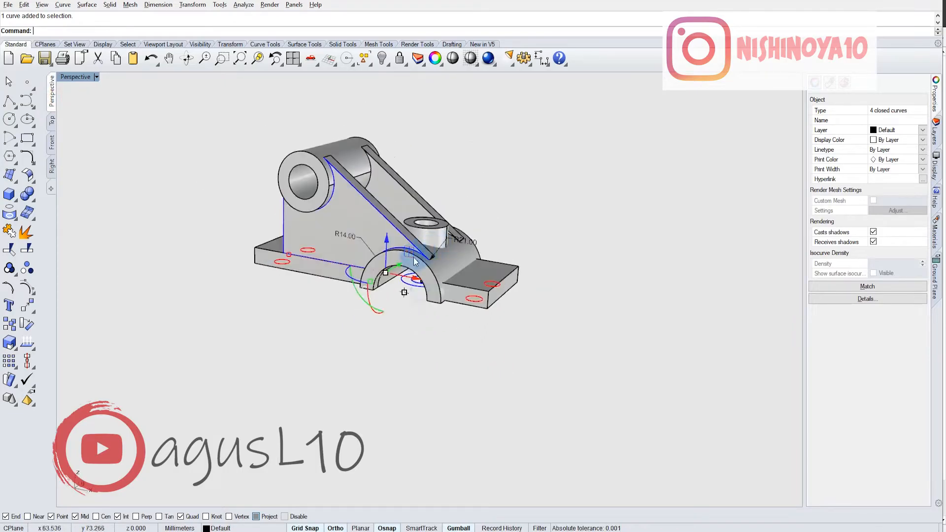
mouse_move(415, 261)
right_mouse_down()
mouse_move(394, 213)
mouse_move(391, 382)
right_mouse_up()
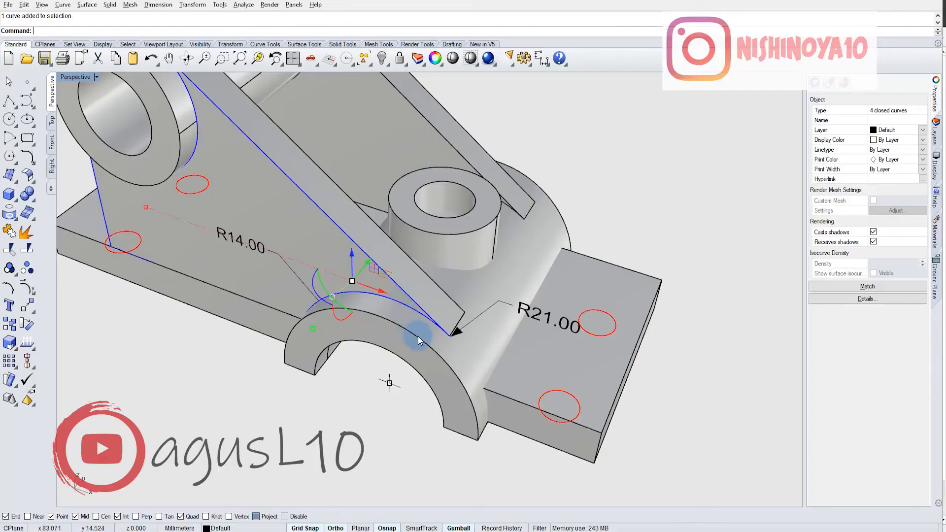
scroll(417, 336, "down", 3)
mouse_move(418, 336)
right_mouse_down()
mouse_move(406, 253)
mouse_move(412, 228)
mouse_move(430, 246)
mouse_move(440, 295)
right_mouse_up()
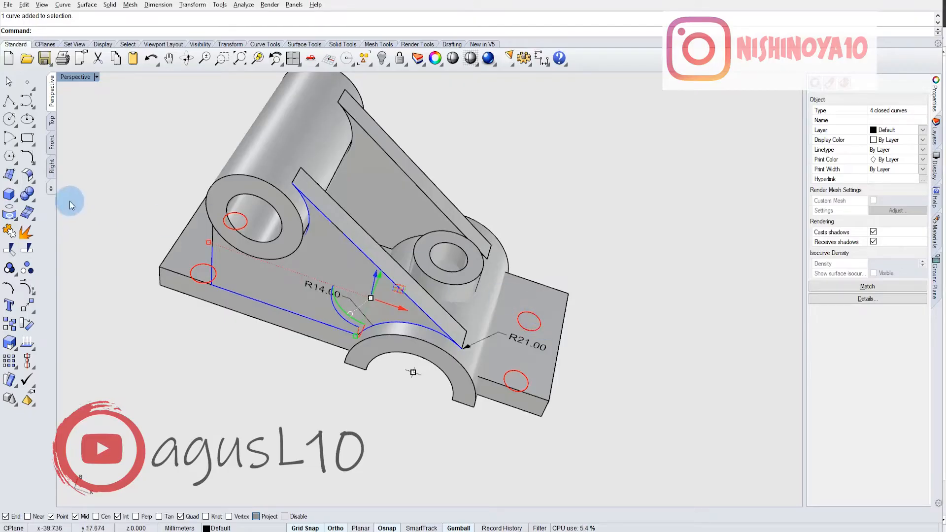
left_click(54, 124)
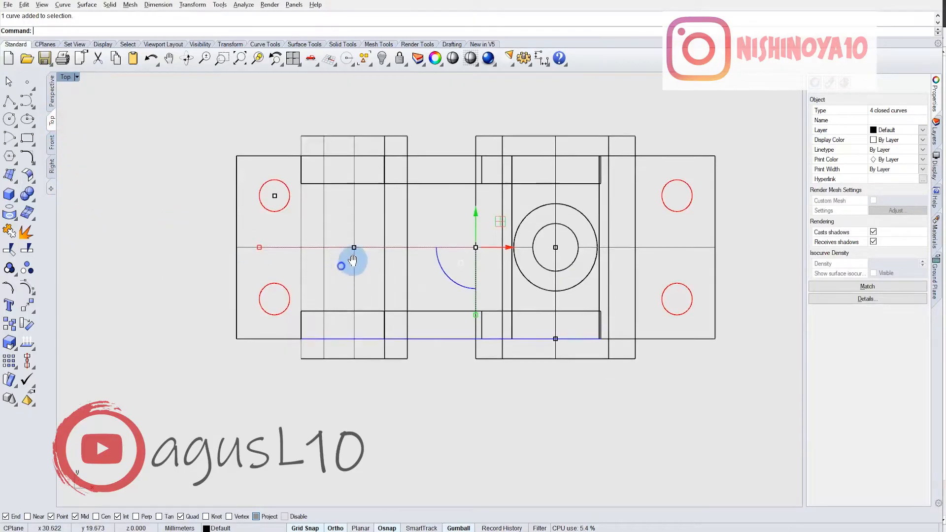
left_click(472, 59)
scroll(237, 187, "up", 5)
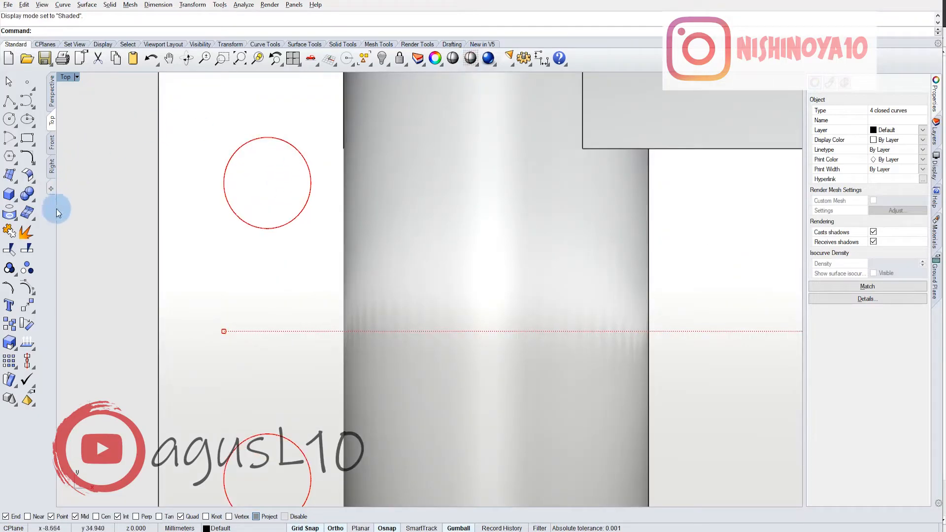
left_click(13, 234)
scroll(241, 223, "down", 6)
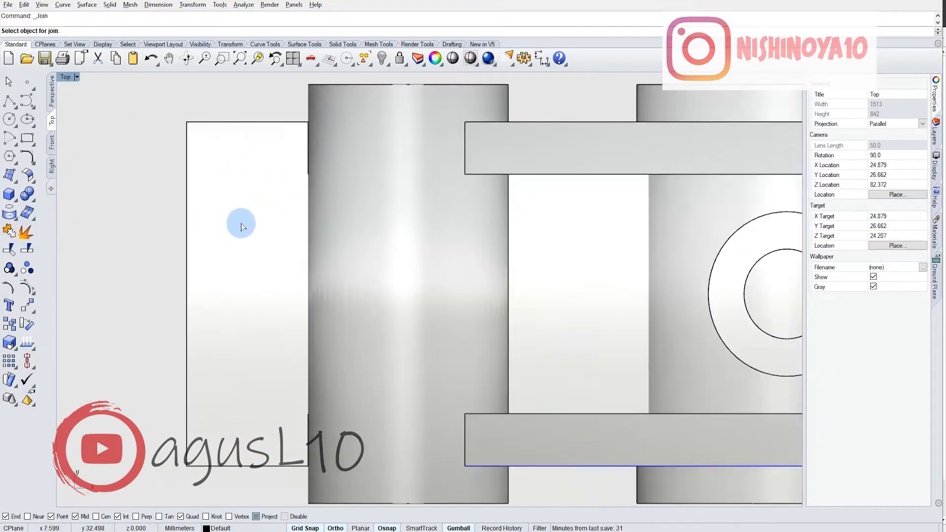
key("ctrl+alt+w")
left_click(234, 196)
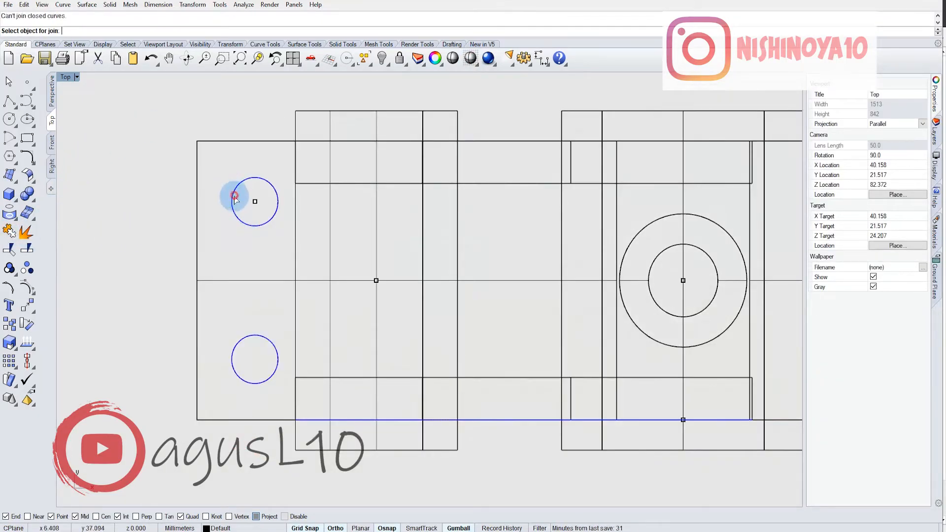
In shaded display, start a Trim with the four hole circles as cutters and set ExtendLines and ApparentIntersections to Yes.
left_click(268, 339)
left_click(267, 220, "shift")
right_click_drag(628, 234, 465, 234)
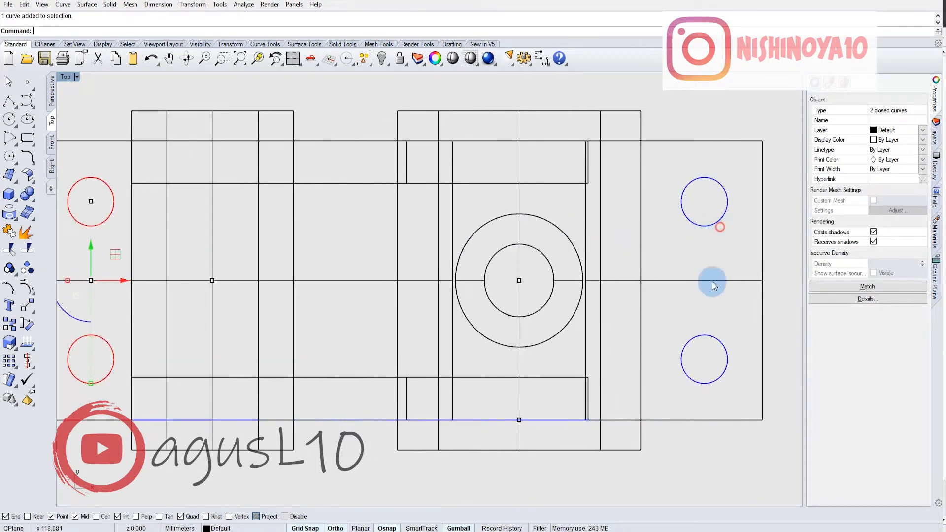
left_click(703, 227, "shift")
left_click(718, 343, "shift")
scroll(532, 317, "down", 6)
right_click_drag(466, 309, 558, 291)
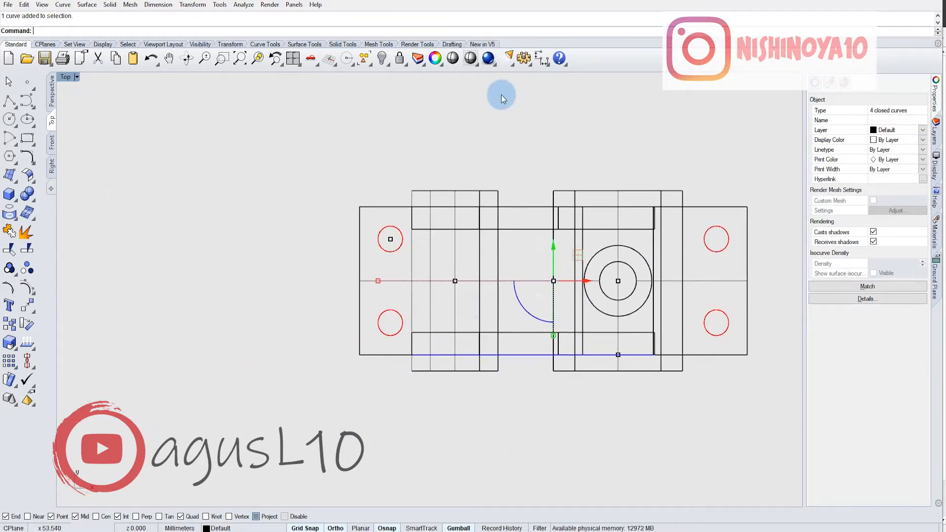
left_click(471, 58)
scroll(389, 250, "up", 6)
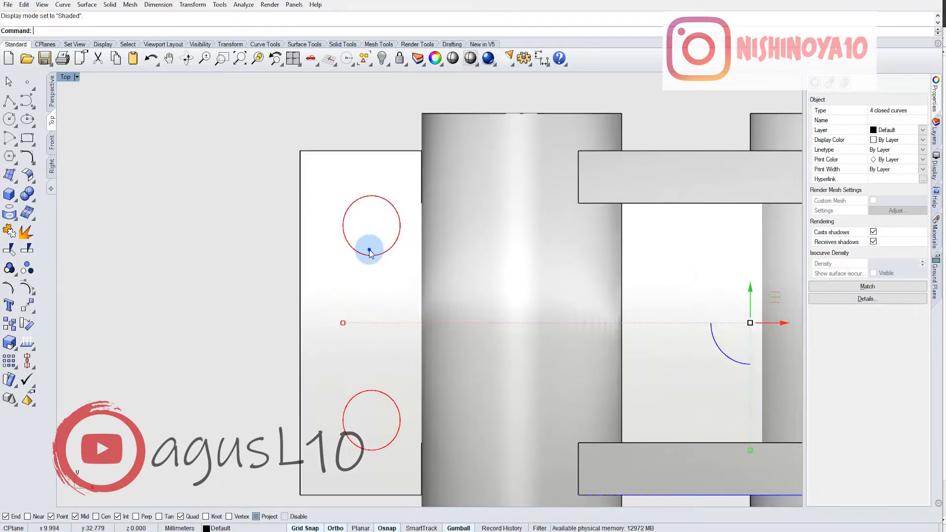
left_click(10, 249)
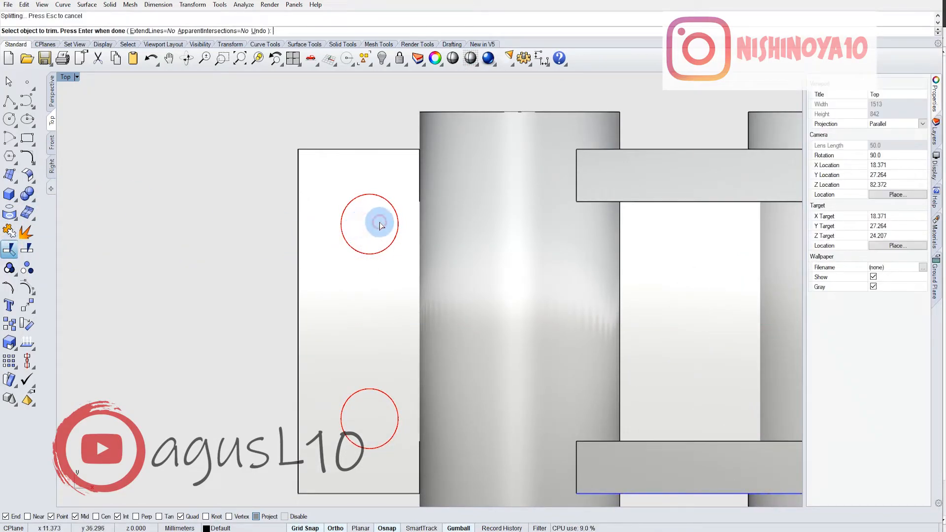
left_click(221, 31)
left_click(154, 31)
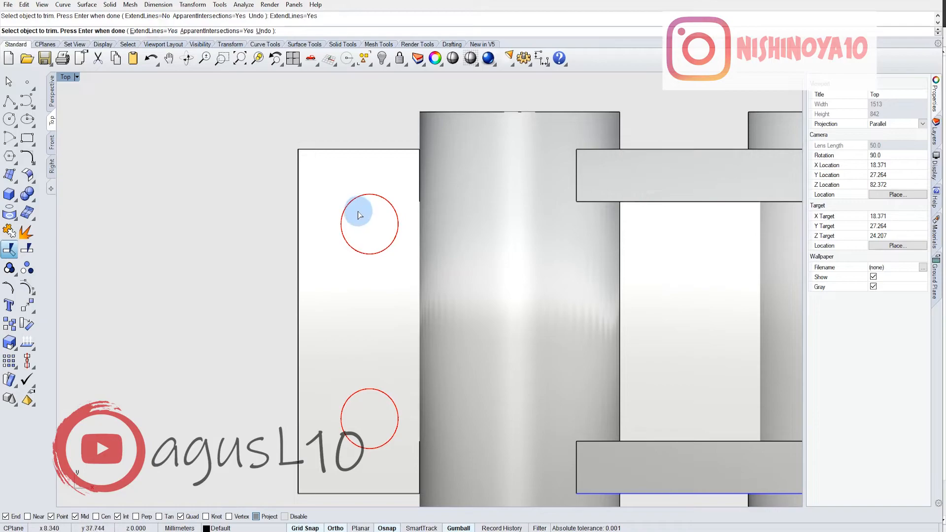
Try to trim away the base plate area inside the upper-left hole circle.
right_click_drag(371, 229, 334, 201)
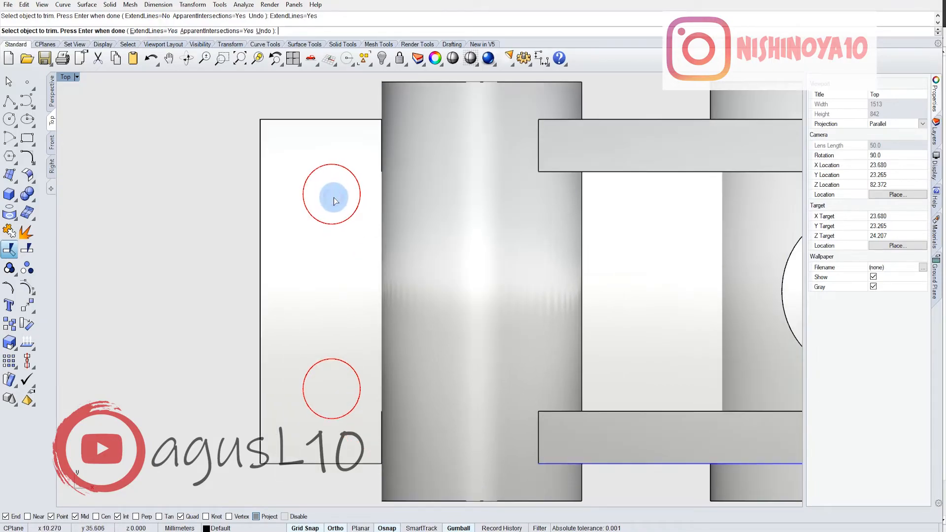
scroll(336, 199, "up", 5)
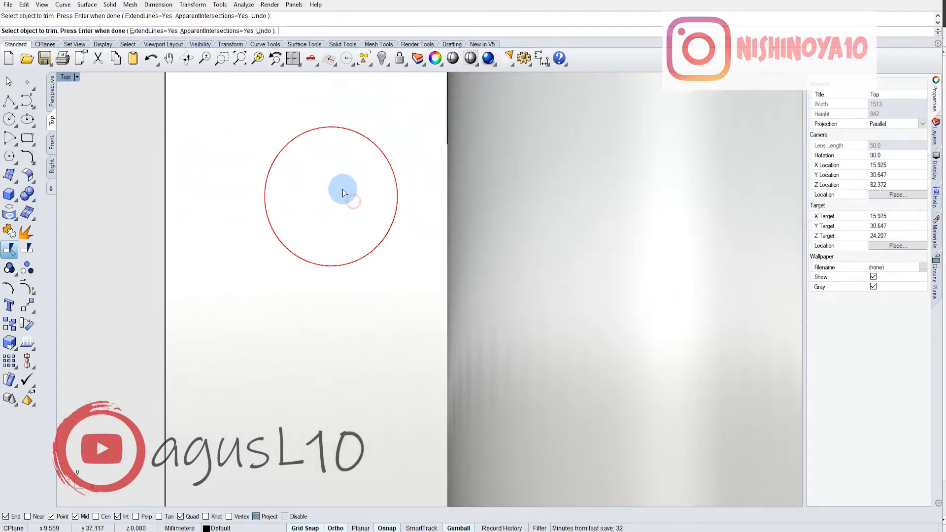
left_click(361, 205)
key("ctrl+alt+s")
scroll(355, 189, "down", 5)
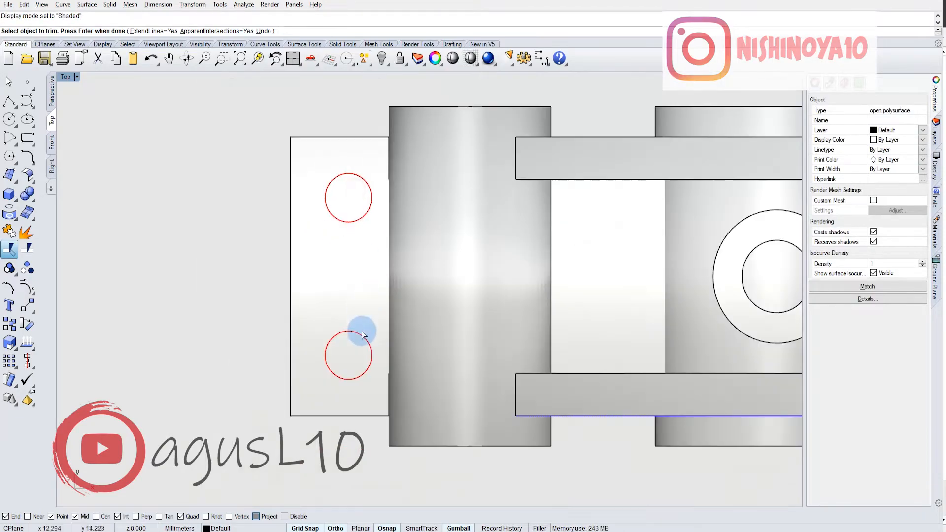
Examine the four hole circles against the base plate from an angled view, and restore the Top view.
mouse_move(366, 382)
right_mouse_down("ctrl+shift")
mouse_move(382, 183)
mouse_move(391, 317)
right_mouse_up("ctrl+shift")
scroll(384, 236, "down", 7)
key("F1")
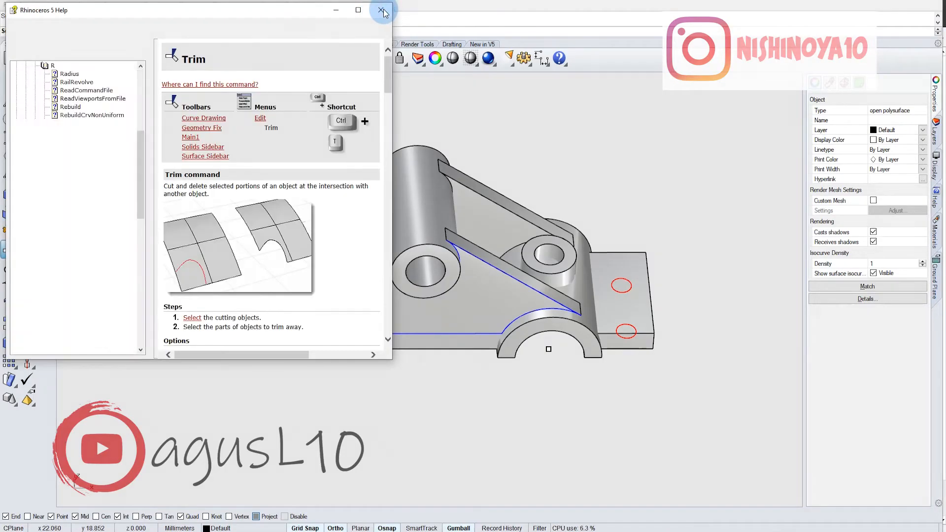
left_click(381, 10)
right_click_drag(362, 217, 498, 133, "ctrl+shift")
scroll(420, 216, "up", 5)
right_click_drag(420, 216, 263, 244, "ctrl+shift")
scroll(200, 131, "down", 4)
right_click_drag(232, 166, 347, 156, "ctrl+shift")
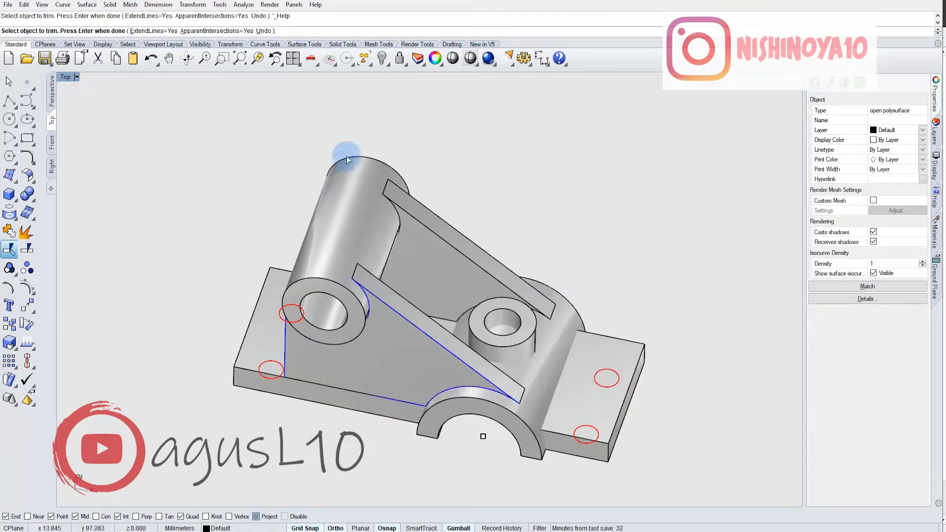
left_click(315, 66)
left_click(362, 93)
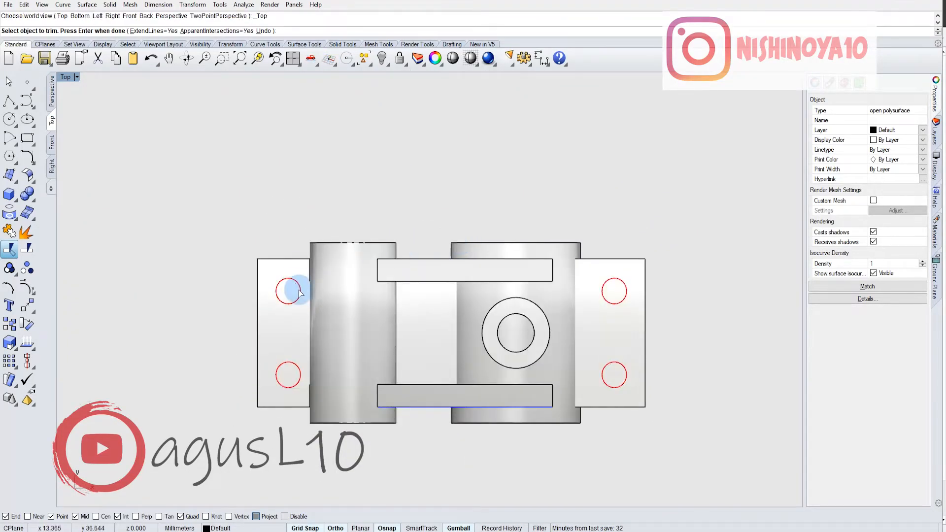
Try to trim the base plate inside the hole circles at its right end, and end the Trim command.
scroll(300, 292, "up", 5)
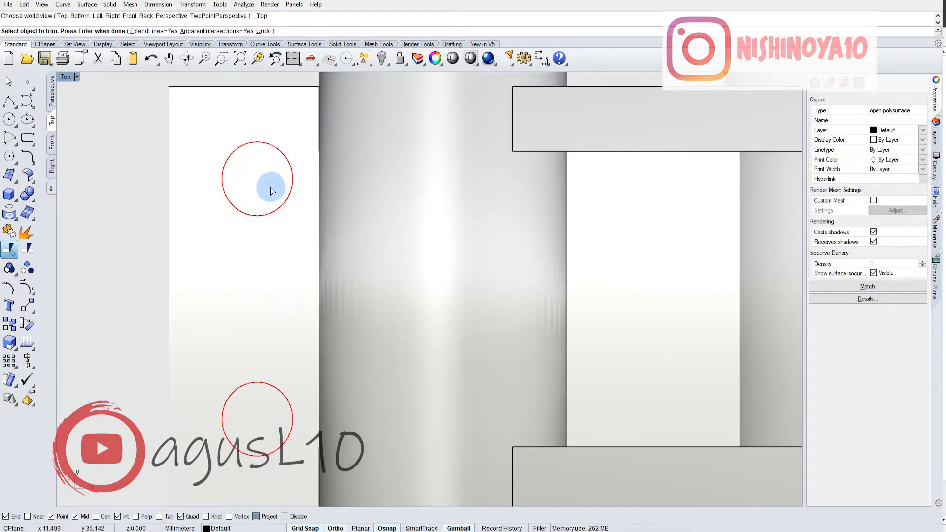
scroll(285, 227, "down", 8)
scroll(675, 207, "up", 4)
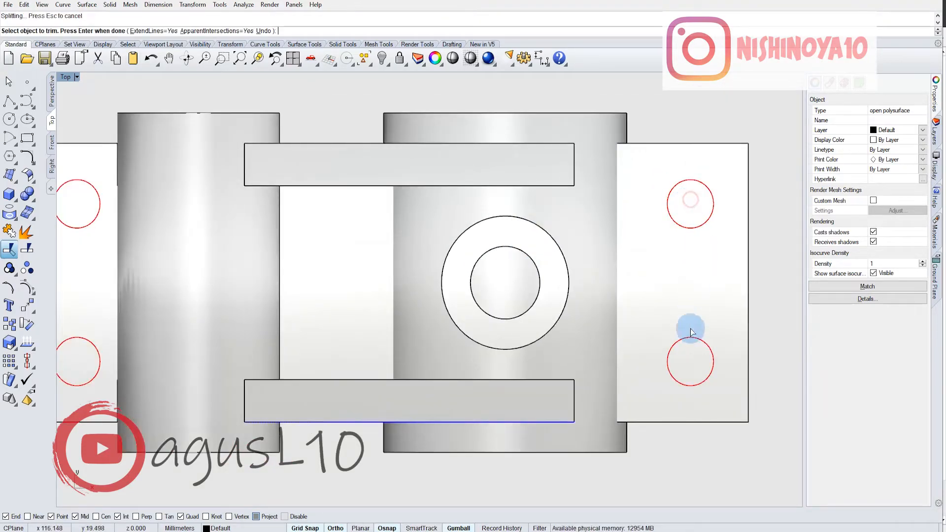
left_click(692, 354)
left_click(693, 355)
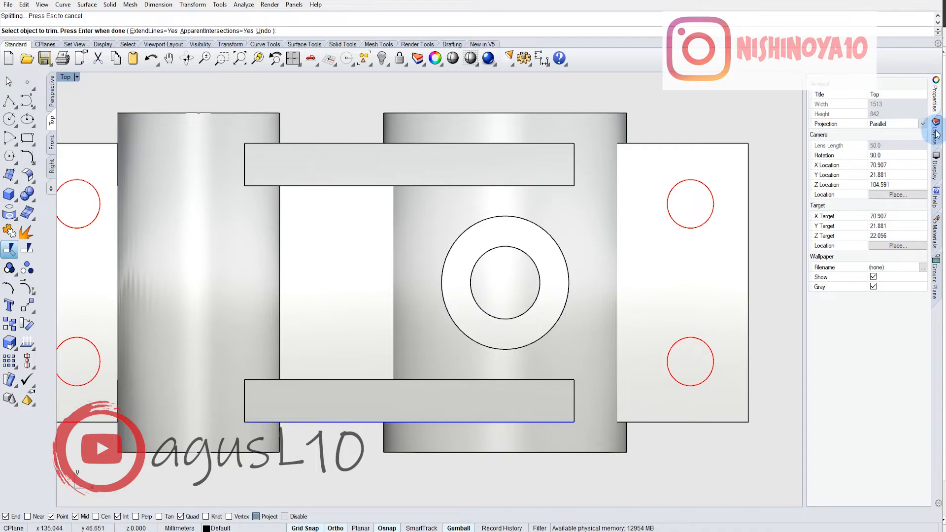
left_click(936, 134)
mouse_move(607, 335)
right_mouse_down()
mouse_move(615, 281)
mouse_move(604, 330)
right_mouse_up()
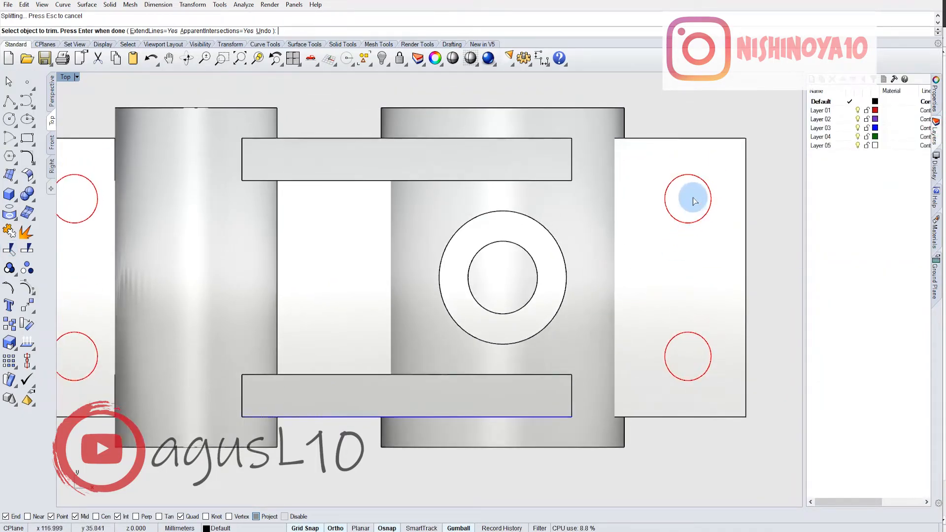
scroll(507, 302, "down", 5)
scroll(491, 300, "up", 1)
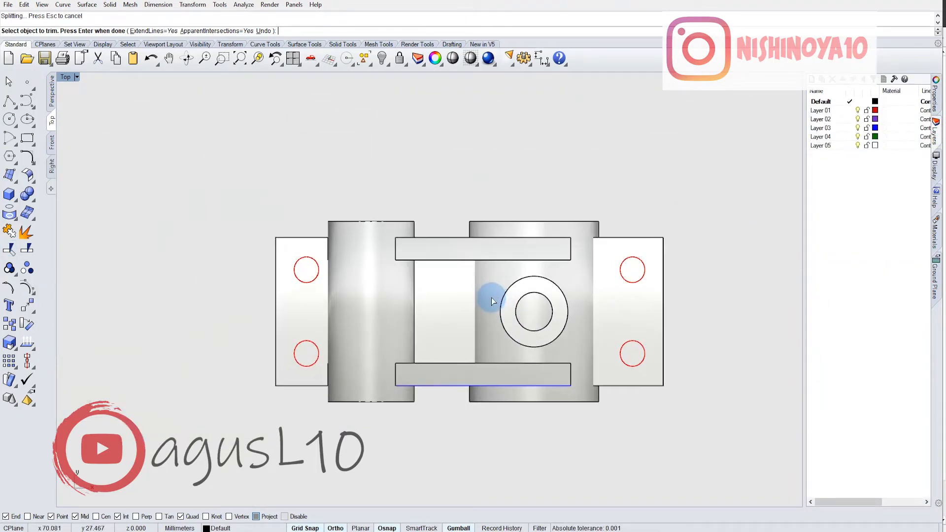
scroll(491, 297, "up", 2)
right_click(492, 297)
Cancel the Trim and explode both base plate pieces into separate surfaces.
scroll(492, 297, "down", 2)
right_click_drag(409, 339, 365, 280, "ctrl+shift")
left_click(279, 283)
right_click_drag(287, 257, 631, 401, "ctrl+shift")
key("Escape")
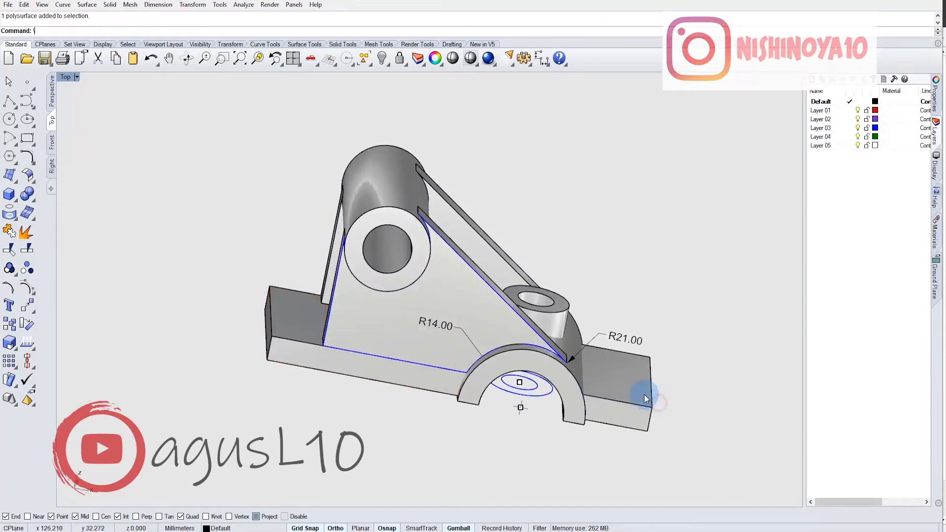
right_click_drag(433, 308, 274, 270, "ctrl+shift")
scroll(284, 293, "up", 4)
type("\\")
left_click(282, 320)
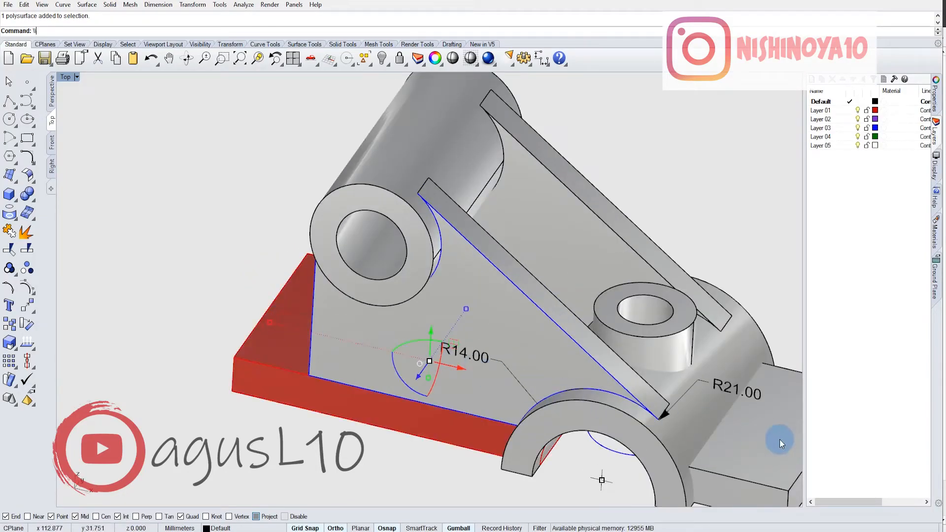
right_click_drag(779, 443, 517, 315, "ctrl+shift")
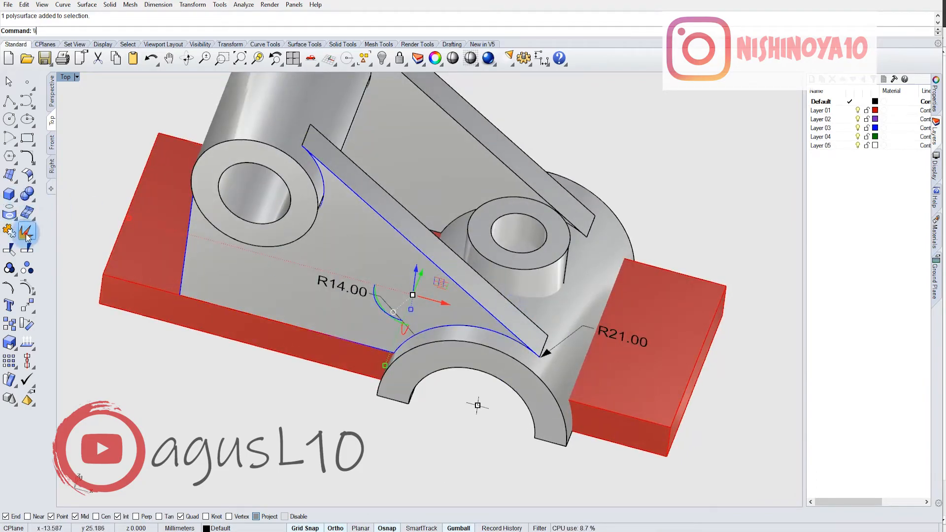
left_click(84, 302)
In the Top view, trim the base plate's faces inside the two left-end holes, using all four hole circles as cutters.
right_click_drag(212, 307, 213, 277, "ctrl+shift")
right_click_drag(357, 118, 372, 98, "ctrl+shift")
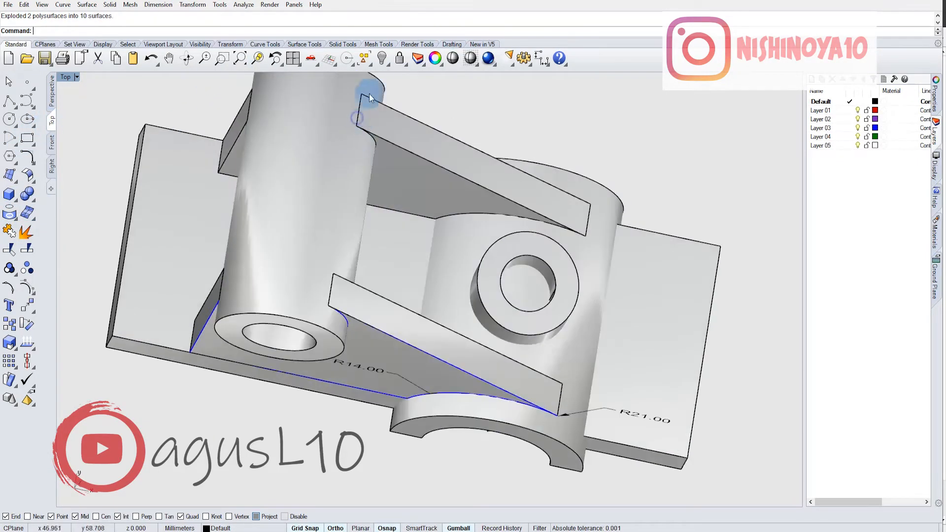
left_click(316, 65)
left_click(359, 99)
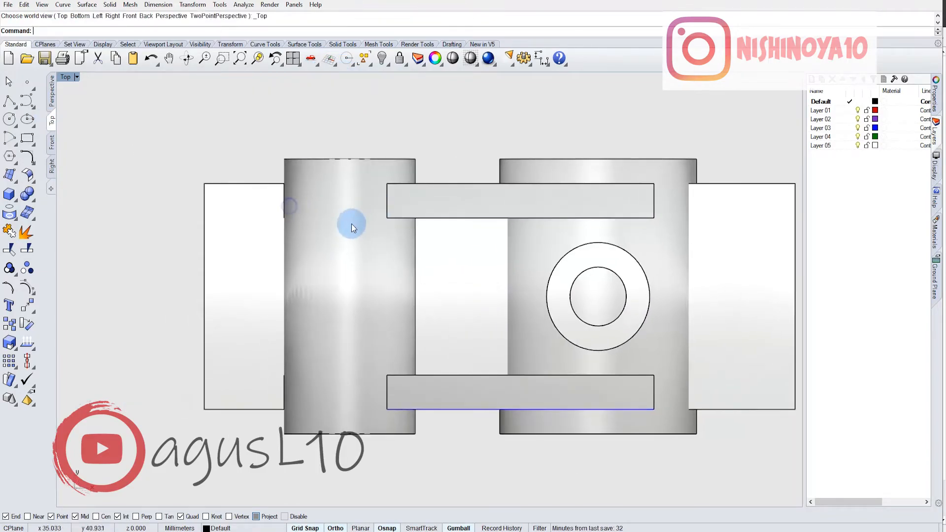
left_click(471, 60)
left_click(318, 185)
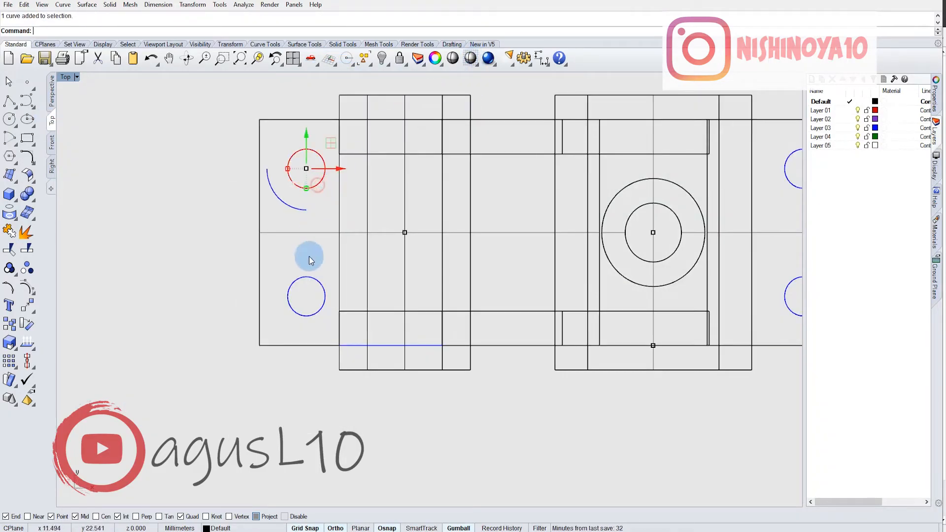
right_click_drag(736, 285, 618, 277)
left_click(698, 273, "shift")
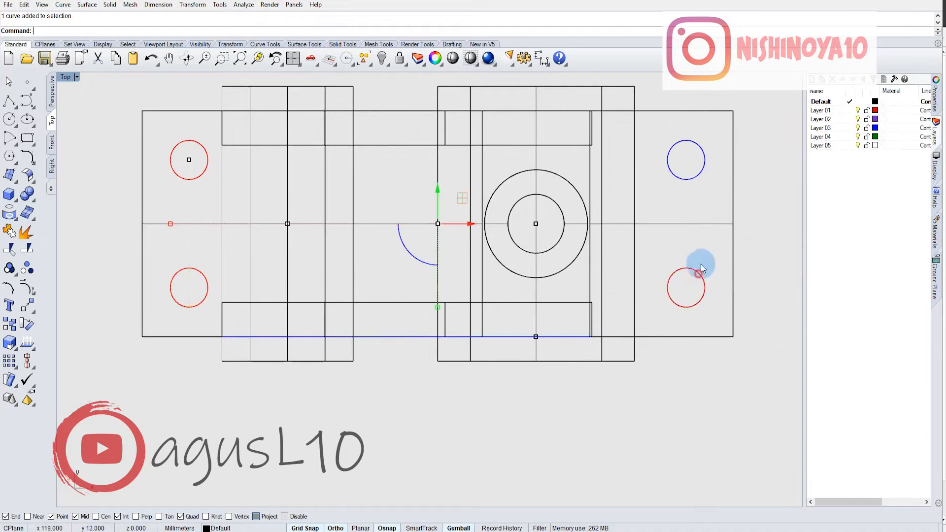
left_click(698, 178, "shift")
right_click_drag(293, 235, 352, 237)
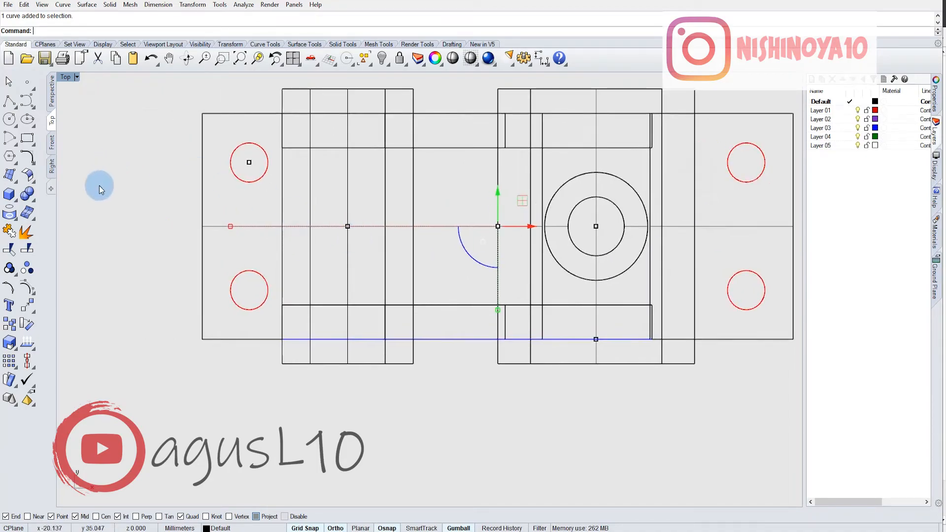
left_click(471, 58)
left_click(10, 249)
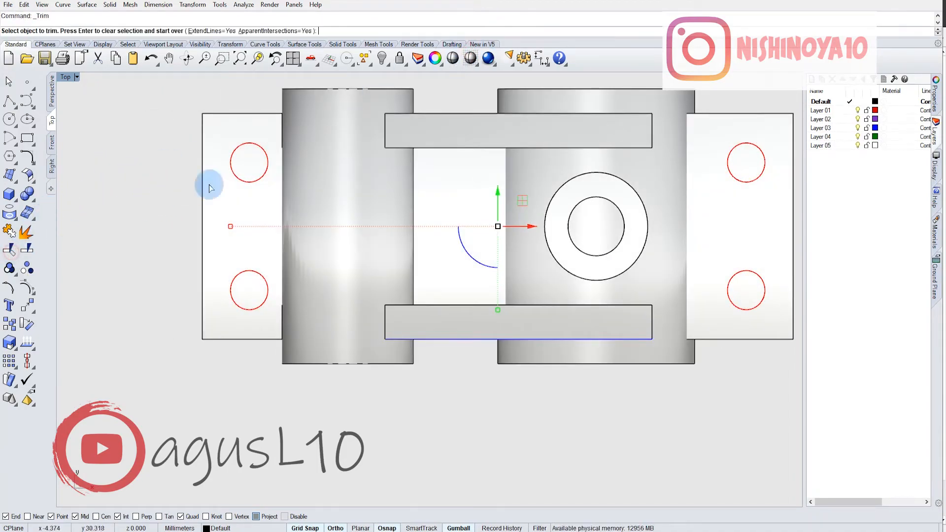
scroll(281, 148, "up", 3)
left_click(270, 325)
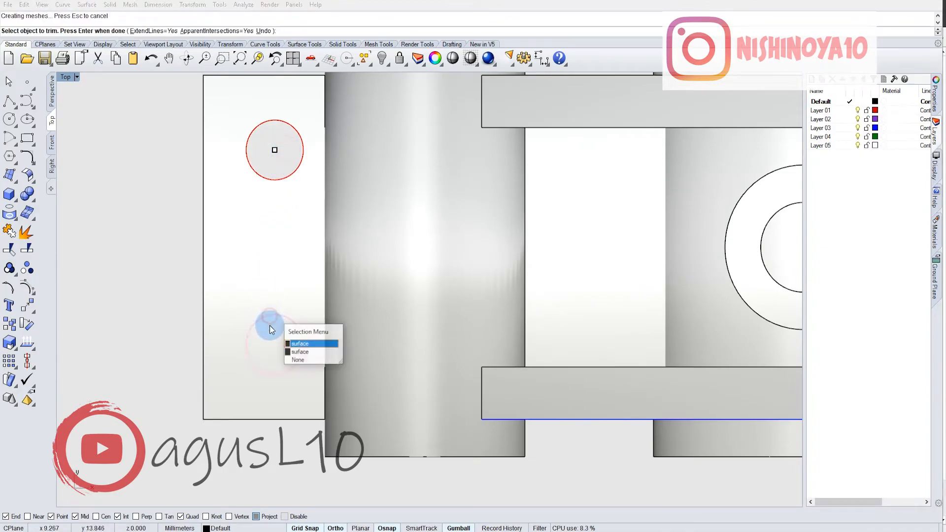
left_click(273, 332)
left_click(288, 337)
Trim away the base plate's faces inside the two hole circles at its right end.
scroll(295, 257, "down", 3)
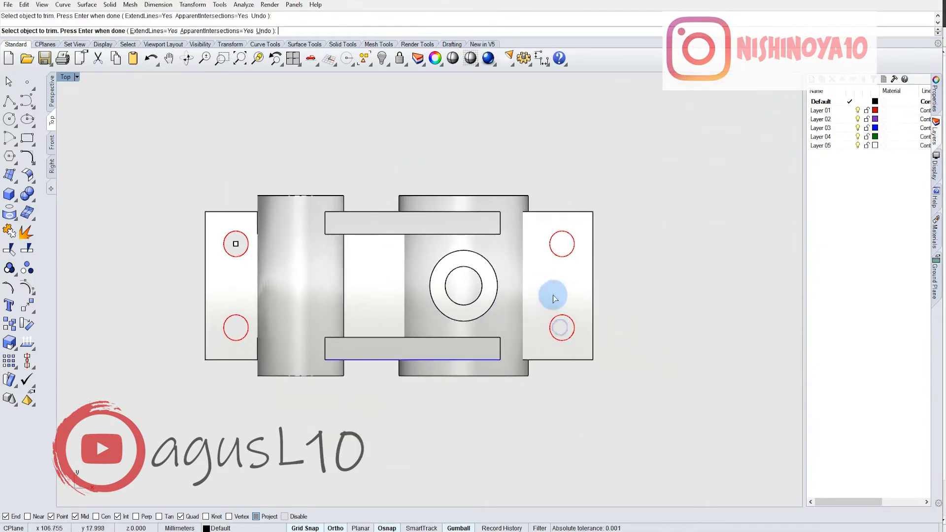
scroll(553, 297, "up", 3)
left_click(584, 198)
left_click(579, 355)
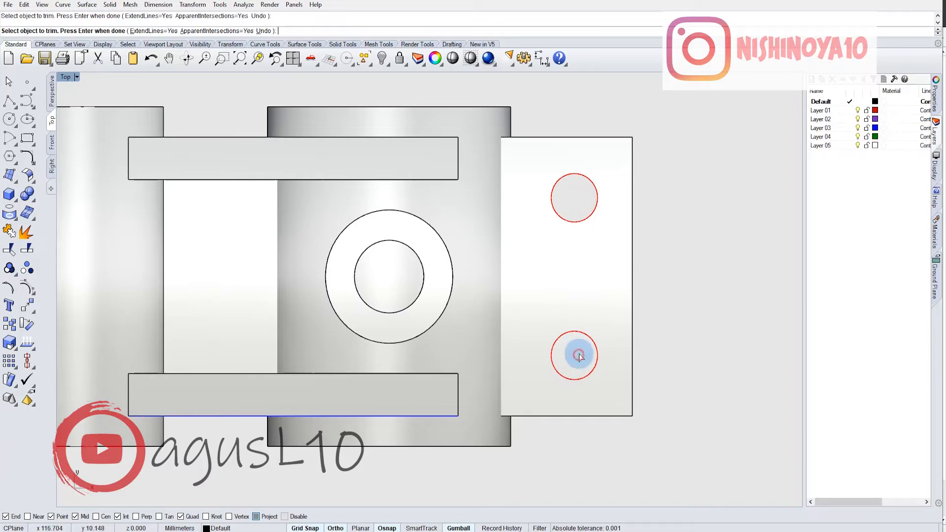
scroll(582, 348, "down", 6)
right_click_drag(458, 304, 503, 293)
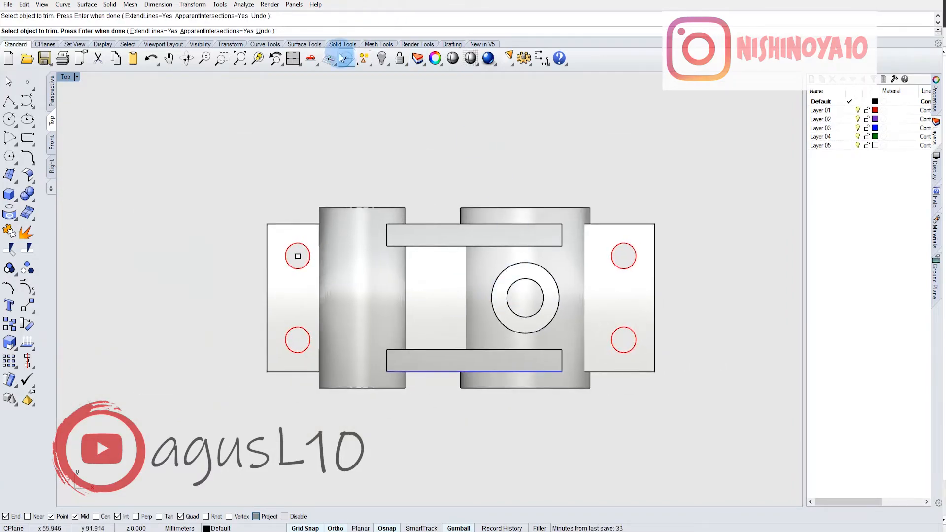
Inspect the trimmed base plate holes up close in the Perspective view.
left_click(52, 93)
right_click_drag(337, 290, 345, 333)
right_click_drag(404, 316, 344, 275)
scroll(388, 271, "up", 5)
scroll(389, 271, "down", 5)
scroll(480, 278, "up", 6)
scroll(669, 295, "down", 3)
scroll(654, 271, "up", 6)
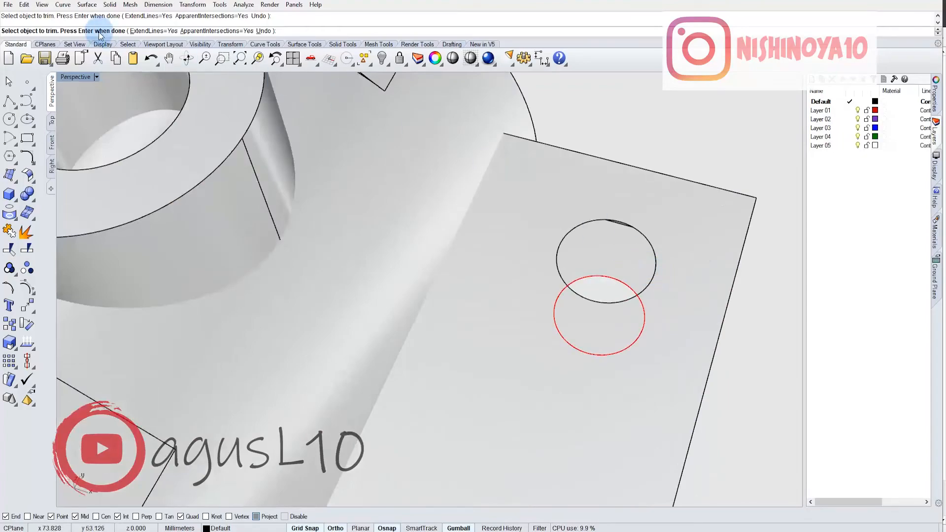
Extrude the four hole circles straight as open surfaces, 8 mm up to the base plate's top face, forming the hole walls.
left_click(98, 5)
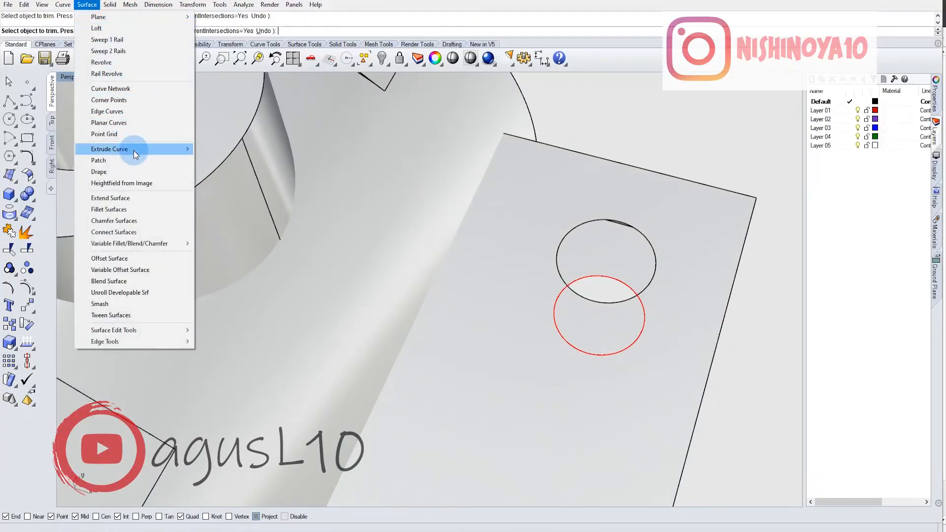
mouse_move(134, 150)
left_click(225, 156)
scroll(562, 240, "down", 5)
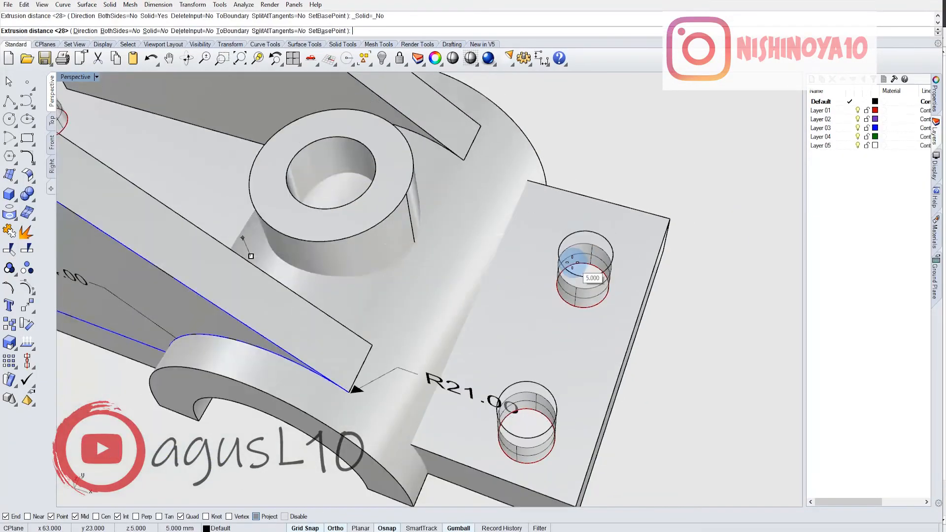
right_click_drag(574, 266, 568, 238)
scroll(568, 243, "up", 4)
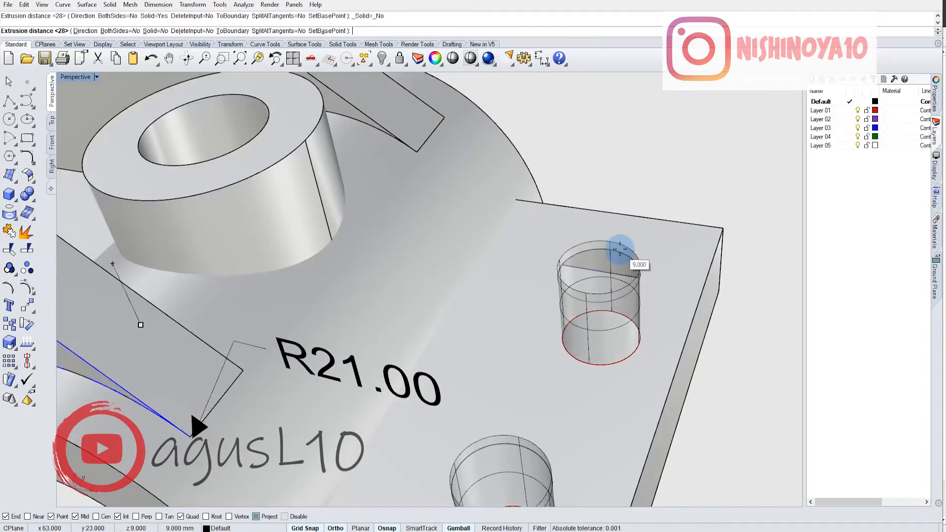
scroll(621, 252, "down", 2)
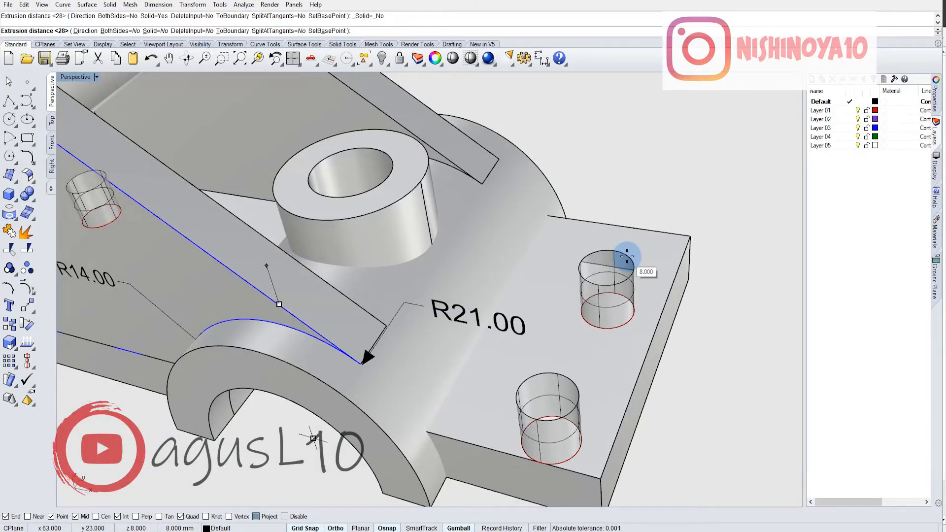
scroll(627, 256, "down", 6)
mouse_move(602, 177)
right_mouse_down()
mouse_move(612, 181)
mouse_move(612, 317)
mouse_move(634, 252)
mouse_move(478, 286)
mouse_move(575, 293)
mouse_move(528, 296)
mouse_move(466, 336)
mouse_move(435, 384)
mouse_move(488, 333)
mouse_move(488, 342)
mouse_move(509, 214)
mouse_move(495, 344)
mouse_move(475, 283)
mouse_move(482, 207)
mouse_move(491, 237)
right_mouse_up()
left_click(611, 178)
scroll(483, 256, "down", 4)
left_click(619, 187)
key("alt+Tab")
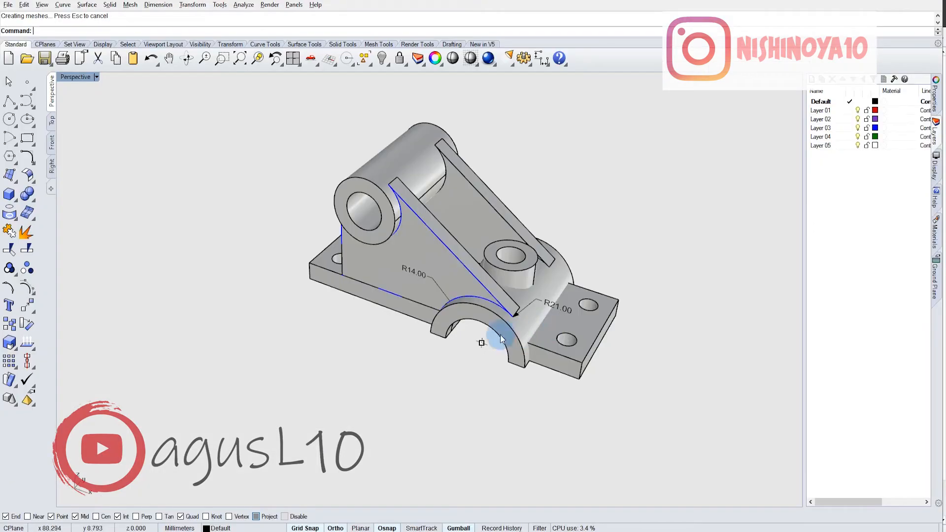
Check the individual side faces and hole surfaces at the base plate's right end by selecting them.
left_click(545, 367, "ctrl+shift")
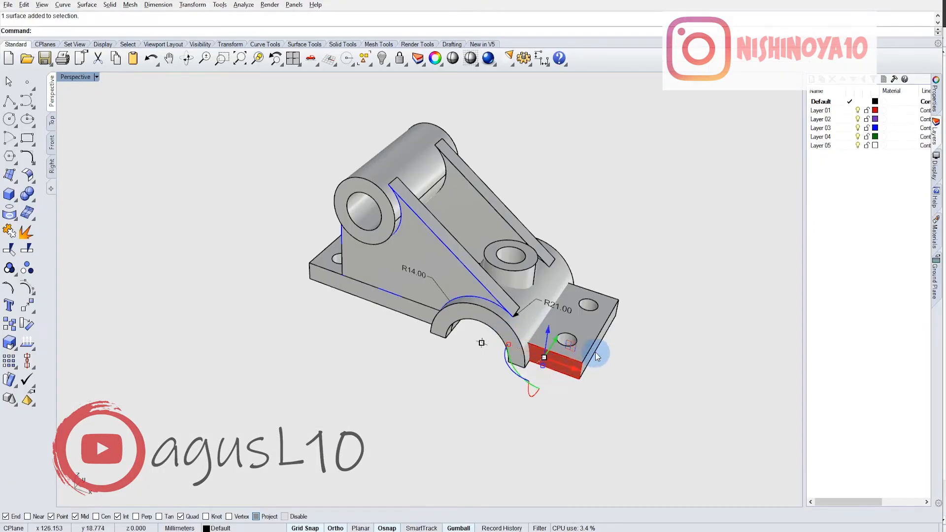
left_click(598, 384)
left_click(595, 346, "ctrl+shift")
scroll(598, 385, "up", 5)
left_click(554, 382)
left_click(559, 330, "ctrl+shift")
left_click(553, 384)
left_click(551, 363, "ctrl+shift")
left_click(591, 394)
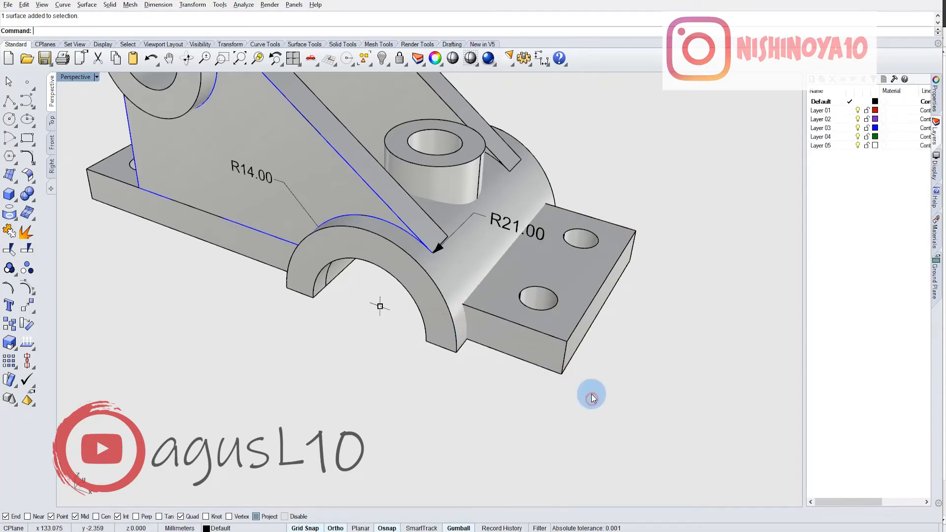
Join the base plate's exploded faces and hole walls back into polysurfaces, using a selection of the whole model.
right_click_drag(591, 394, 619, 330)
scroll(501, 216, "down", 5)
right_click_drag(501, 215, 508, 271)
scroll(508, 270, "up", 6)
scroll(665, 348, "down", 6)
right_click_drag(633, 341, 586, 344)
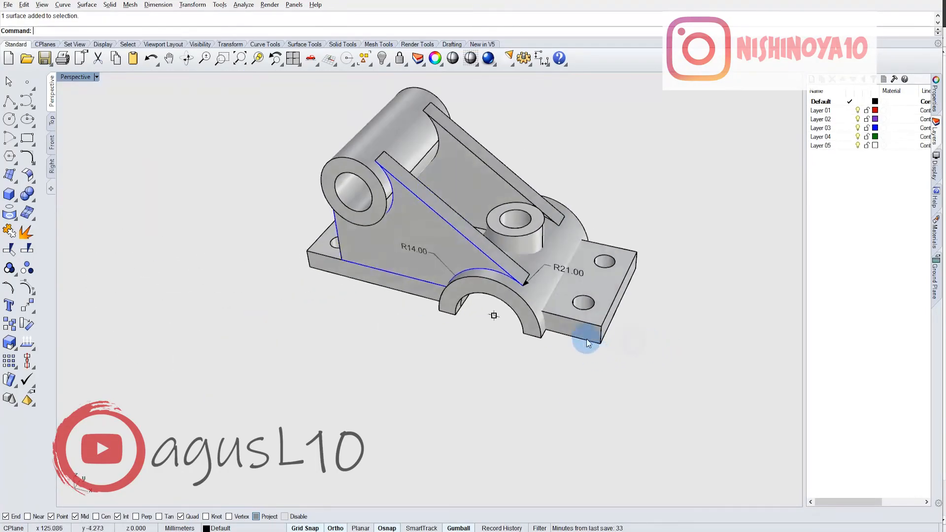
scroll(589, 300, "up", 5)
right_click_drag(533, 317, 485, 266)
scroll(554, 271, "down", 4)
key("ctrl+a")
left_click(11, 233)
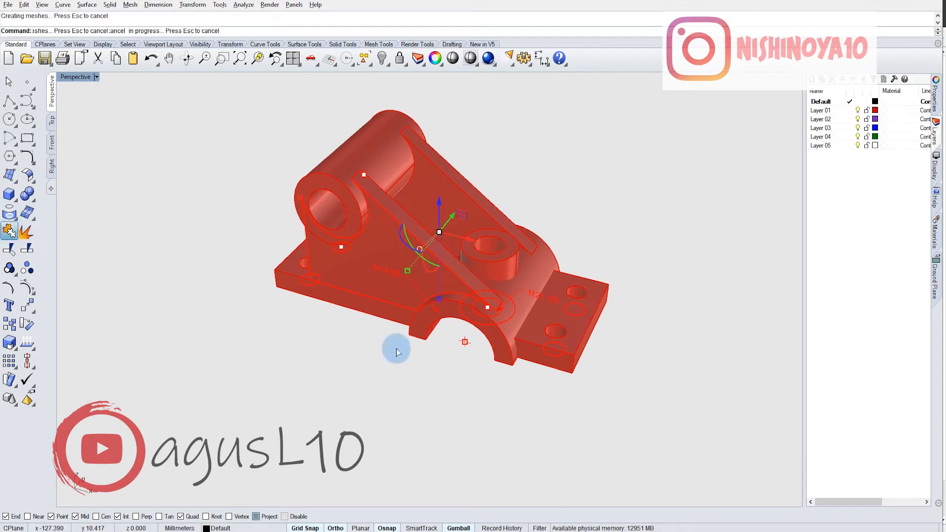
Check the joined base plate pieces and their holes from several angles.
left_click(540, 391)
scroll(556, 383, "up", 6)
left_click(564, 353)
scroll(566, 354, "down", 4)
right_click_drag(565, 353, 468, 380)
left_click(329, 313)
scroll(581, 341, "up", 8)
scroll(552, 344, "down", 6)
right_click_drag(574, 320, 527, 390)
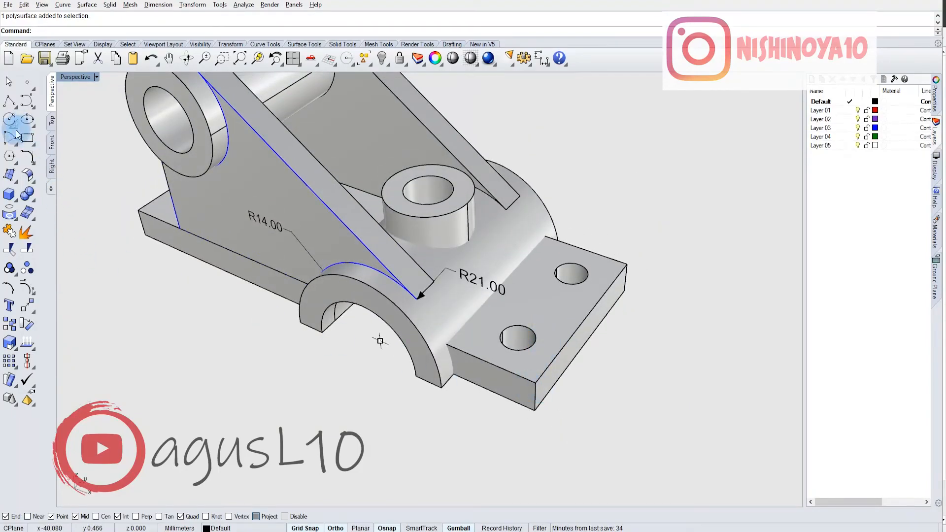
Fillet the base plate's four vertical outer corner edges with an 8 mm radius.
left_click(33, 200)
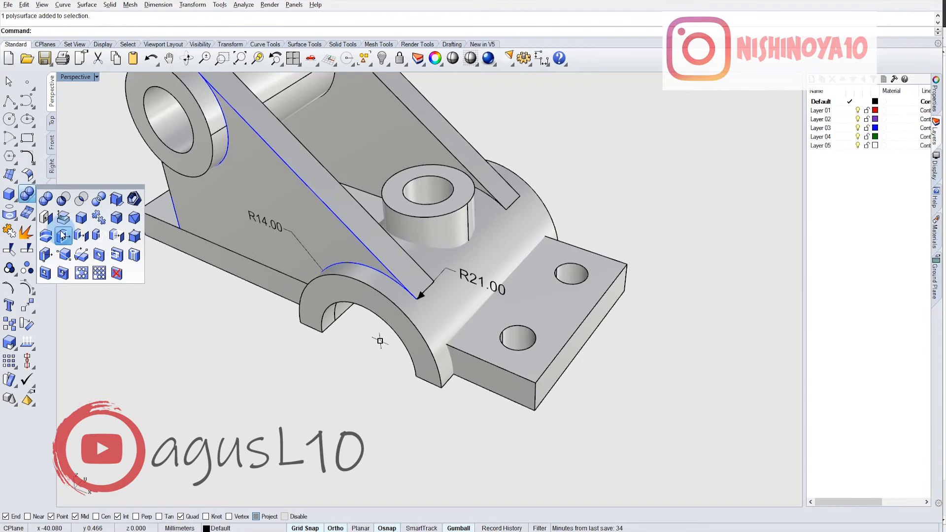
left_click(117, 218)
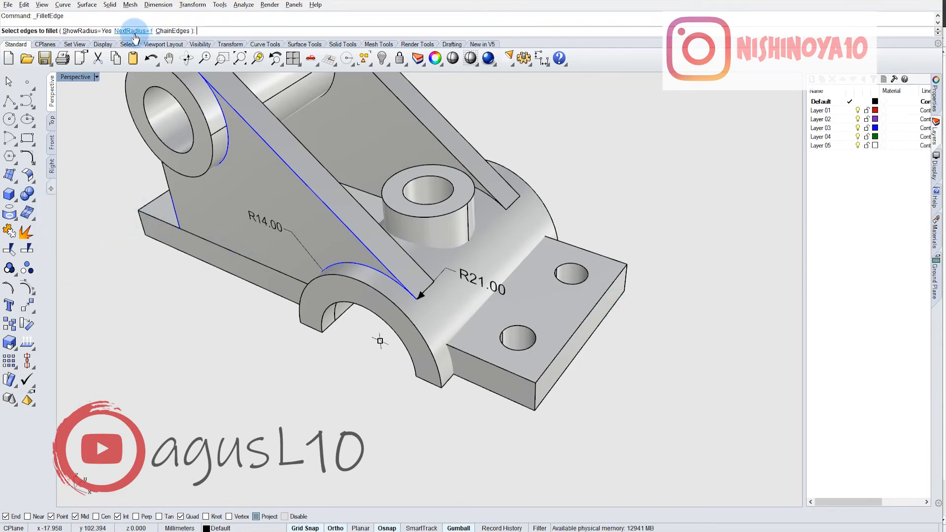
type("8")
key("Return")
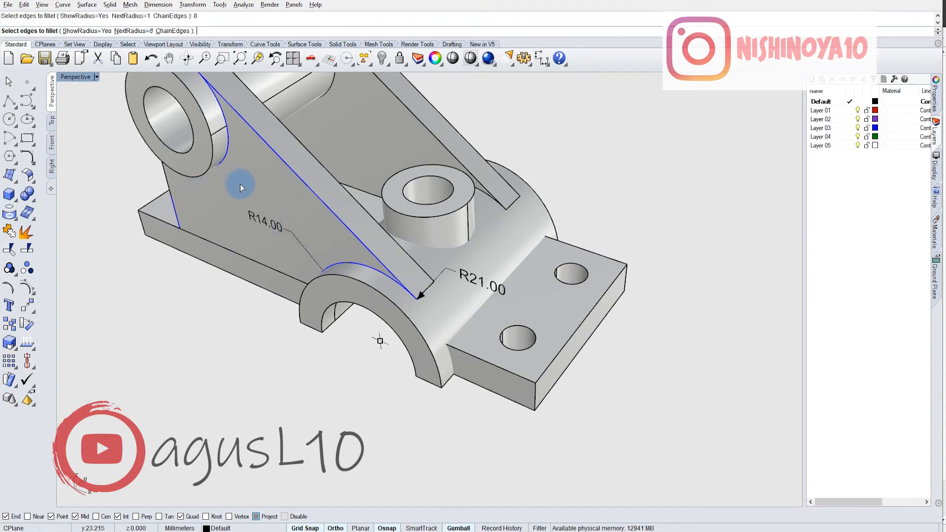
left_click(536, 394)
right_click_drag(536, 394, 387, 292)
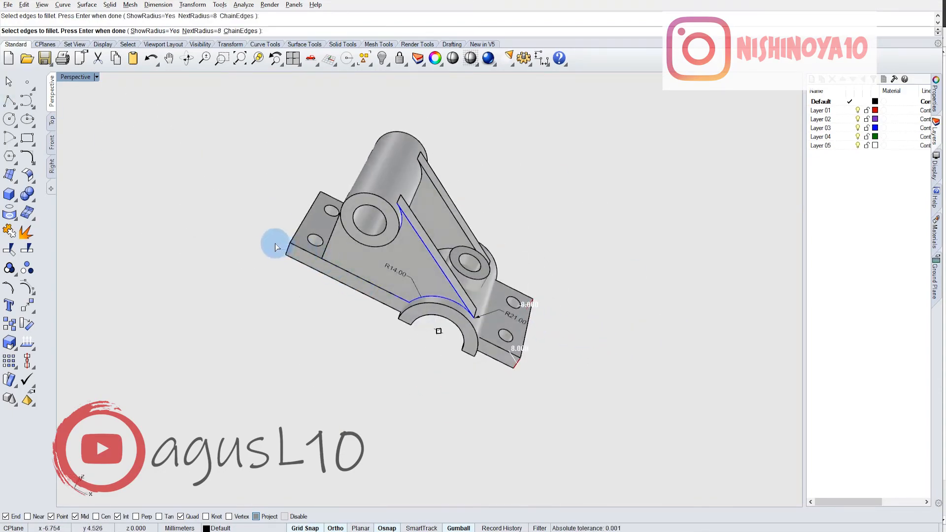
scroll(275, 247, "up", 7)
left_click(303, 256)
scroll(326, 233, "down", 5)
right_click_drag(332, 235, 294, 172)
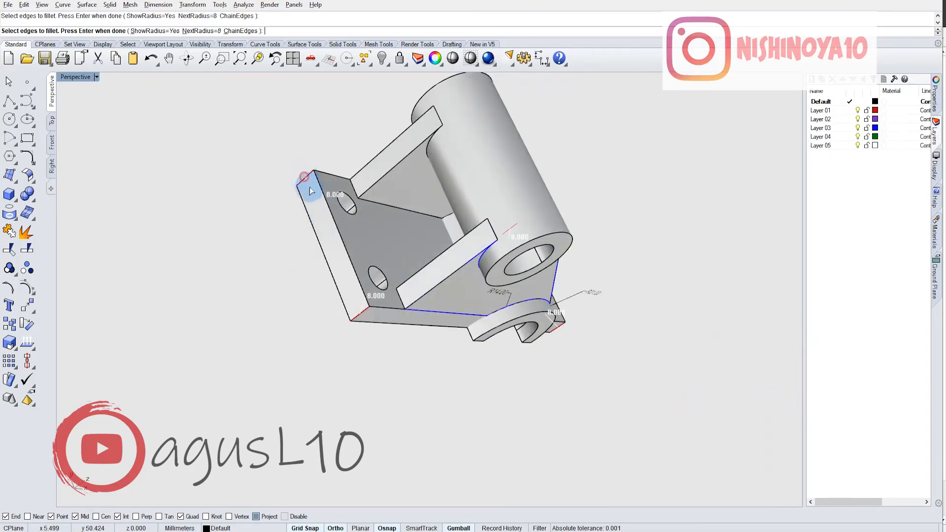
right_click_drag(412, 313, 362, 282)
key("Return")
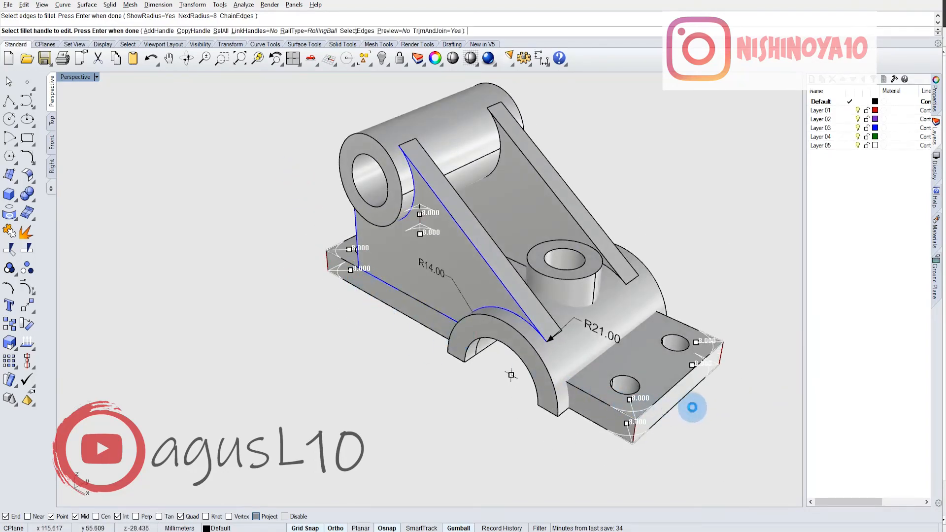
key("Return")
Select all the bracket's solid parts and hide every other object, including the construction curves and radius dimensions.
right_click_drag(754, 268, 603, 330)
scroll(559, 327, "up", 7)
scroll(480, 320, "down", 5)
right_click_drag(499, 294, 460, 307)
left_click(448, 202)
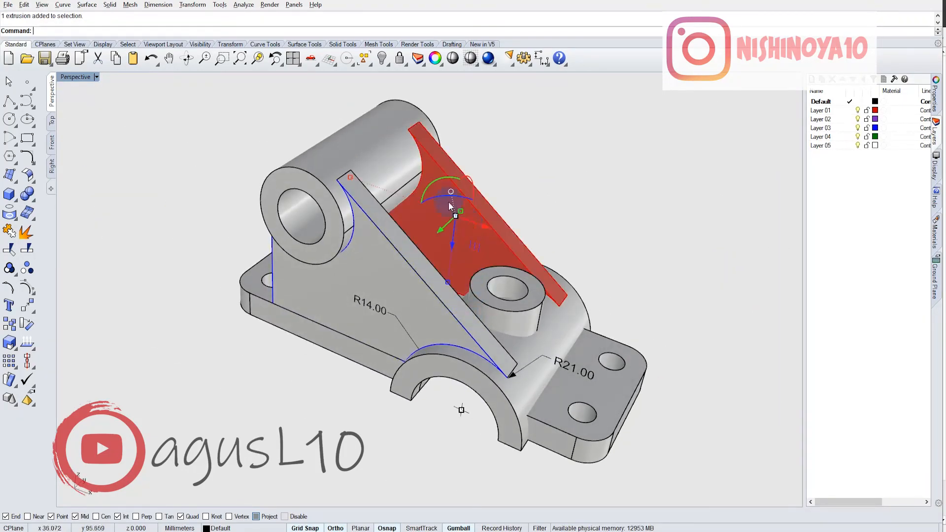
left_click(395, 145, "shift")
left_click(383, 274, "shift")
left_click(525, 312, "shift")
left_click(581, 330, "shift")
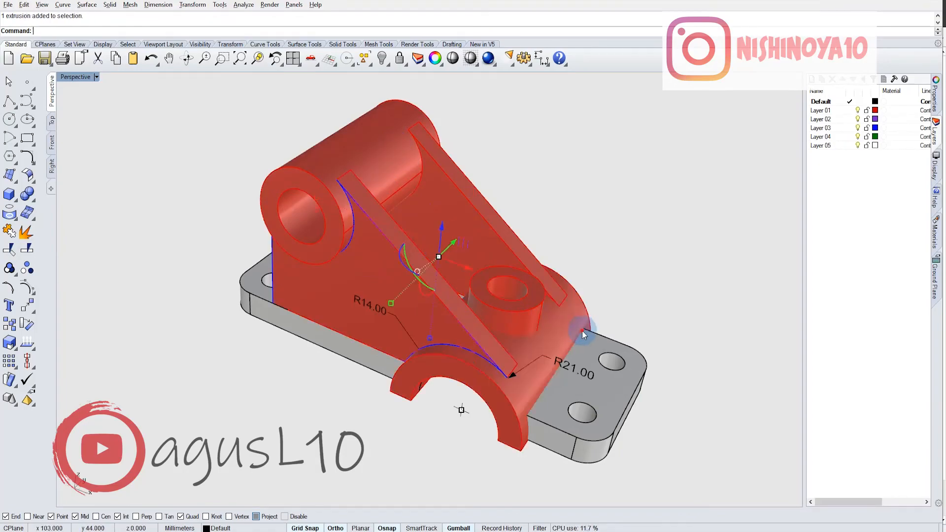
left_click(570, 429, "shift")
left_click(355, 355, "shift")
right_click_drag(357, 354, 456, 141)
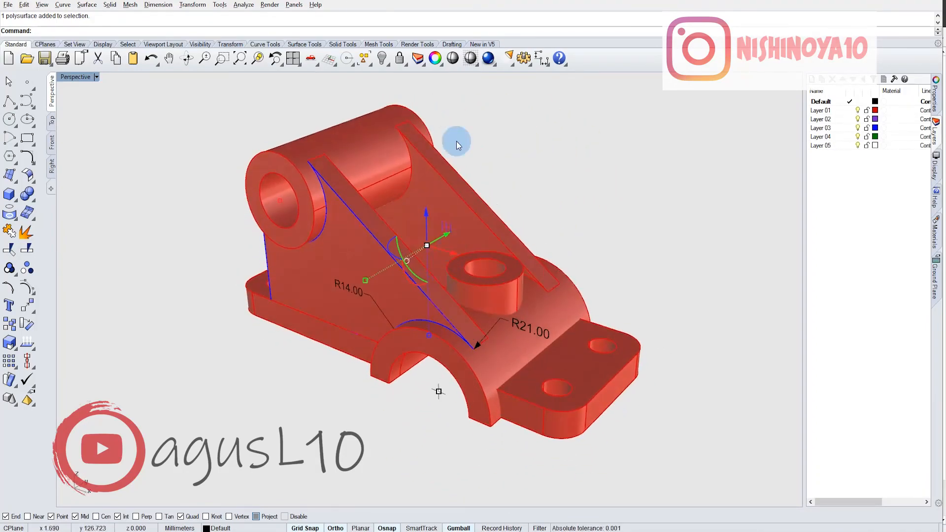
left_click(386, 66)
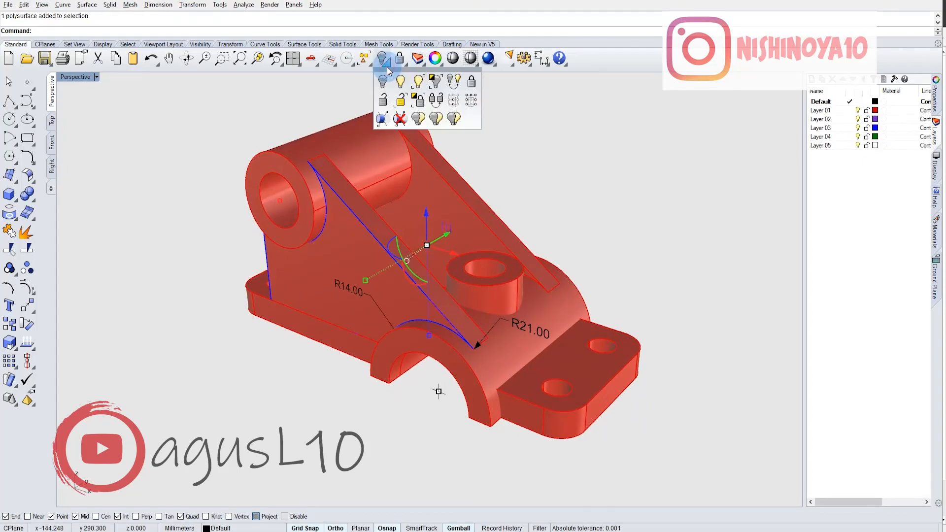
left_click(433, 86)
right_click_drag(585, 205, 369, 295)
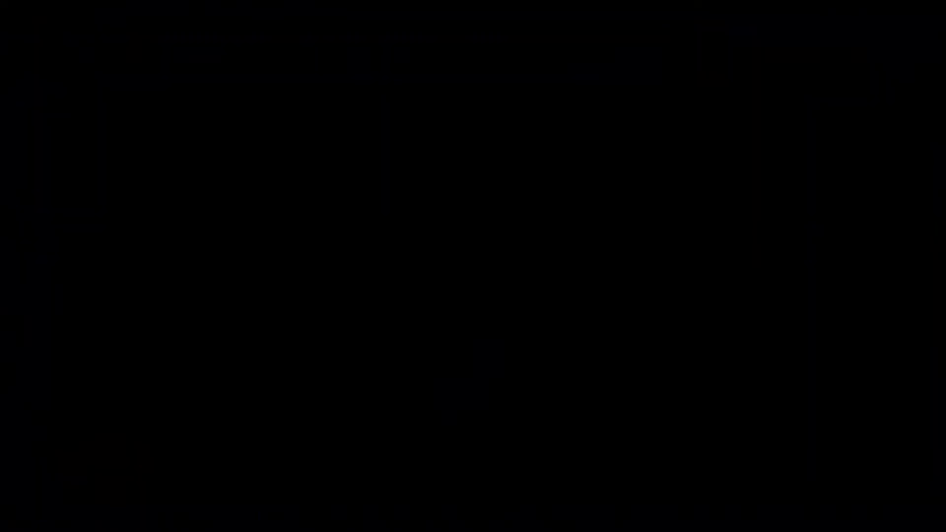